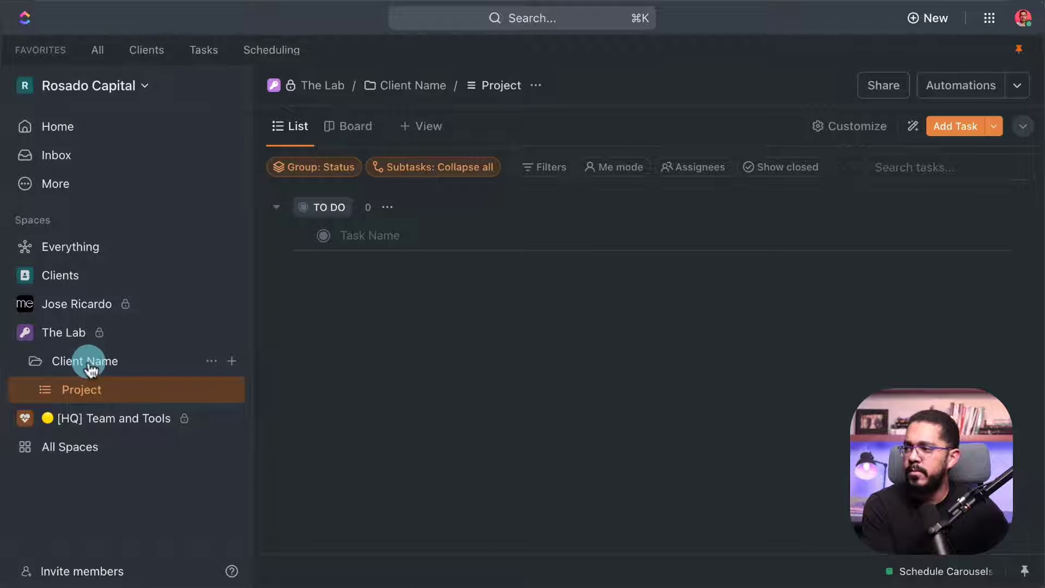
Step: Visit the Client Name folder and Project list, then check The Lab's create options without adding anything
click(87, 361)
click(111, 392)
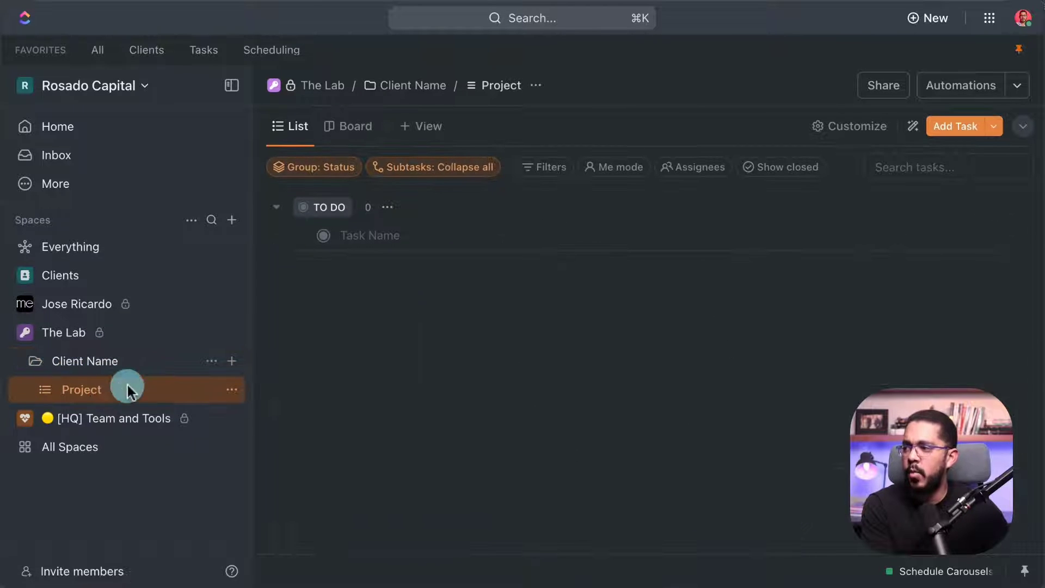
click(232, 332)
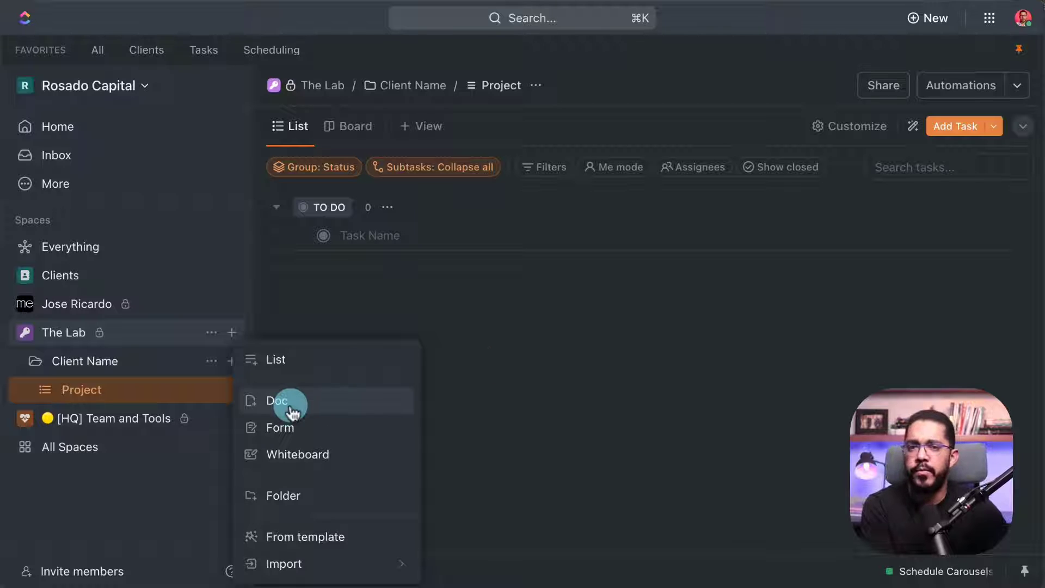
click(343, 309)
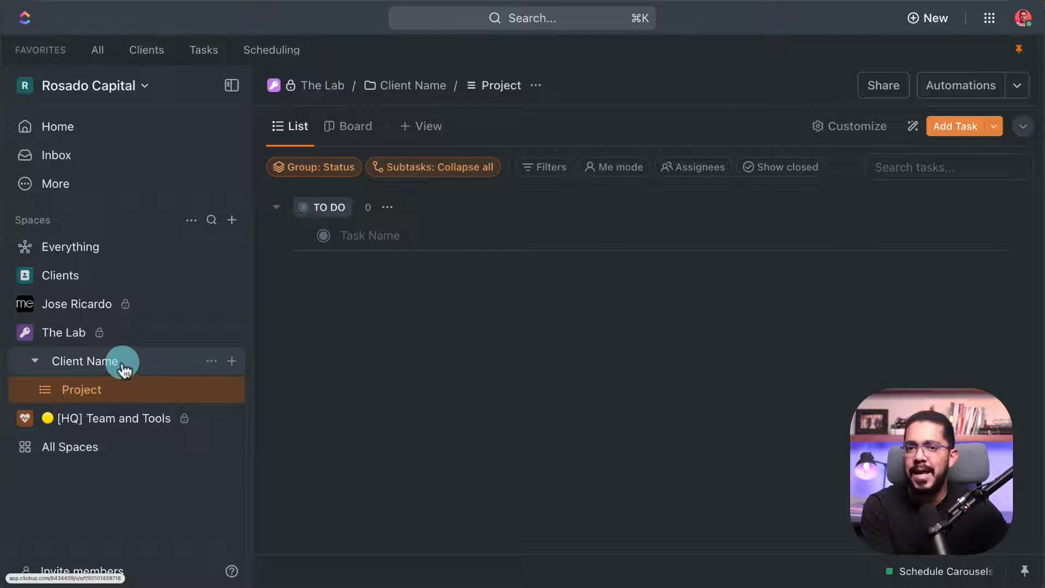
Step: Add a whiteboard to the Client Name folder, skip its template prompt, then delete it
click(69, 364)
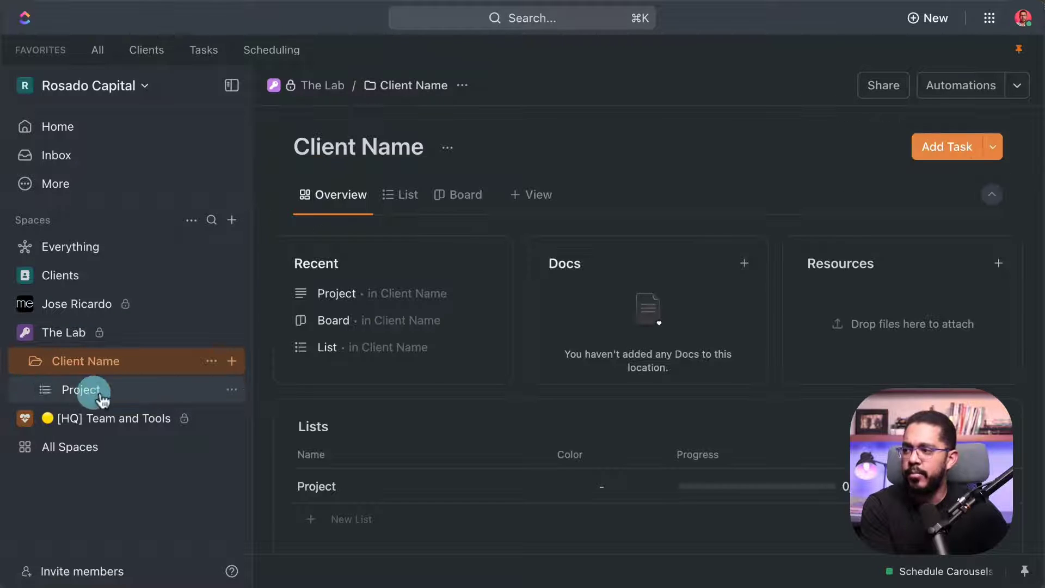
click(232, 362)
click(280, 455)
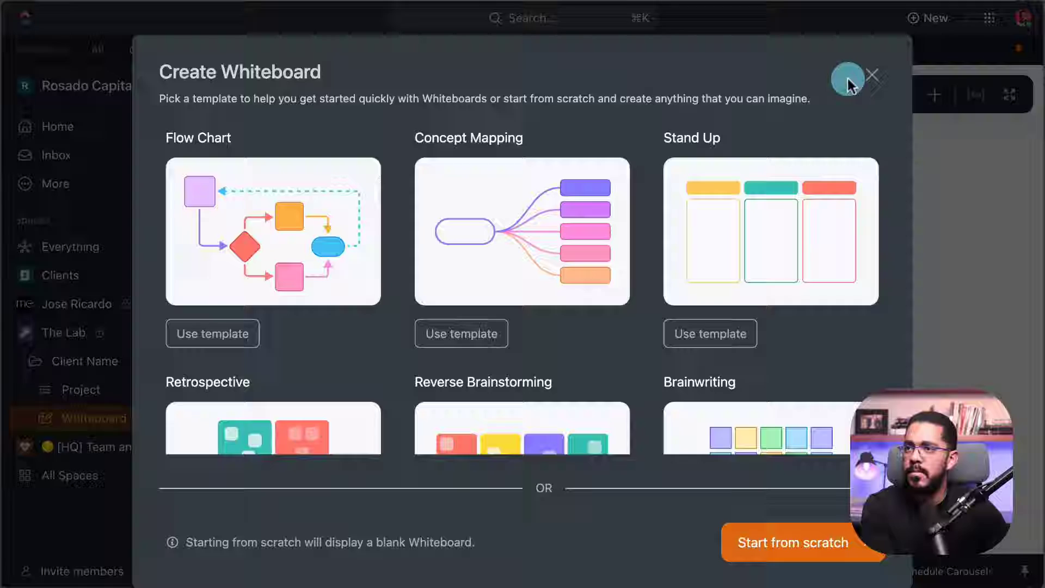
click(846, 80)
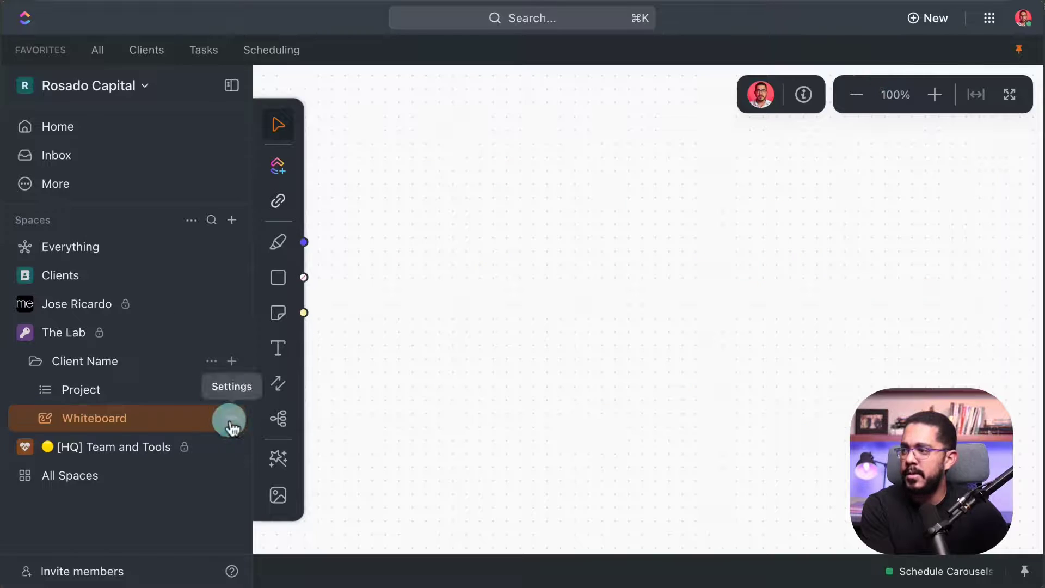
click(233, 421)
click(287, 564)
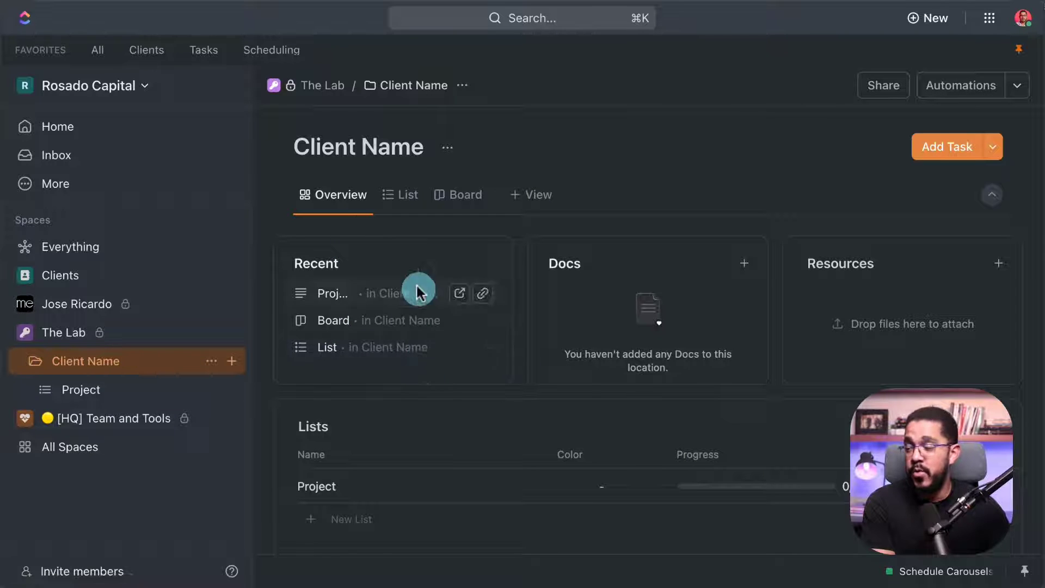
Step: Switch the Client Name folder between its List and Board views twice, then return to Overview
click(403, 194)
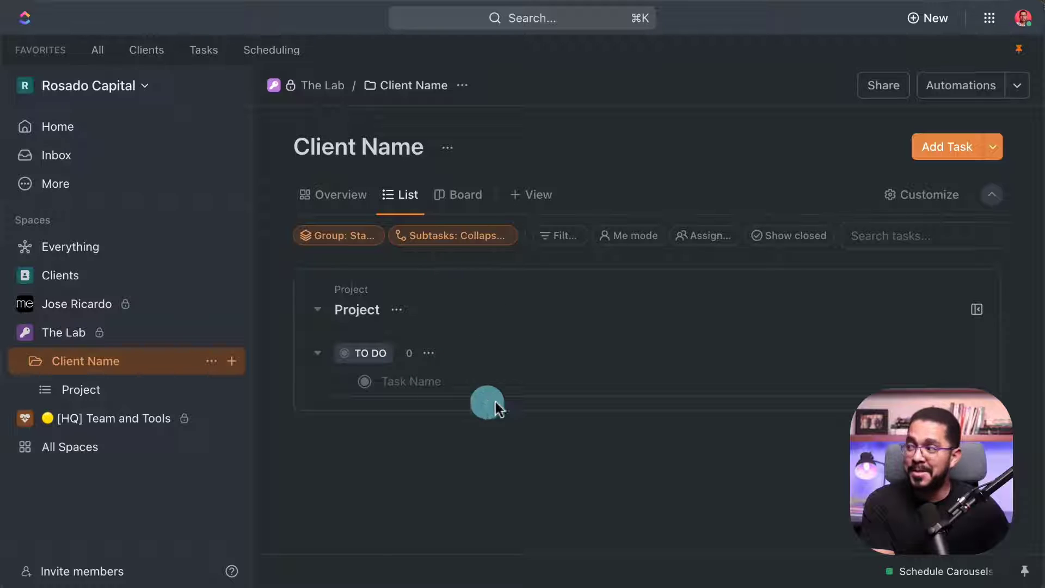
click(464, 197)
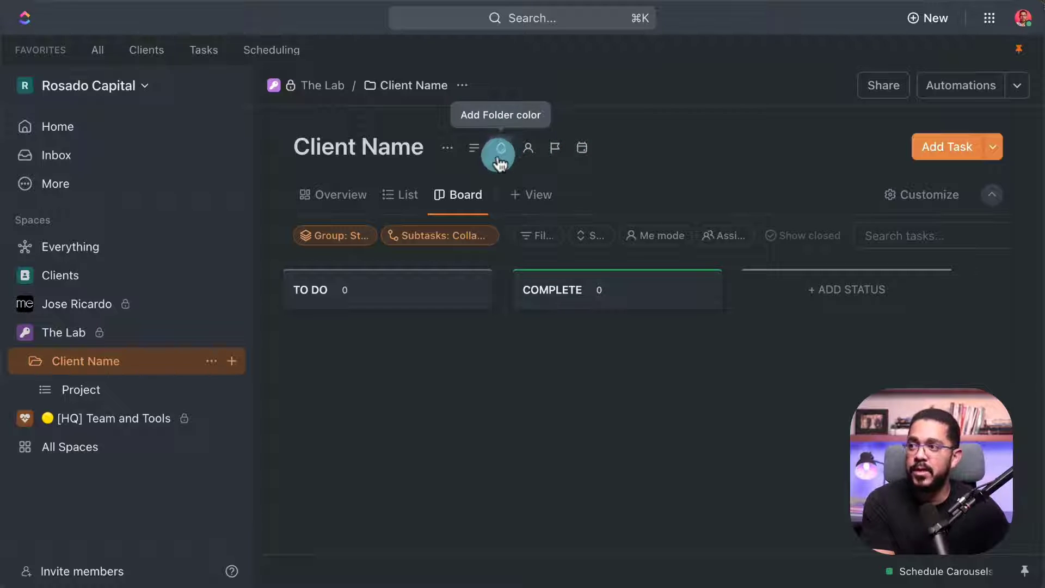
click(400, 197)
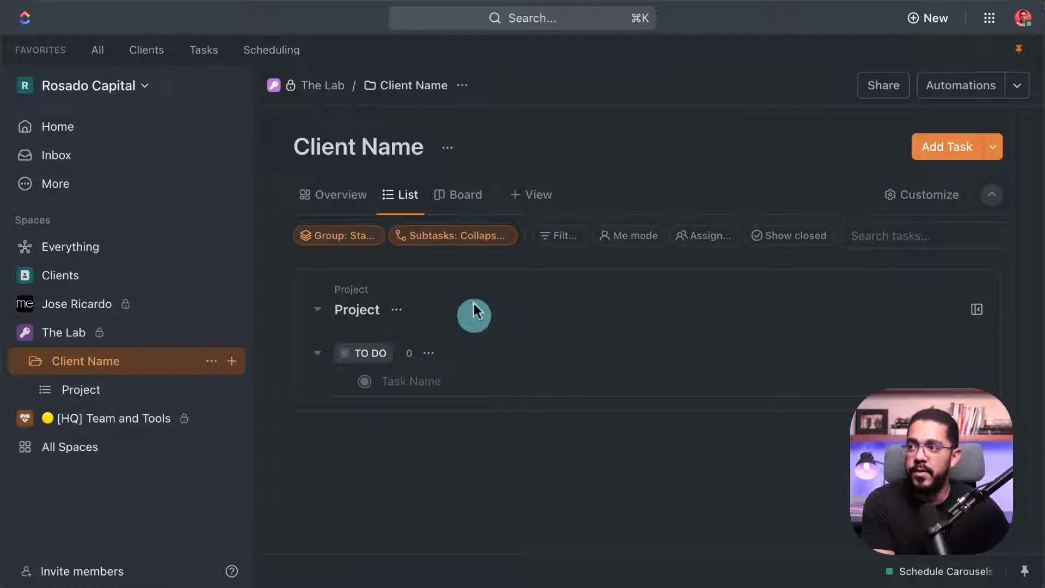
click(460, 194)
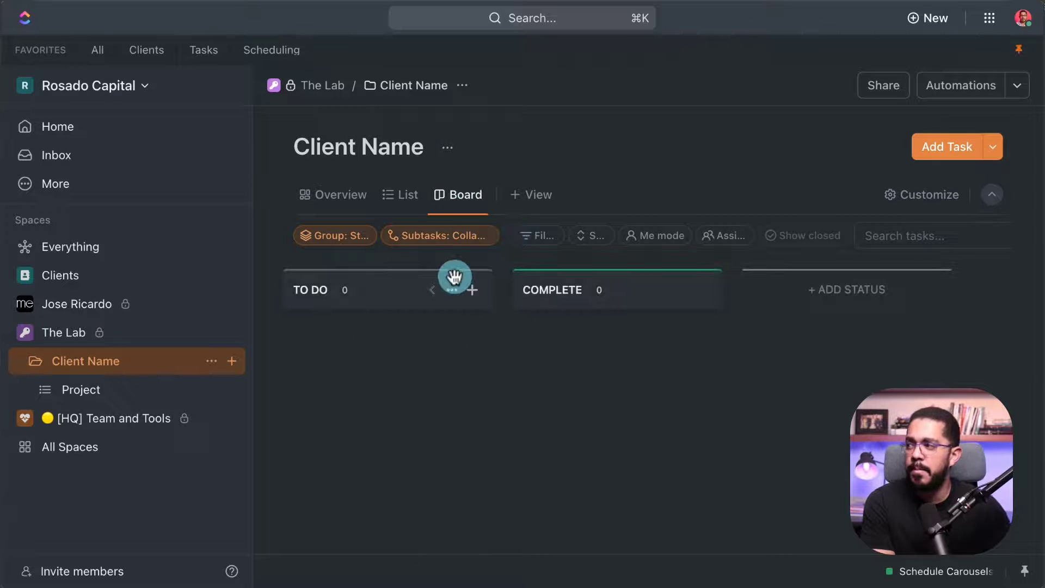
click(122, 364)
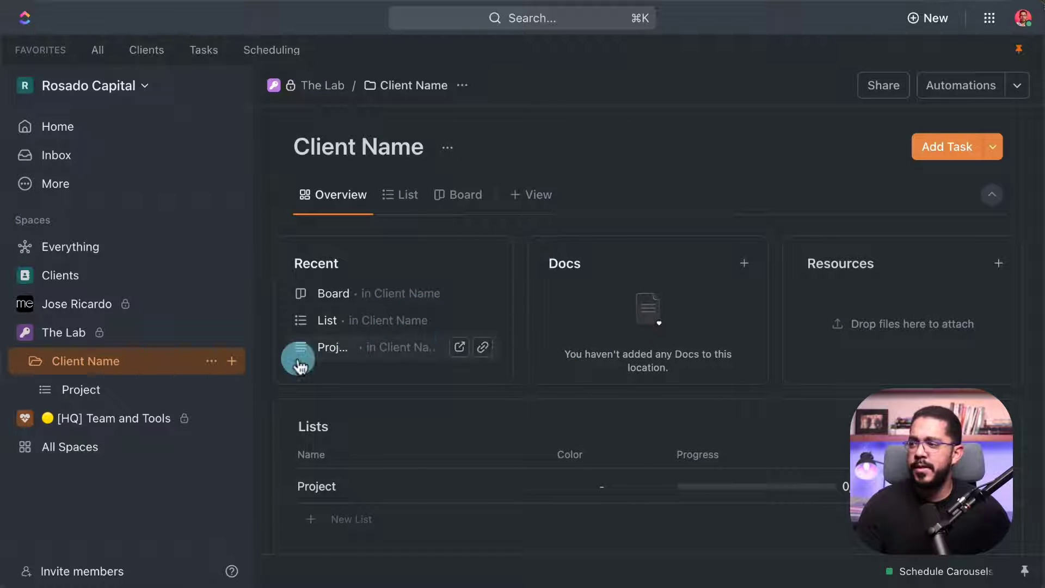
Step: Switch the Project list to Board view and browse the available view types without adding one
click(137, 393)
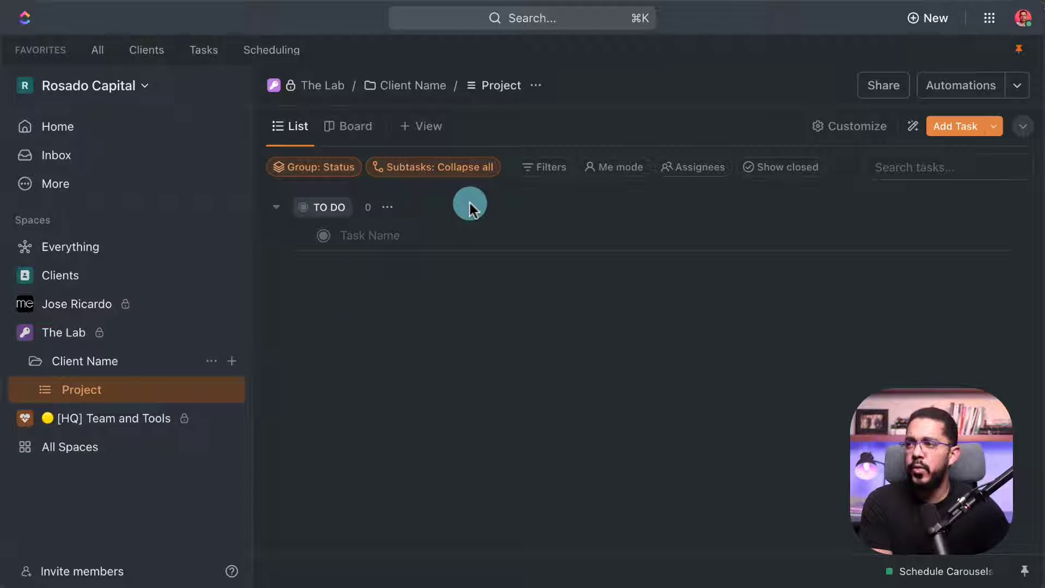
click(286, 125)
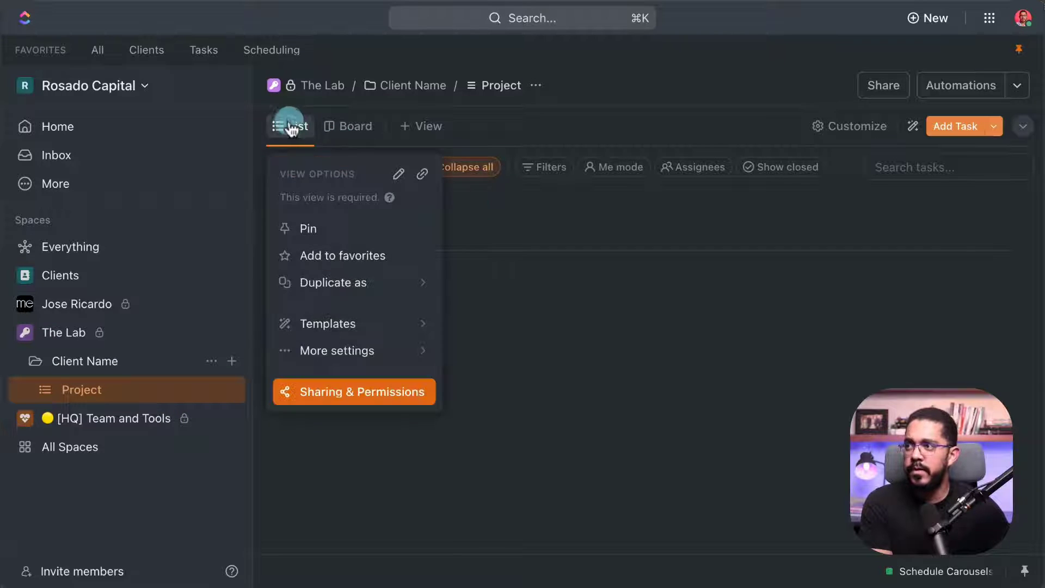
click(355, 127)
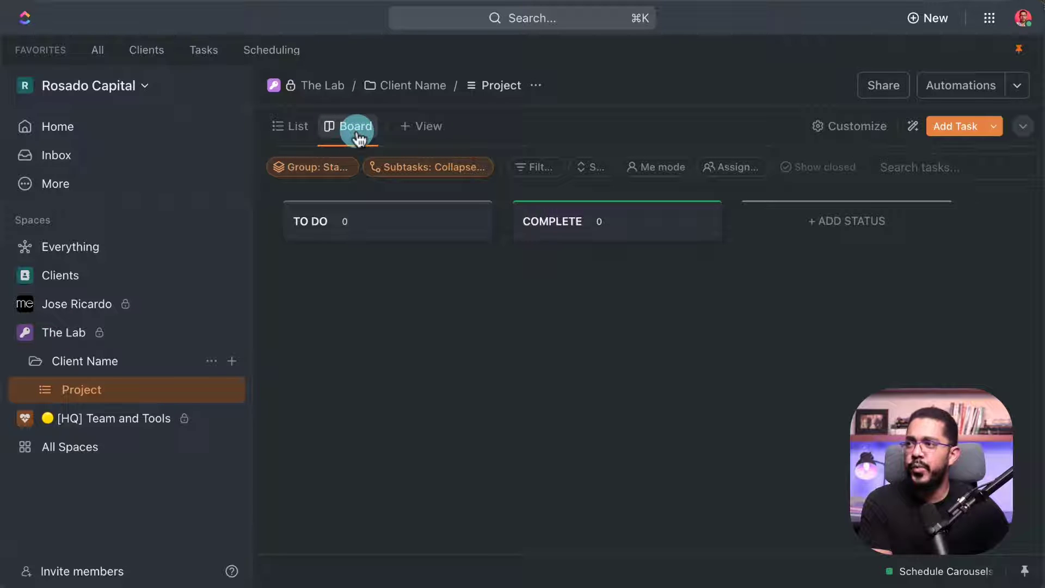
click(419, 130)
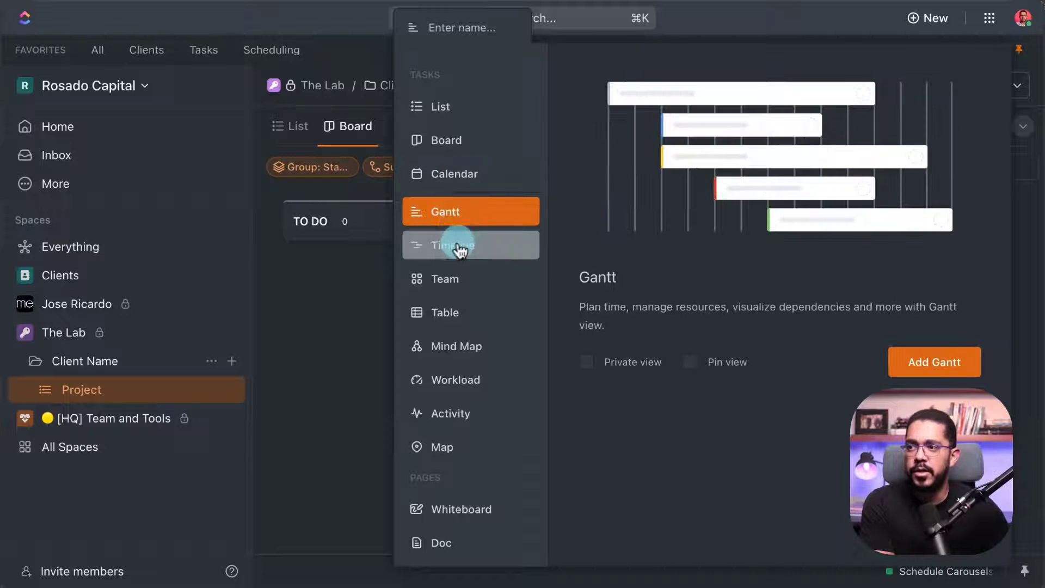
scroll(462, 386, down, 2)
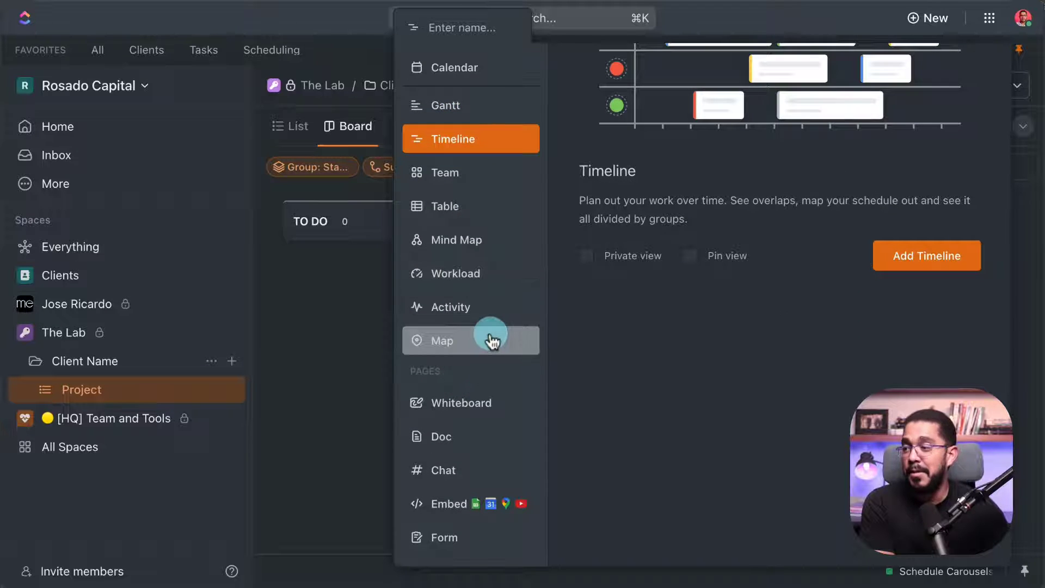
scroll(490, 341, up, 2)
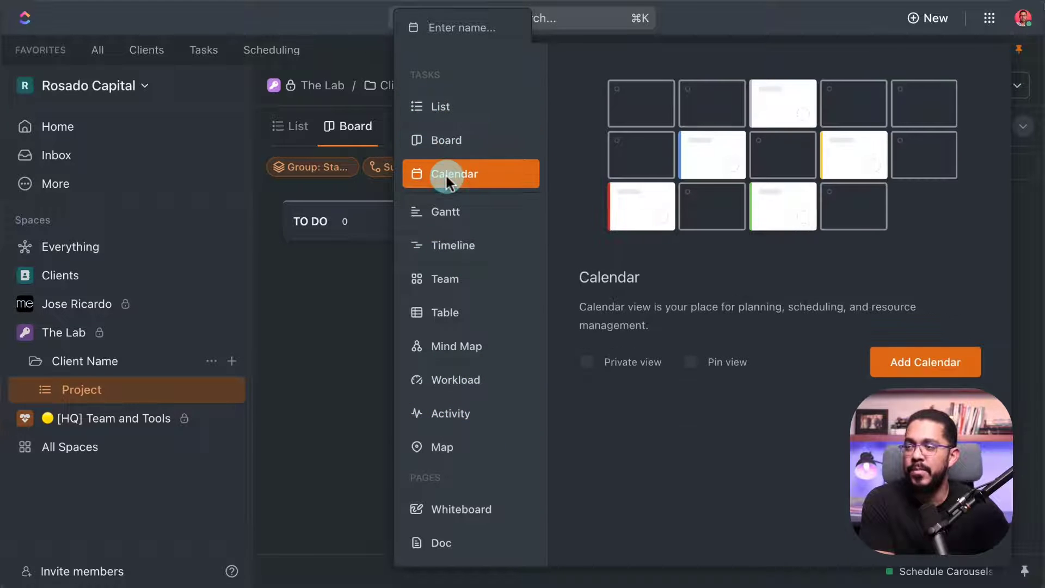
key(Escape)
mouse_move(394, 291)
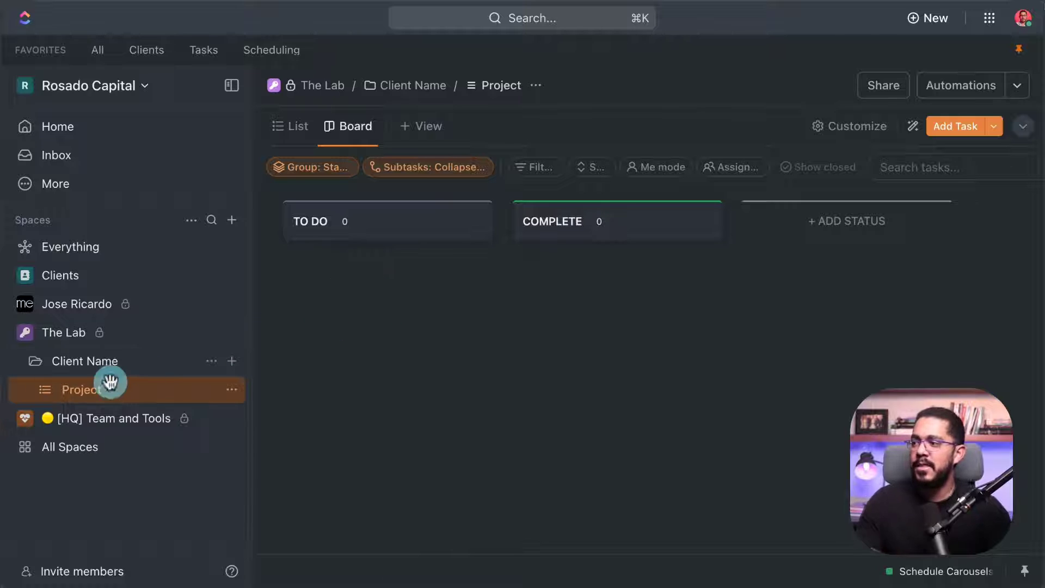
Step: Rename the Project list to 'Content' and switch it to List view
click(231, 390)
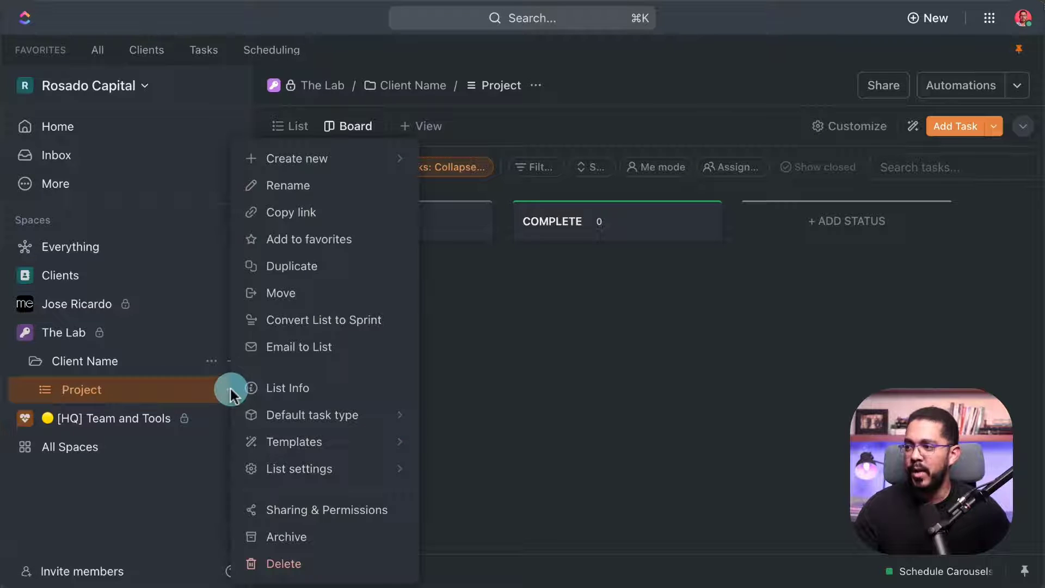
click(303, 186)
text(Content)
key(Return)
click(295, 126)
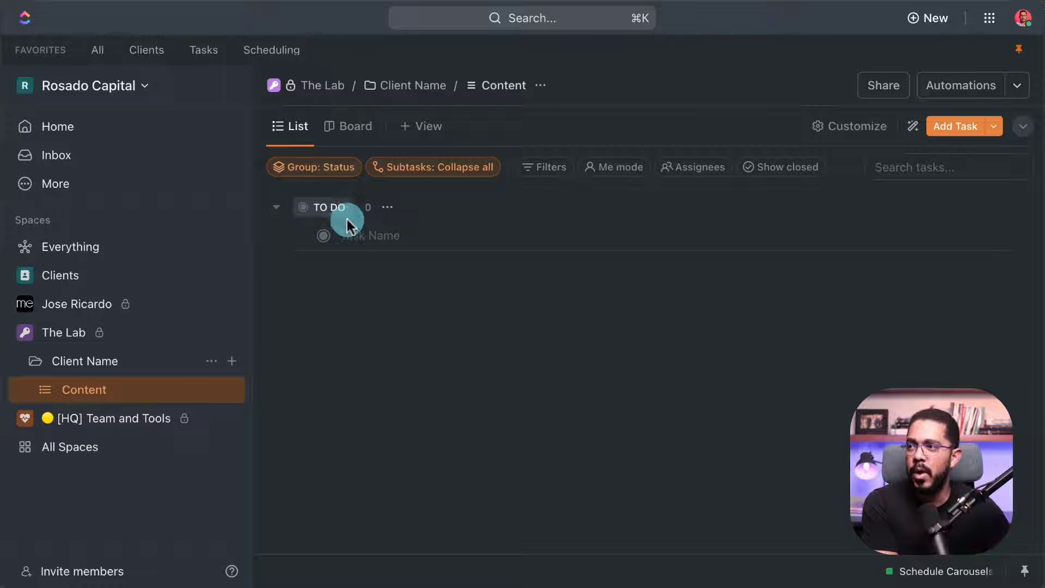
right_click(191, 390)
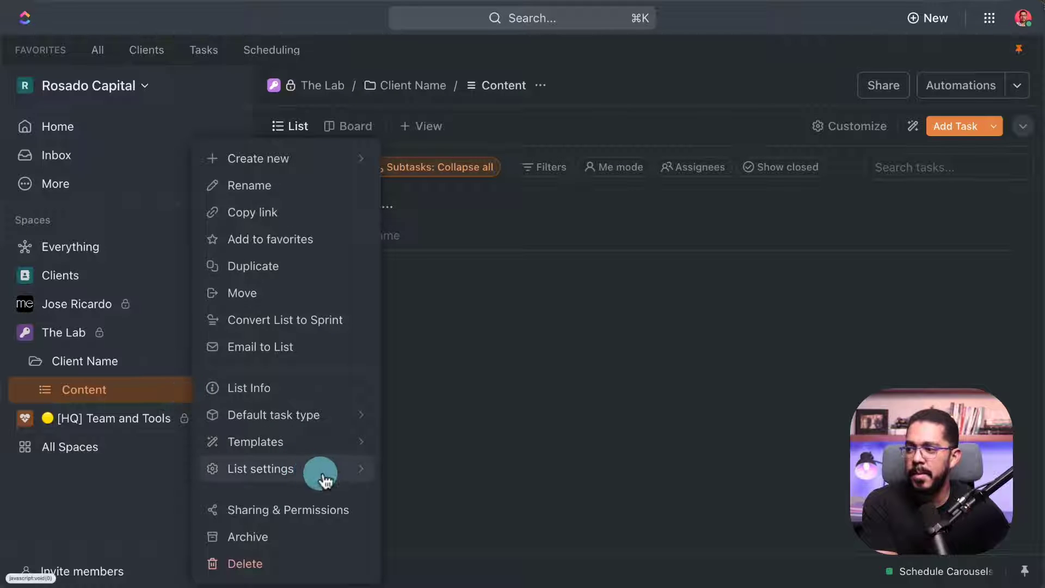
click(298, 473)
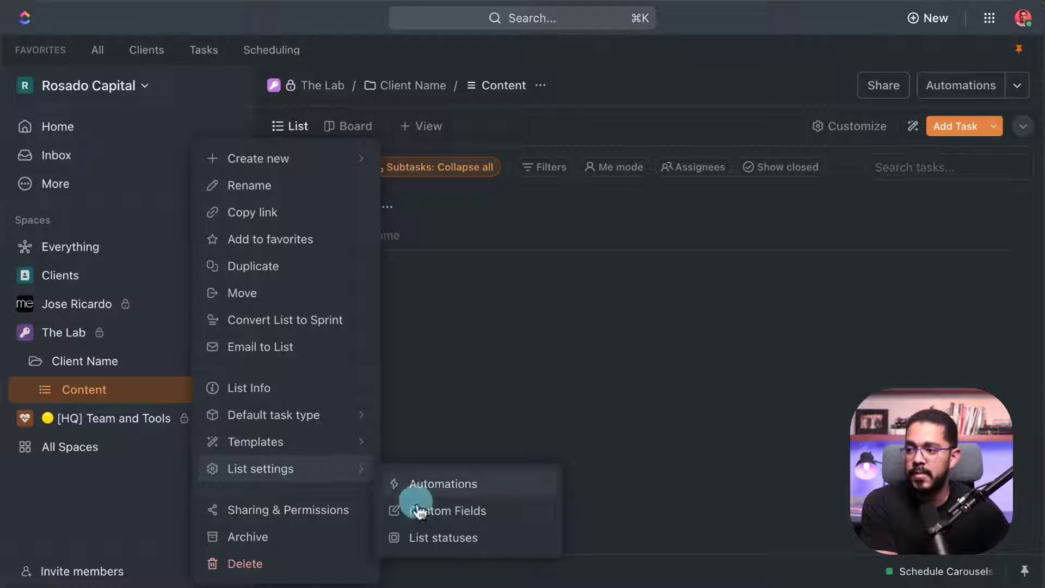
click(431, 539)
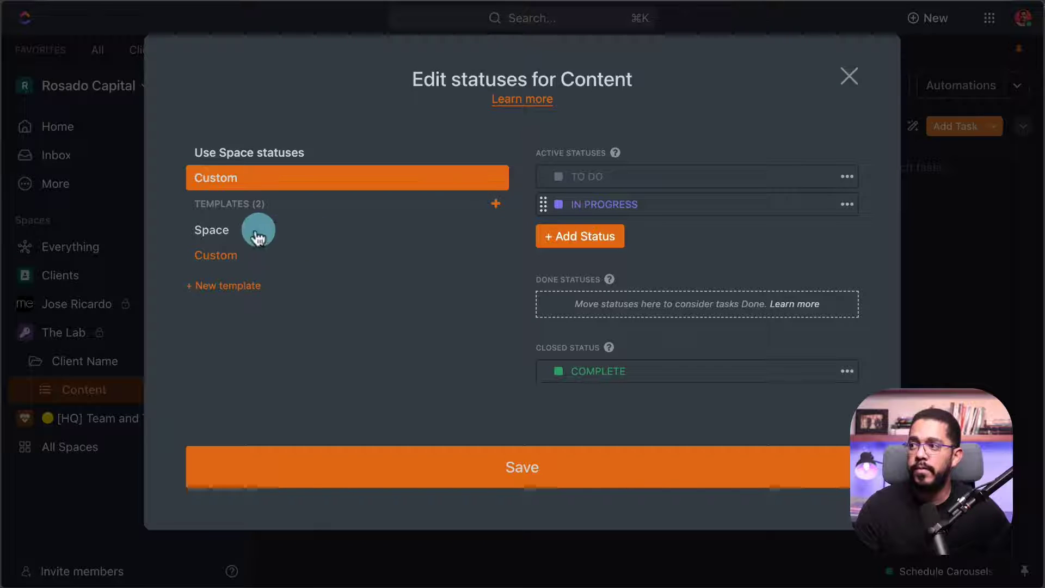
click(217, 231)
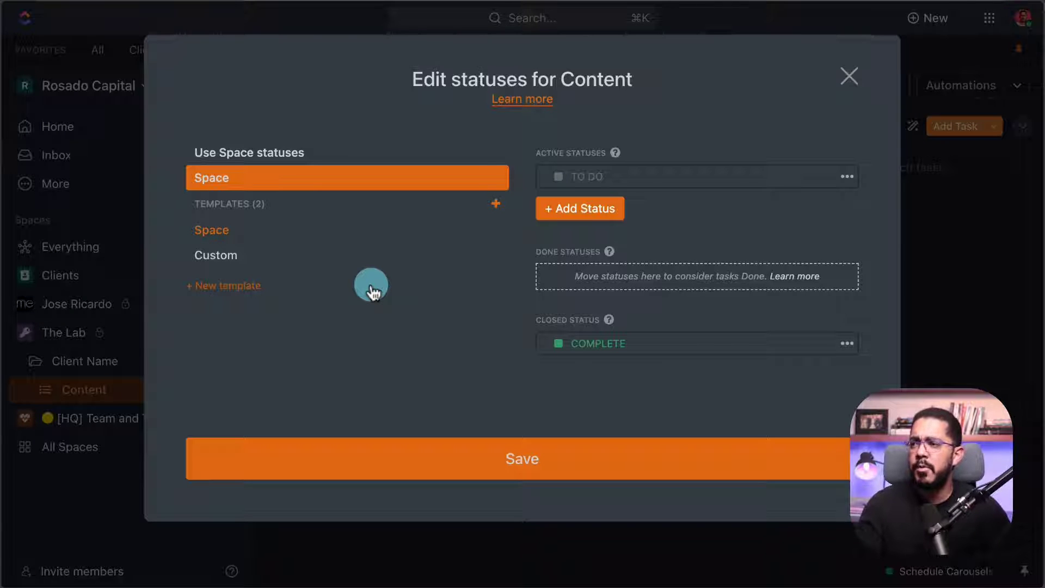
key(Escape)
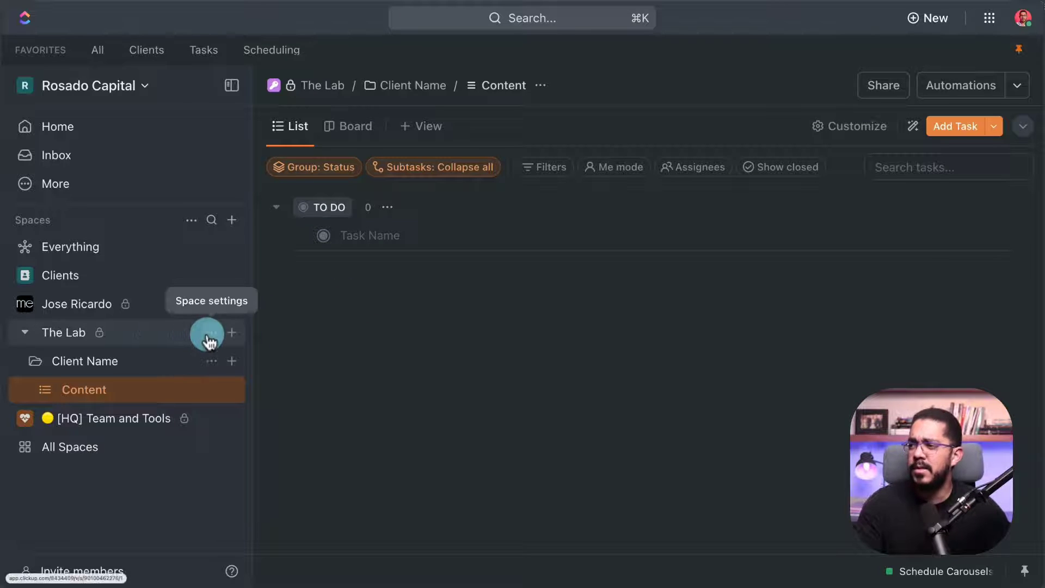
Step: In The Lab space's task statuses, add an orange DOING status
click(210, 339)
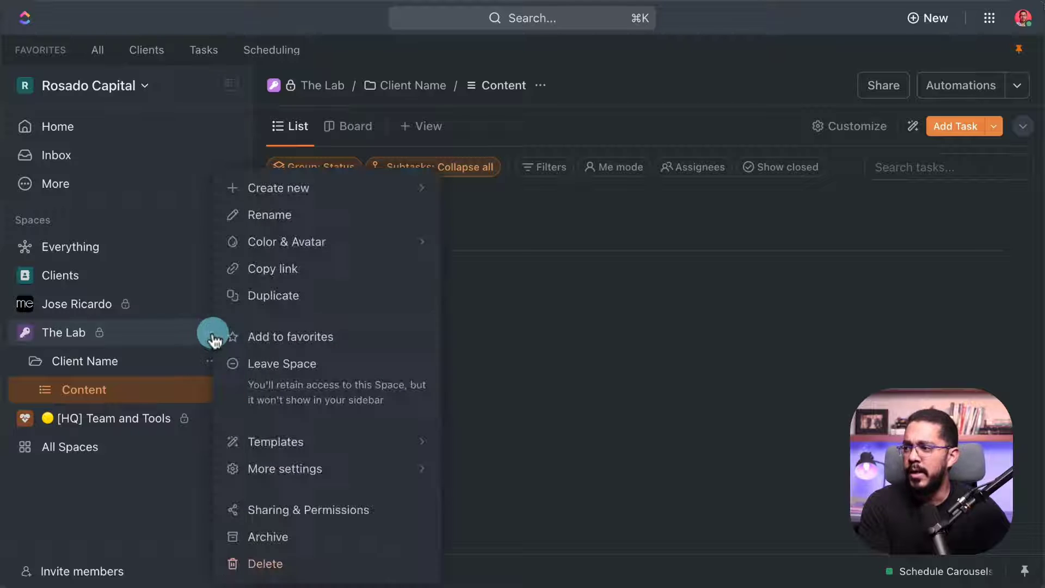
click(287, 478)
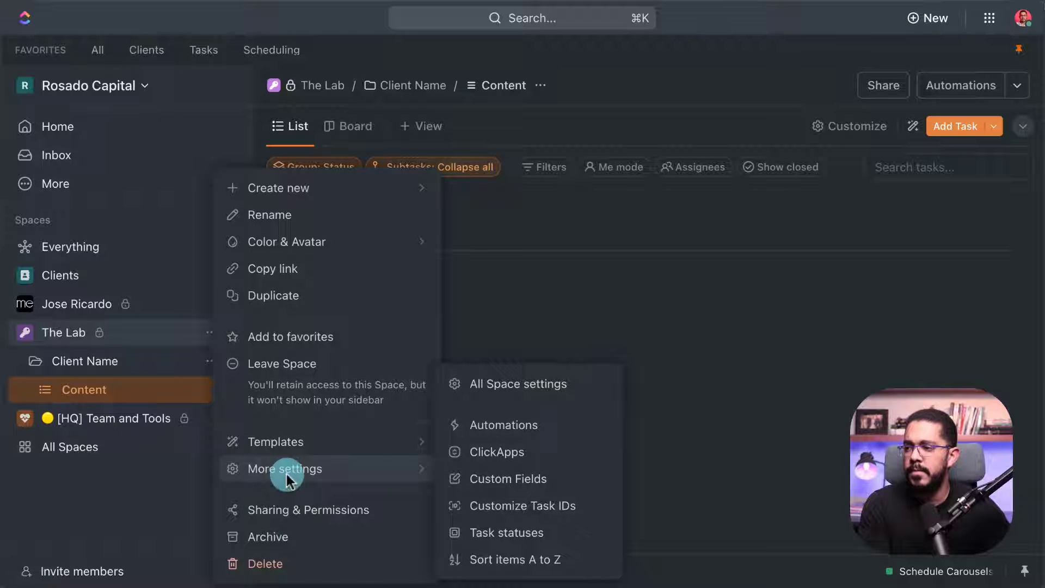
click(497, 536)
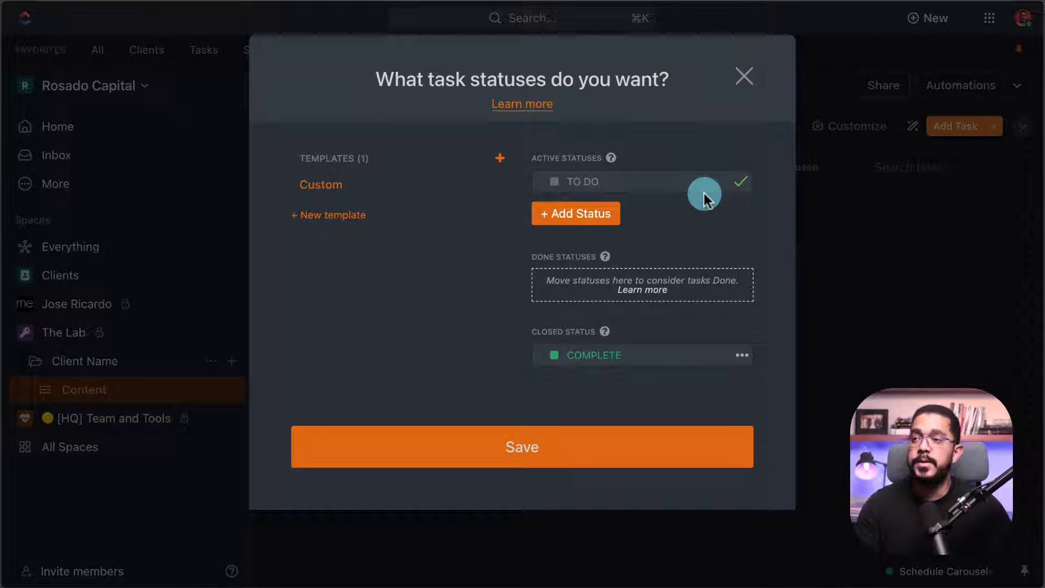
click(596, 213)
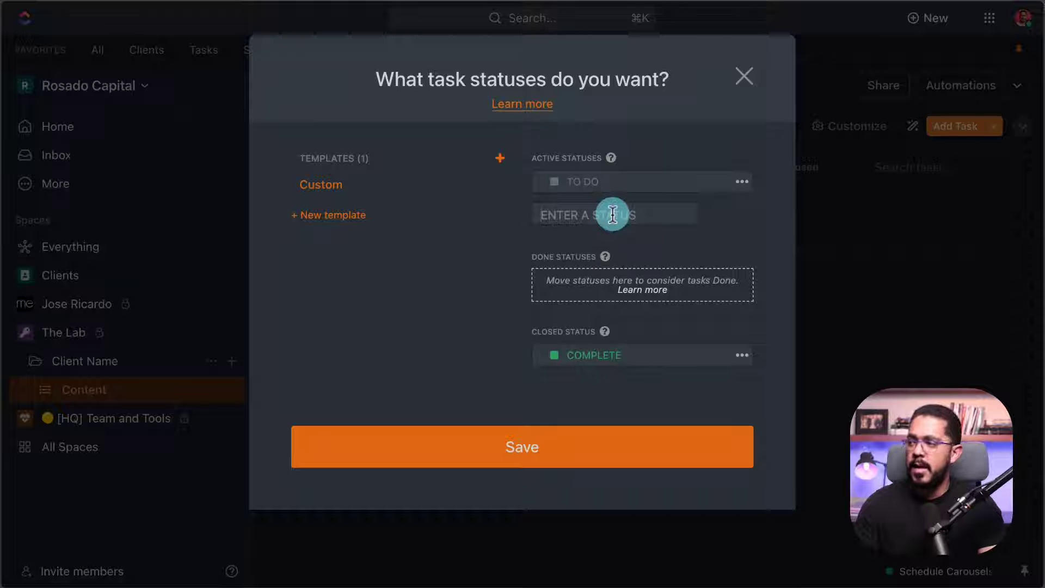
text(DON)
key(Return)
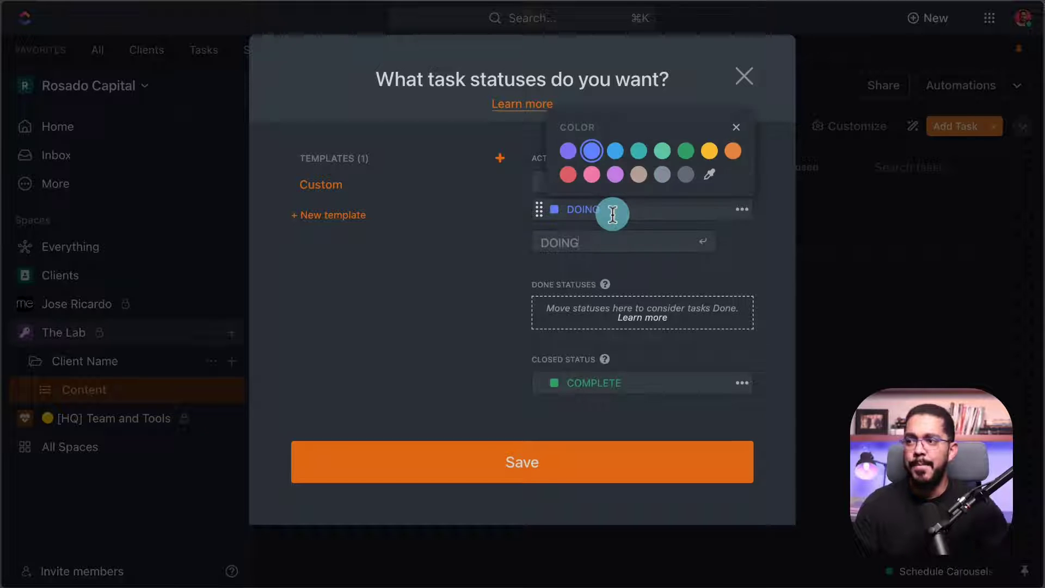
click(732, 152)
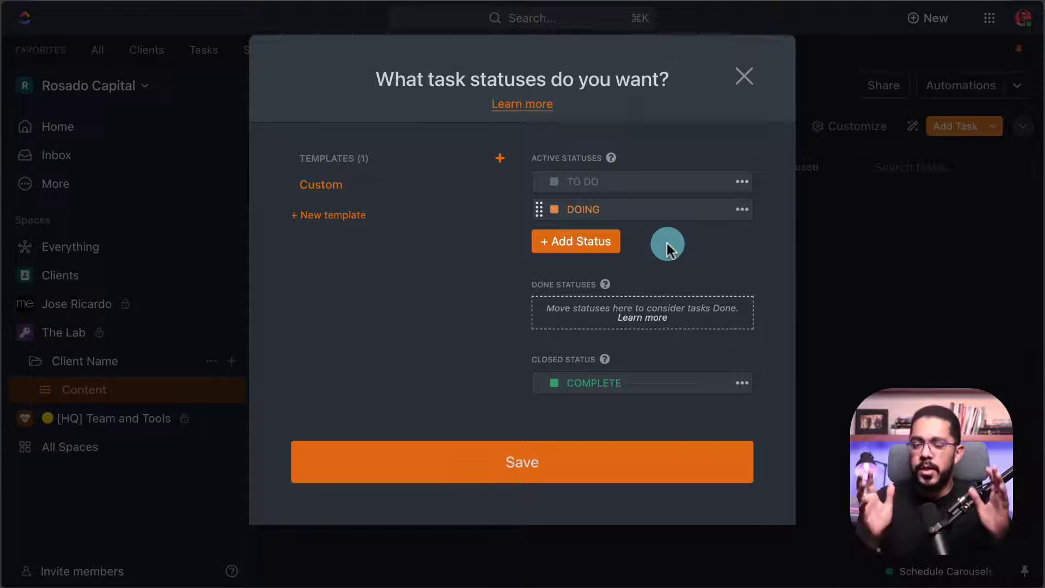
Step: Add a yellow EDITING status and a CLIENT APPROVAL status
click(593, 243)
text(EDITING)
key(Return)
click(711, 181)
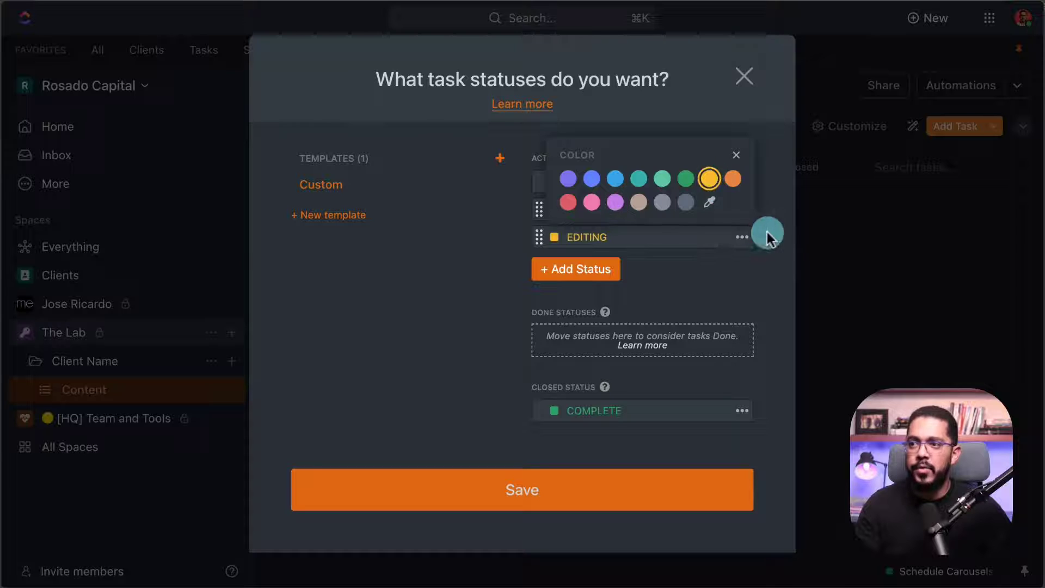
click(767, 233)
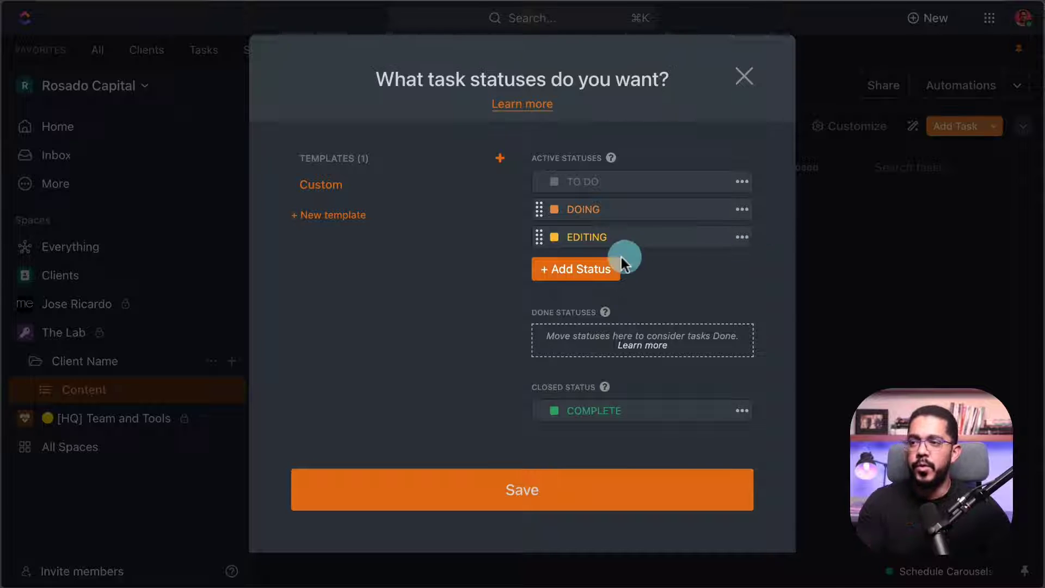
click(582, 272)
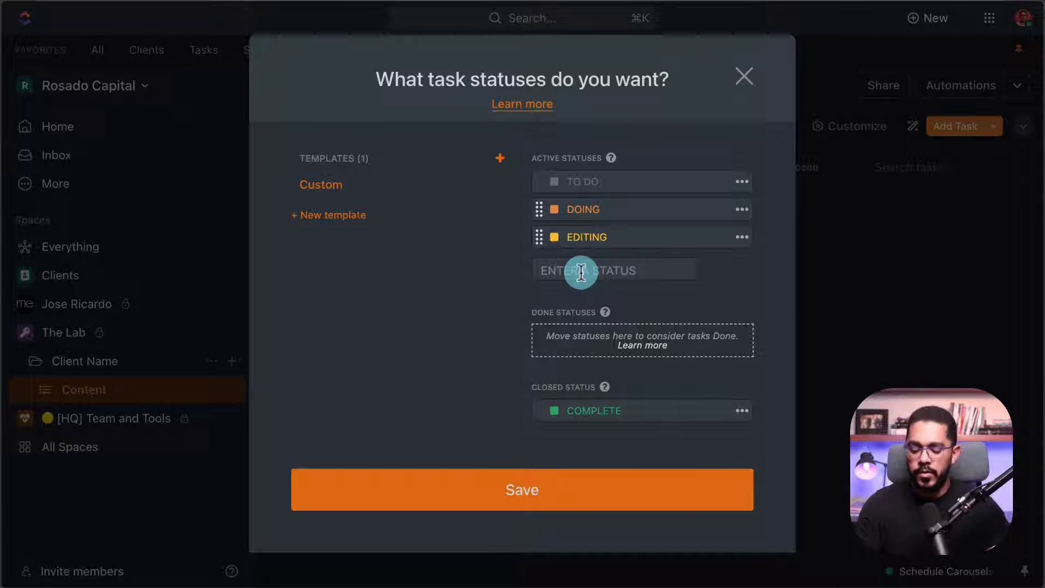
text(Client)
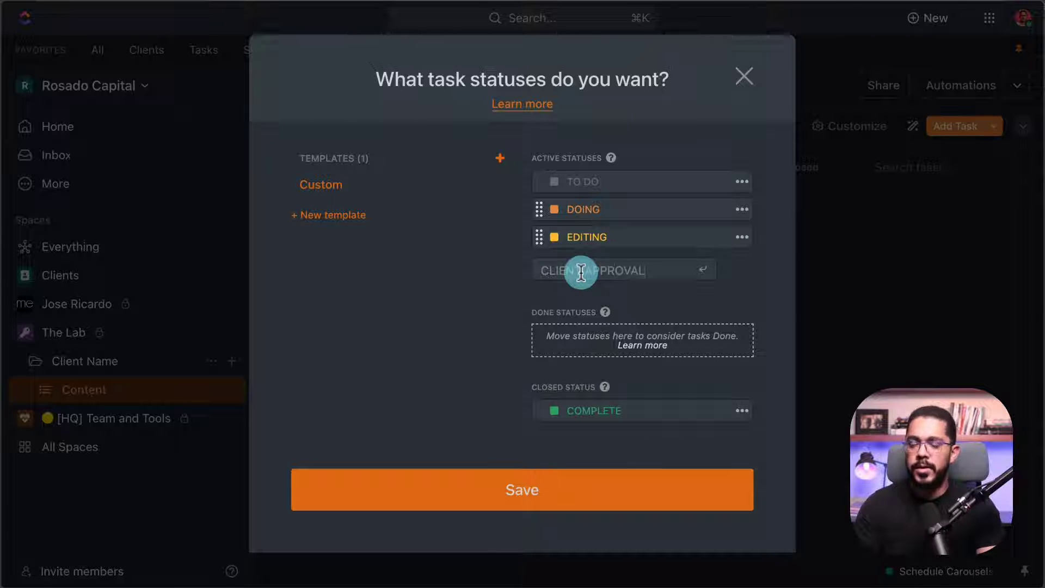
key(Return)
click(765, 289)
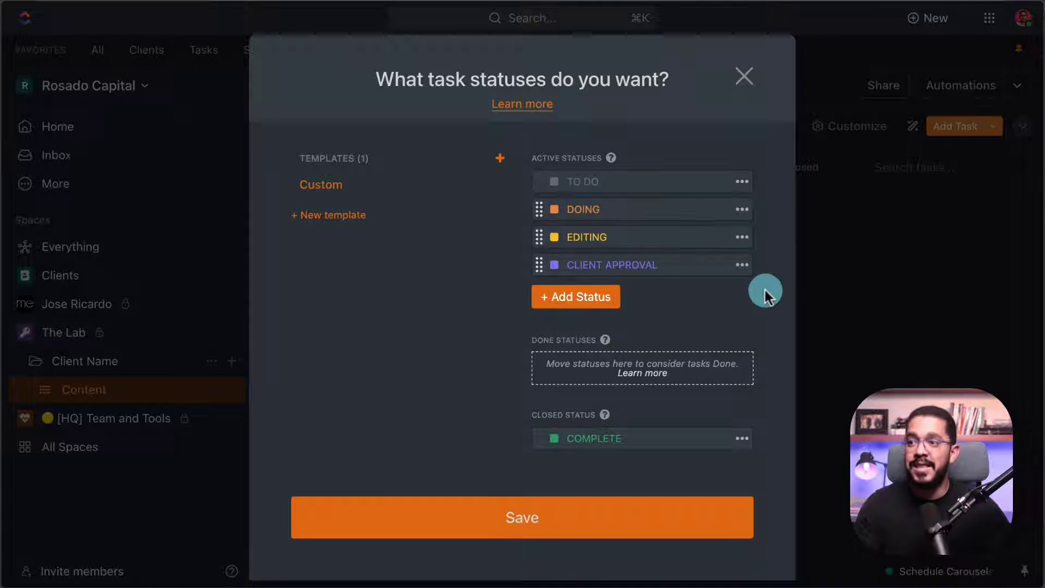
Step: Add the CLIENT APPROVED status and a pink SCHEDULE status
click(561, 294)
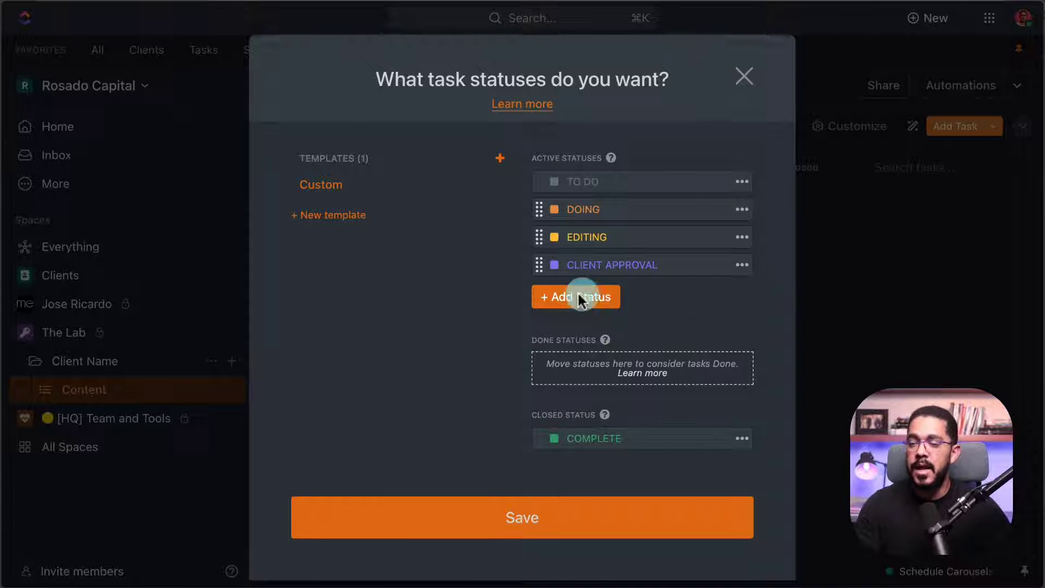
text(Client Approv)
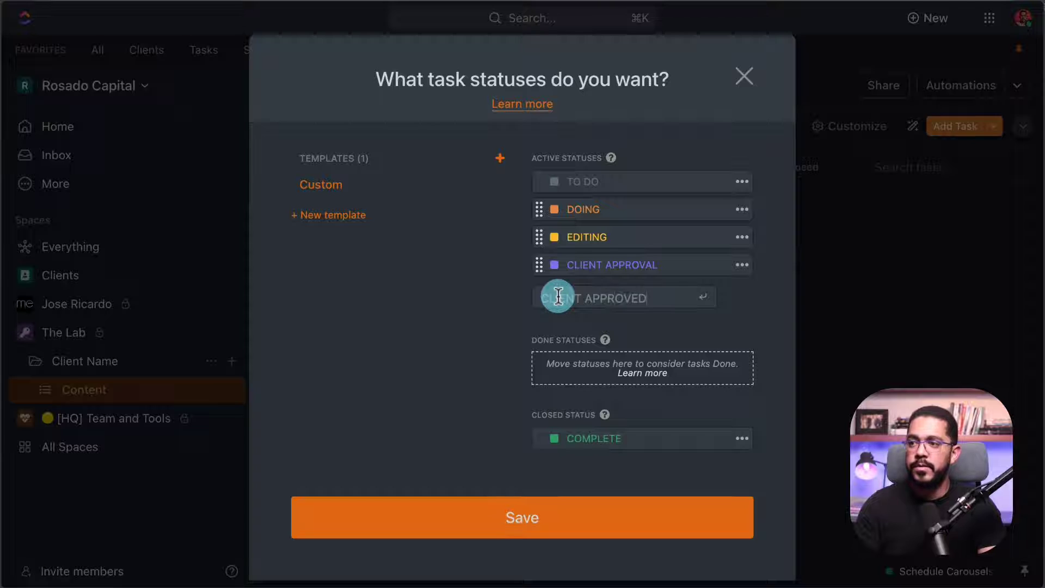
text(ed)
key(Return)
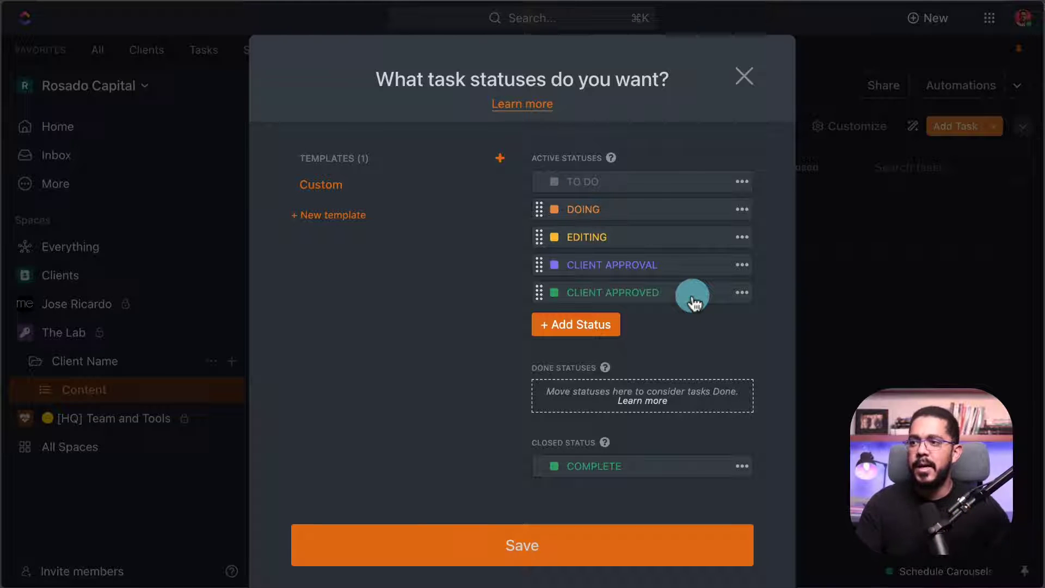
click(580, 323)
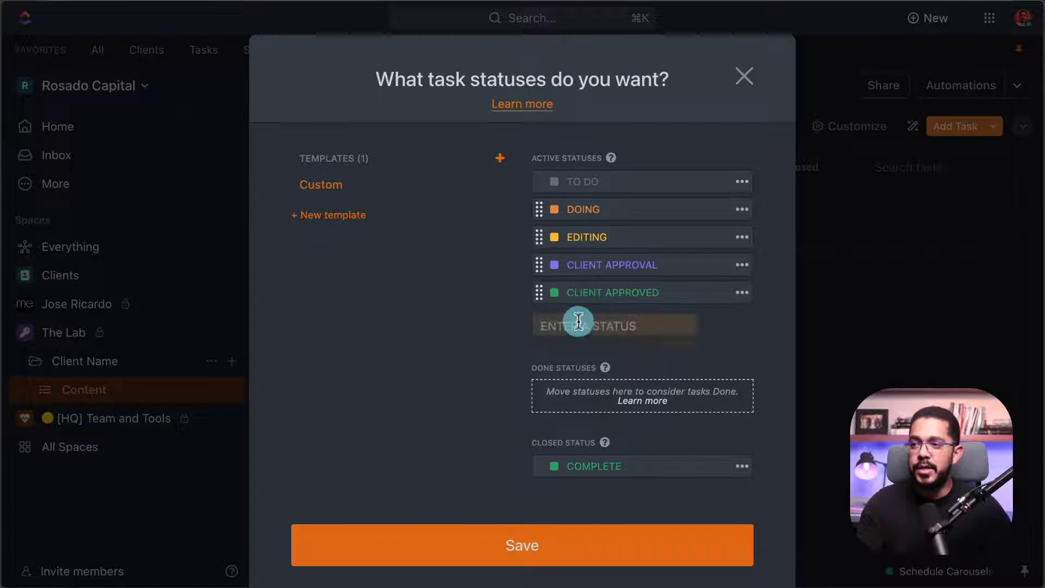
text(SCHEDULE)
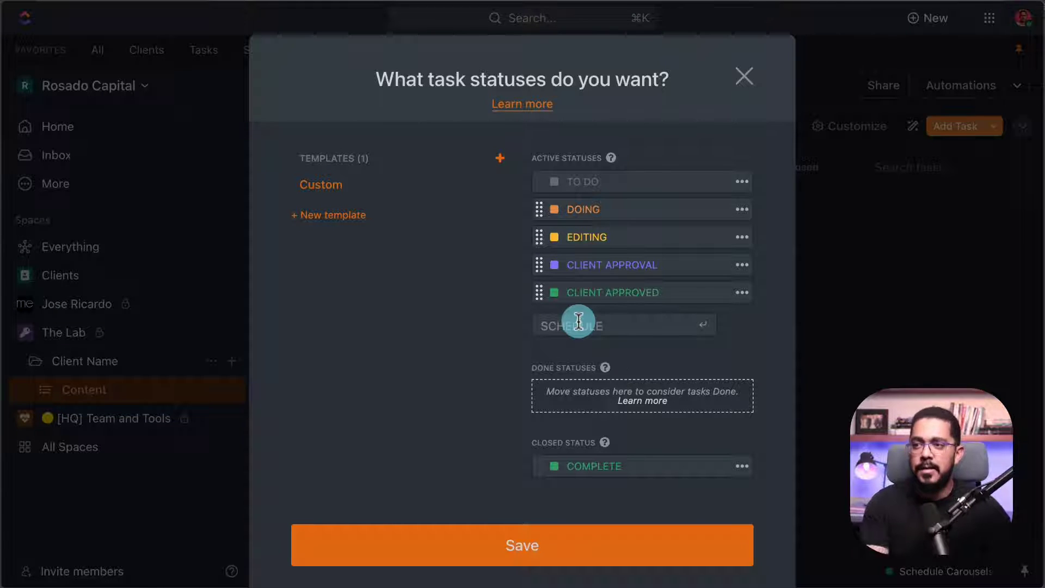
key(Return)
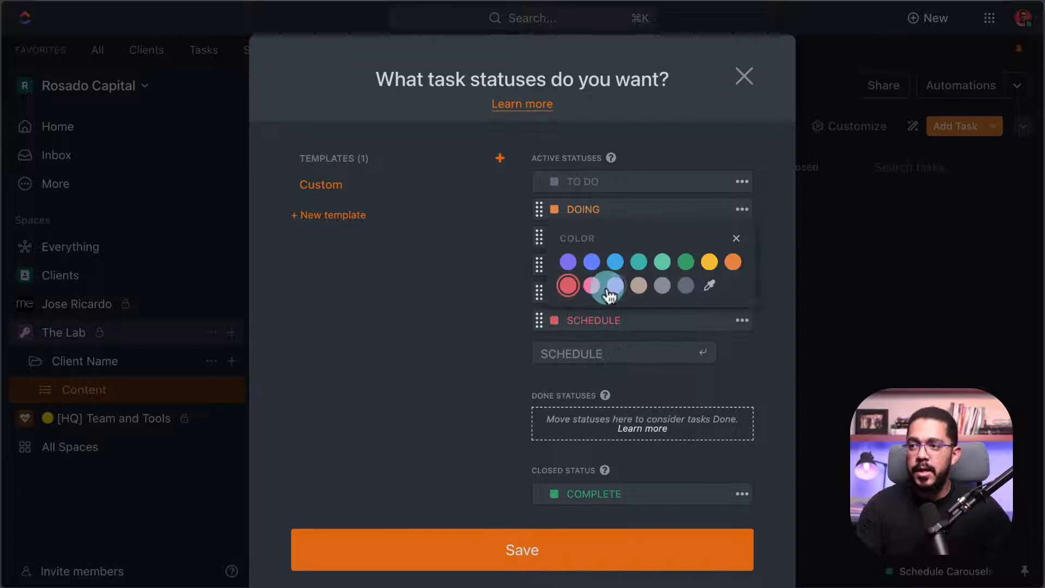
click(592, 286)
click(689, 354)
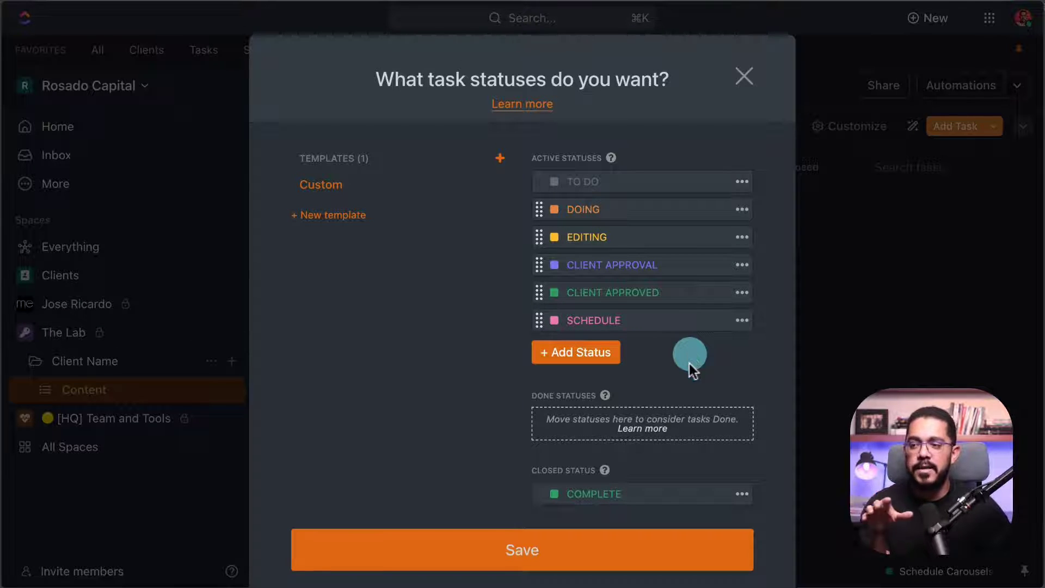
Step: Rename the closed COMPLETE status to DONE and save the statuses
click(597, 496)
double_click(597, 495)
text(DONE)
key(Return)
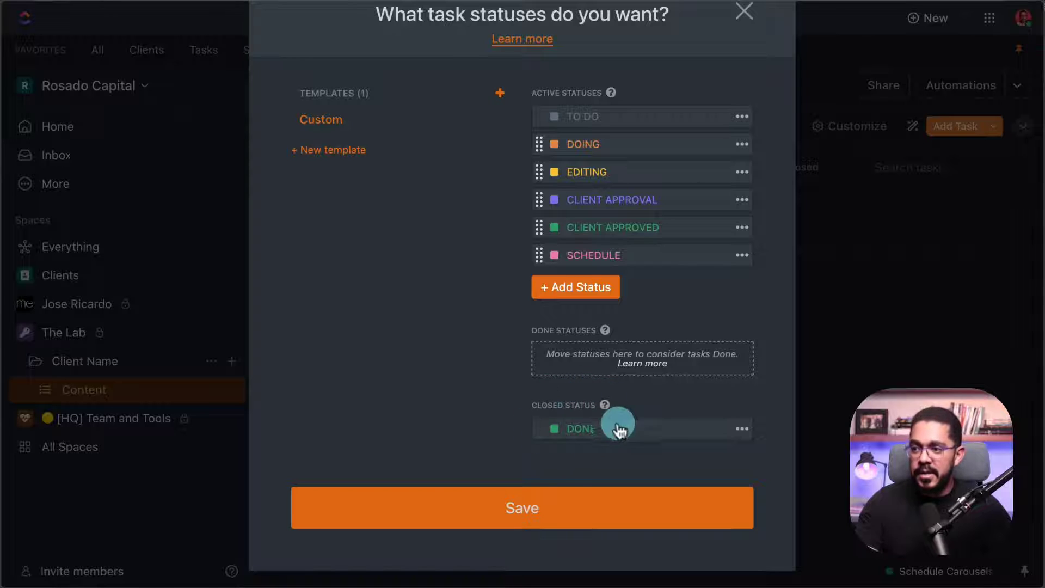
click(544, 511)
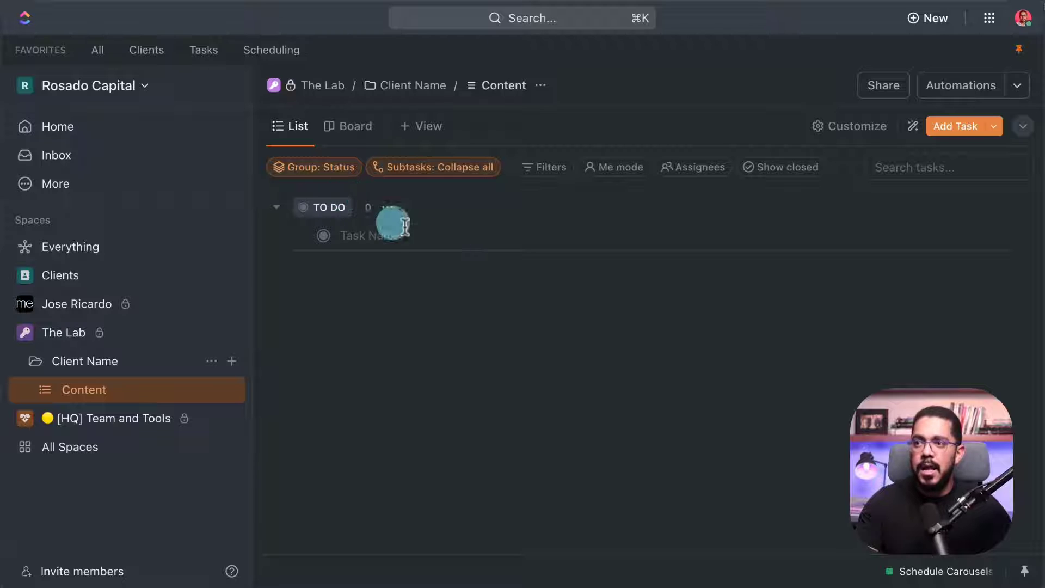
Step: Toggle closed tasks on and off, then add a 'Tweets Week 44' task under TO DO
click(778, 174)
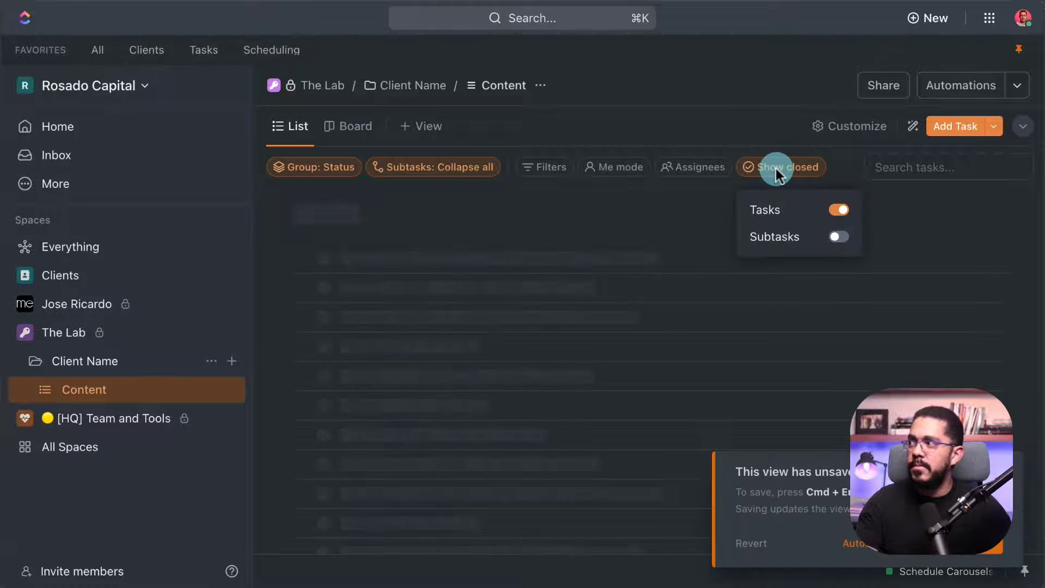
click(818, 170)
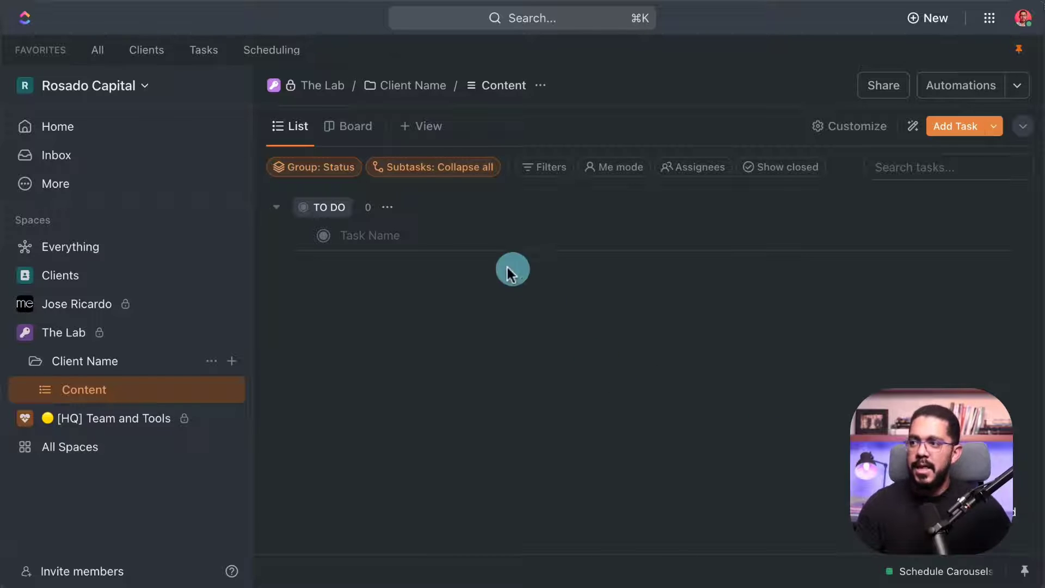
click(397, 235)
text(Tweets Week 44)
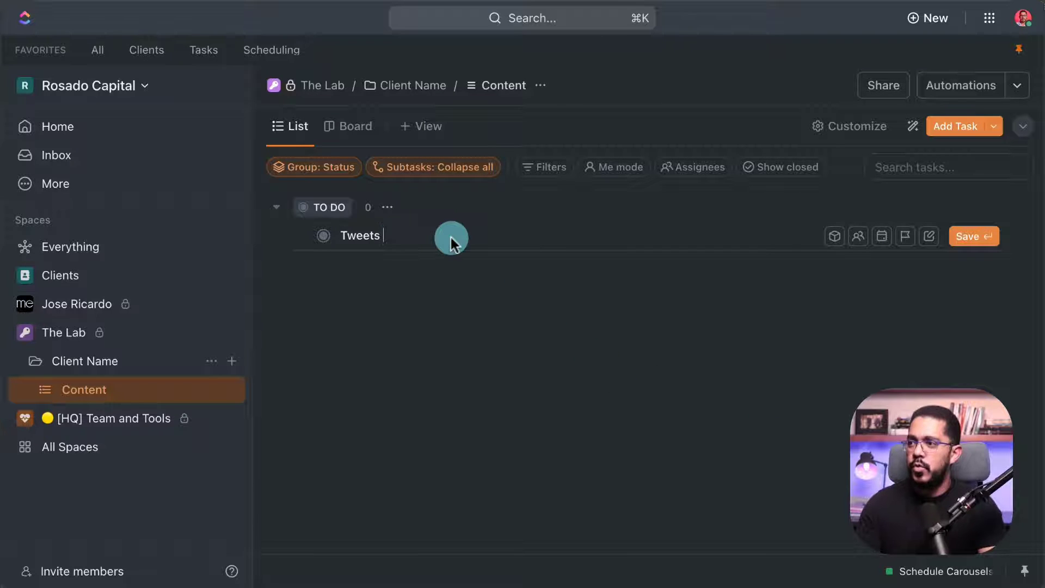
key(Return)
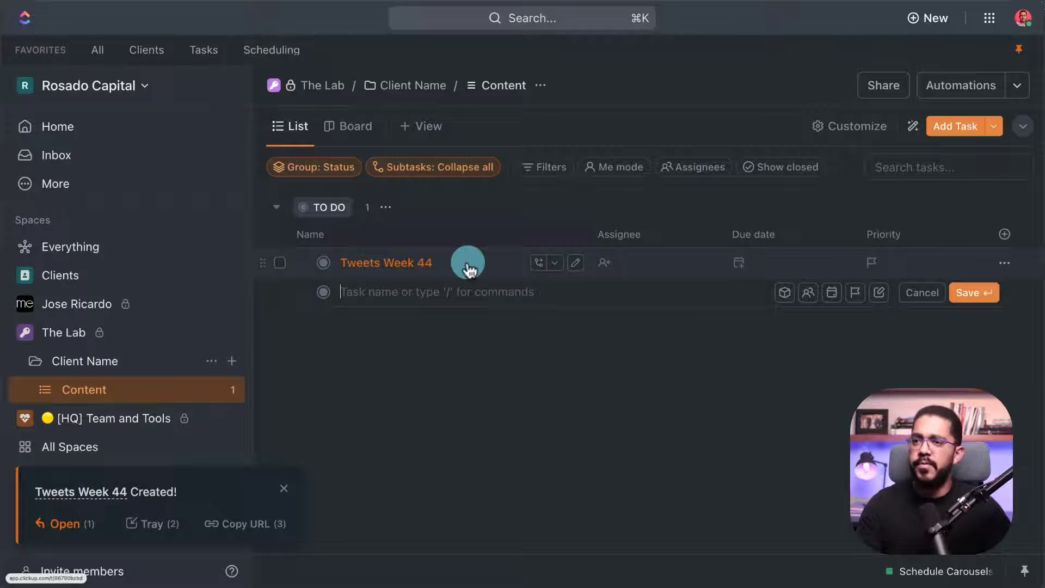
Step: Open the Tweets Week 44 task and change its status from TO DO to DOING
click(378, 268)
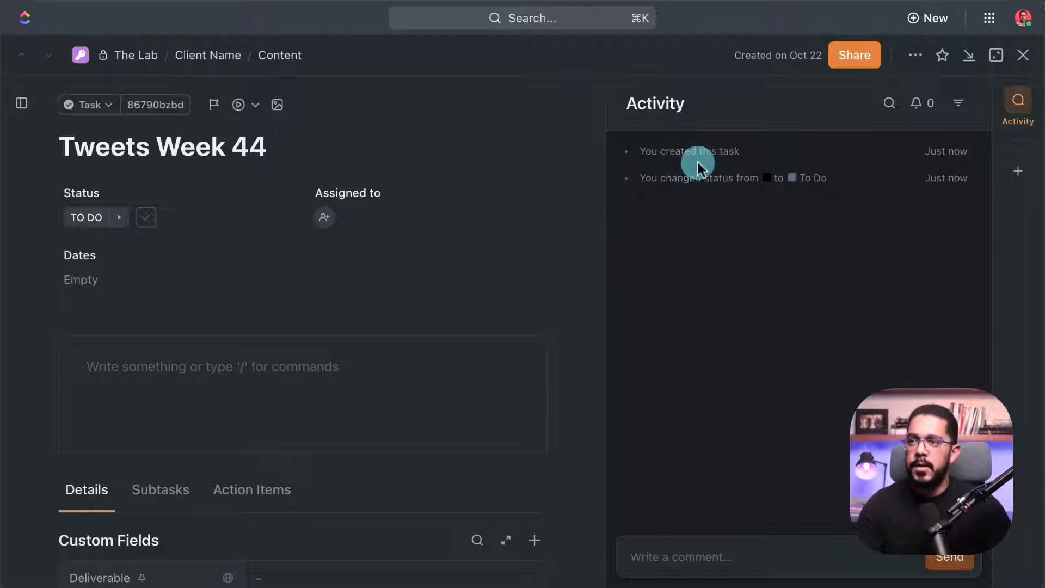
click(77, 220)
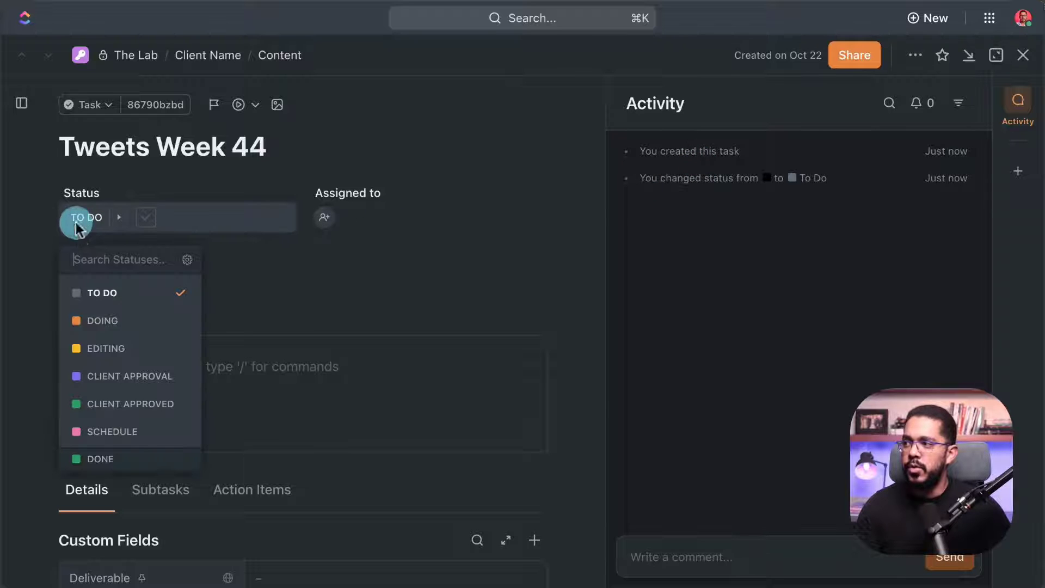
click(106, 321)
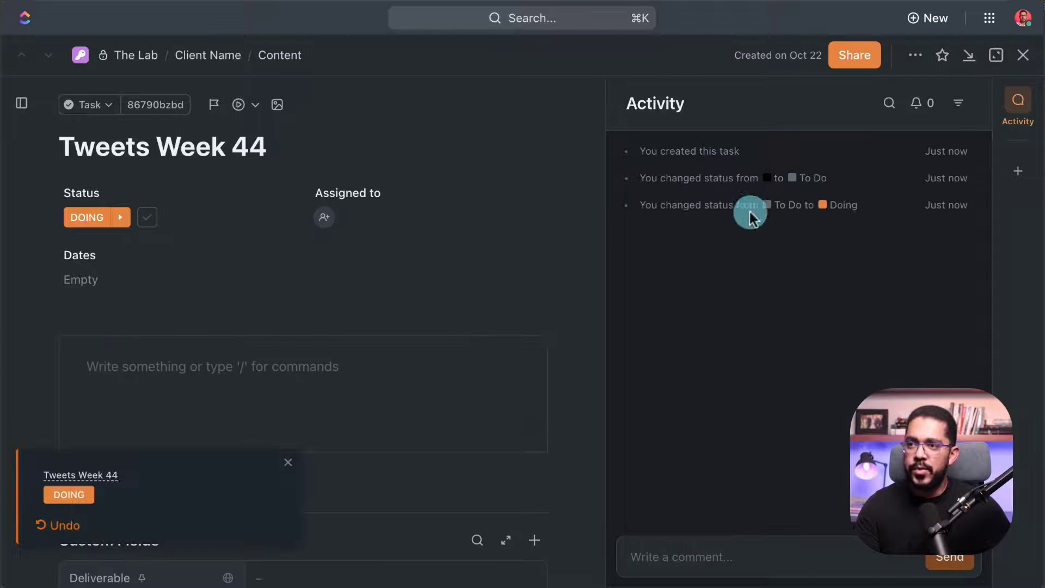
mouse_move(945, 210)
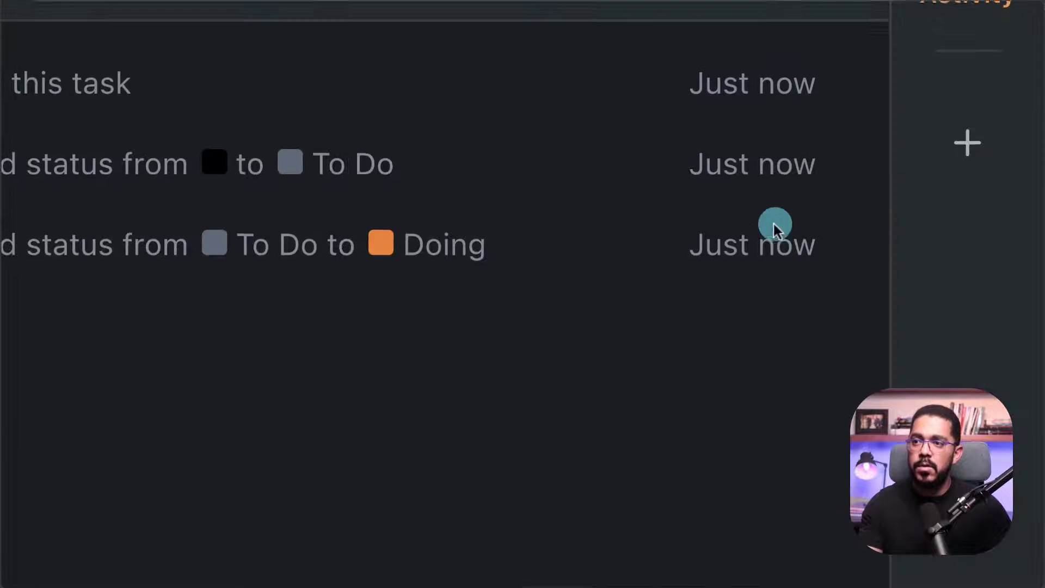
mouse_move(950, 205)
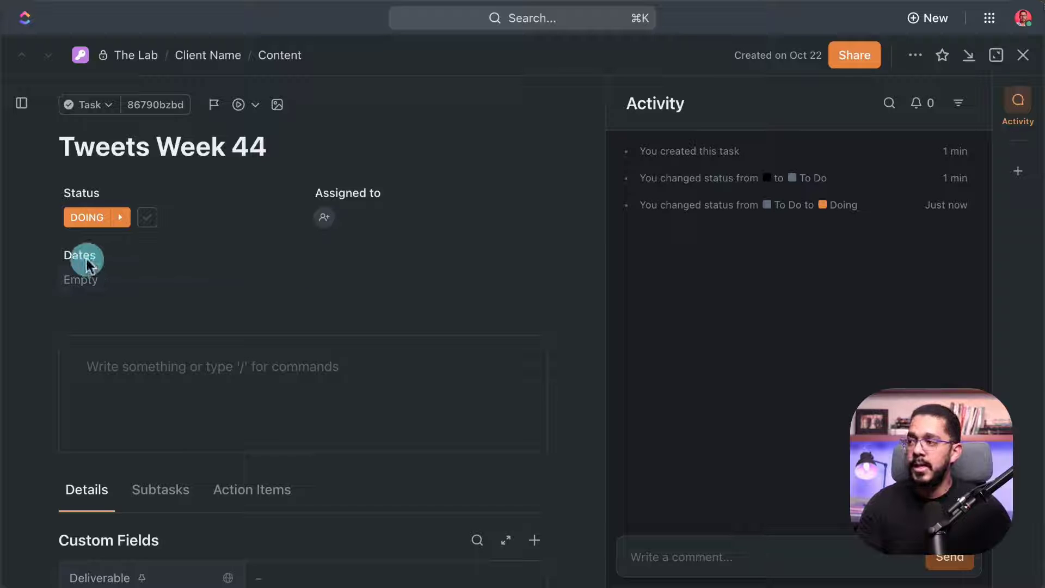
Step: Write a checklist description: 'Content Creation Is Key.' and 'No content. No following. No sales online.'
scroll(128, 369, down, 2)
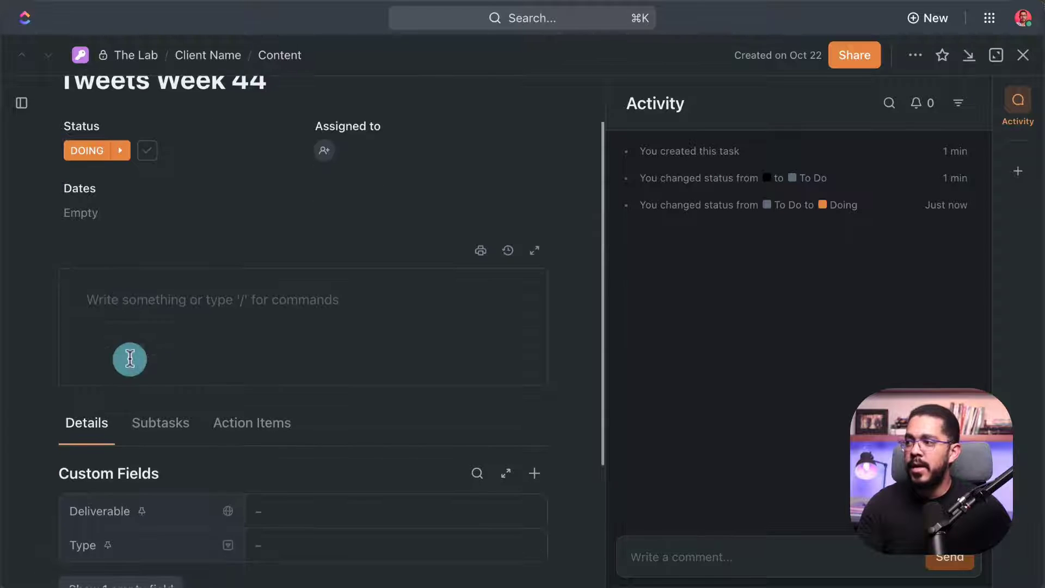
click(130, 302)
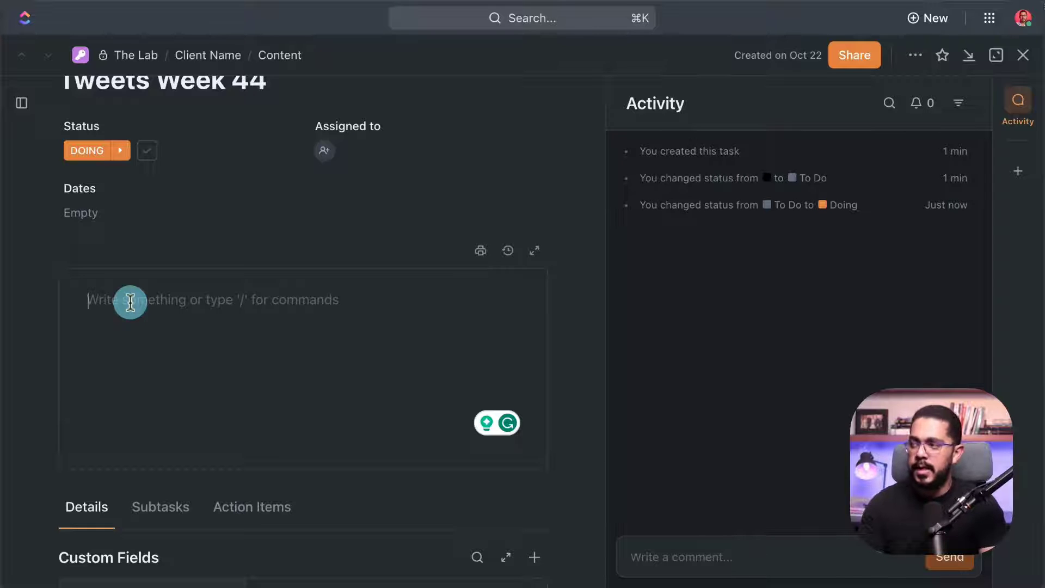
text([])
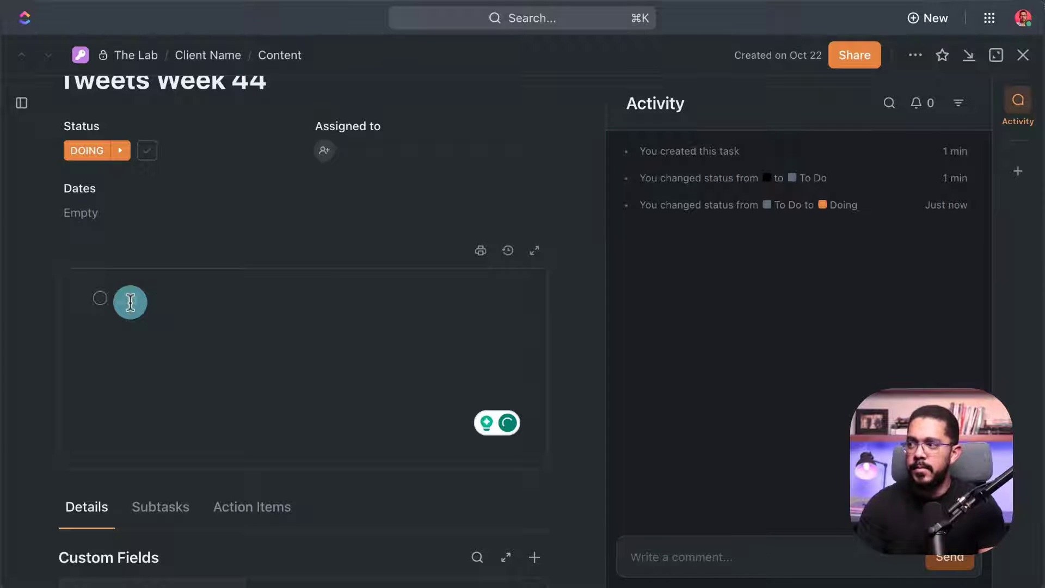
text(Content Cre)
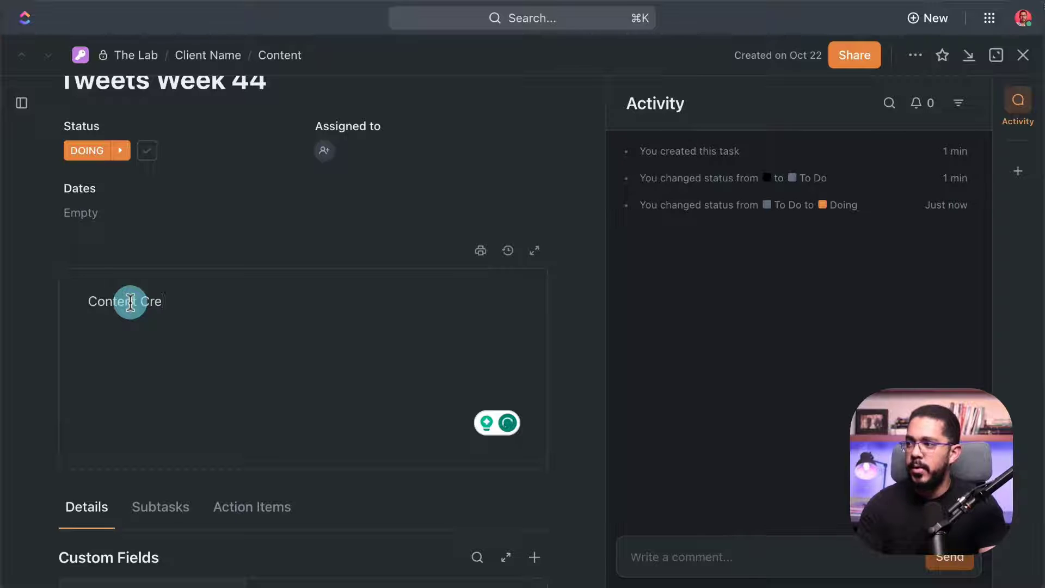
text(ation Is Key.)
key(Return)
text(No content. No following. No sales online.)
key(Return)
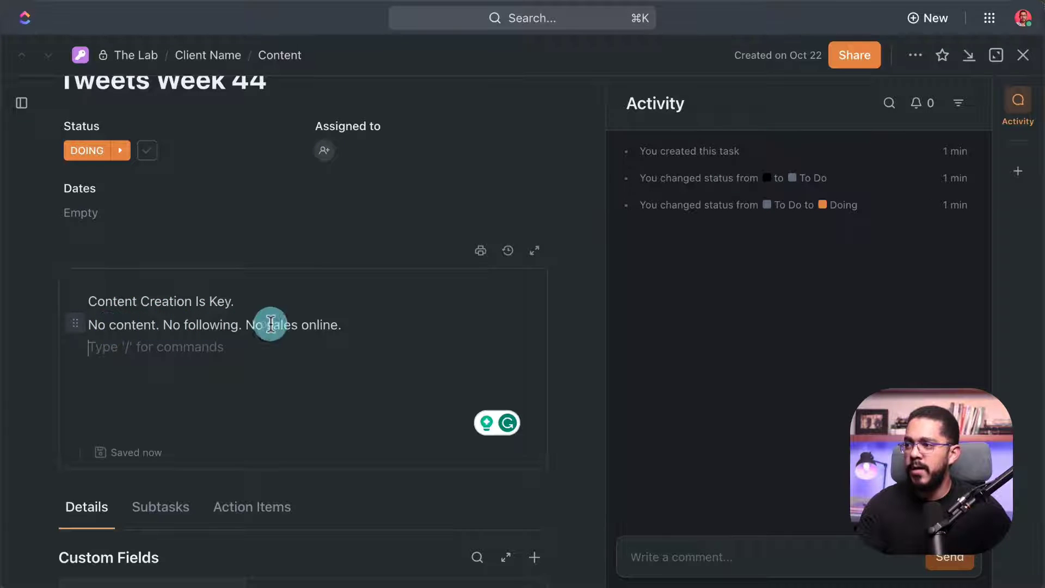
click(345, 326)
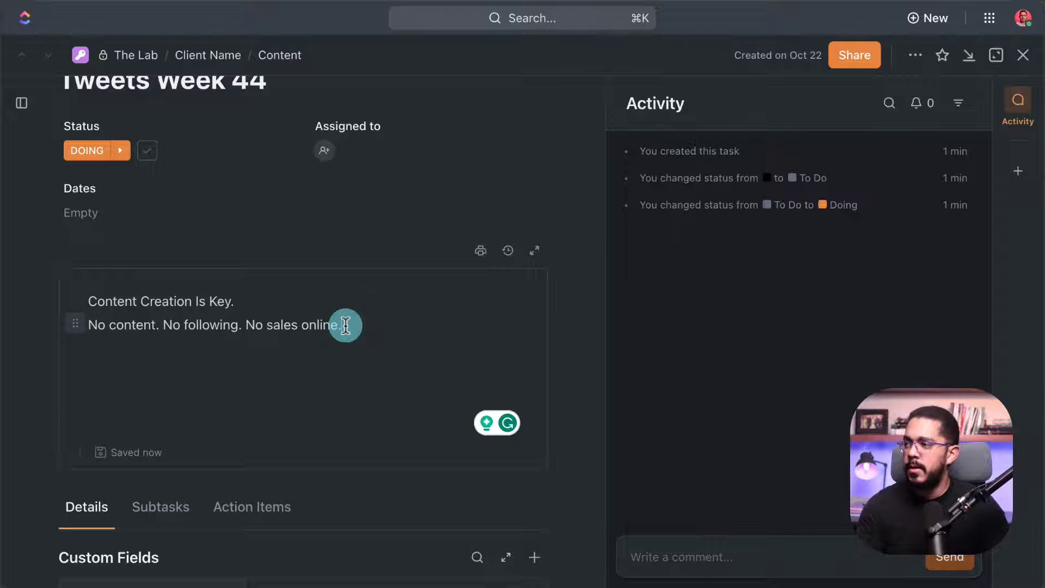
scroll(346, 325, up, 1)
key(Up)
key(Return)
key(BackSpace)
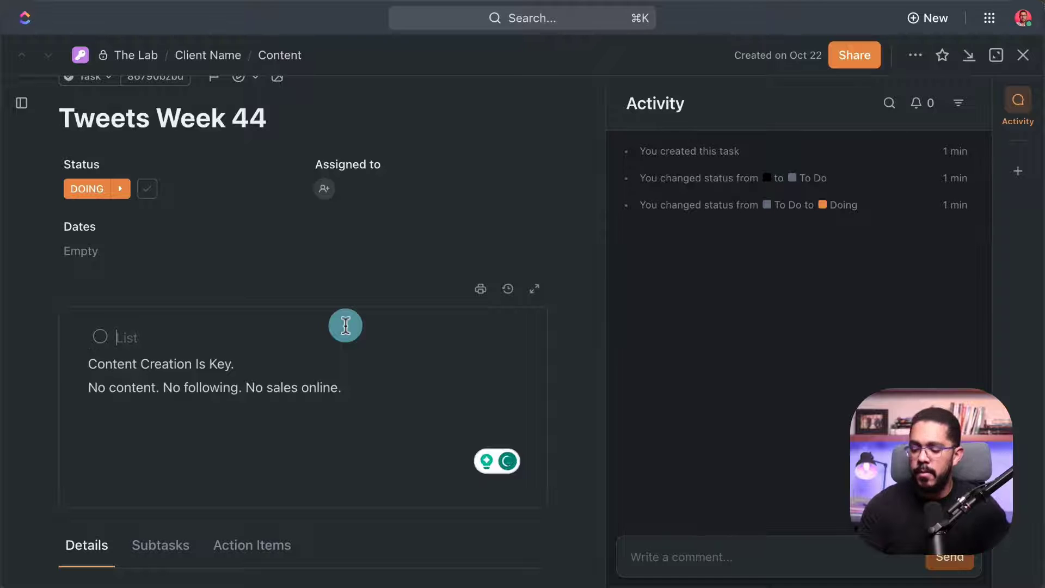
Step: Tick checklist item 1 and add checklist items 2, 3 and 4 below it
click(100, 340)
drag(122, 364, 296, 387)
click(316, 363)
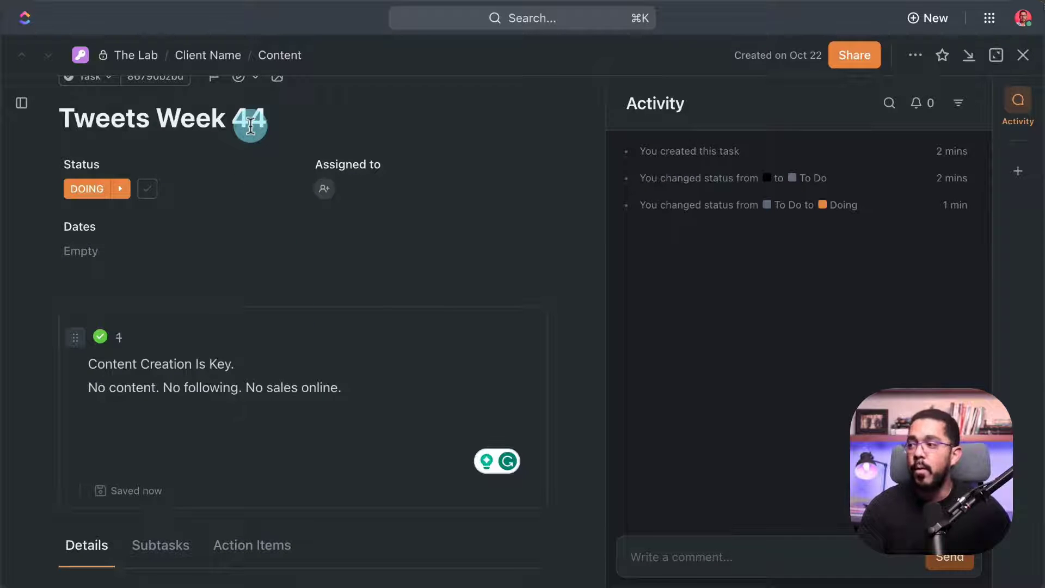
click(353, 390)
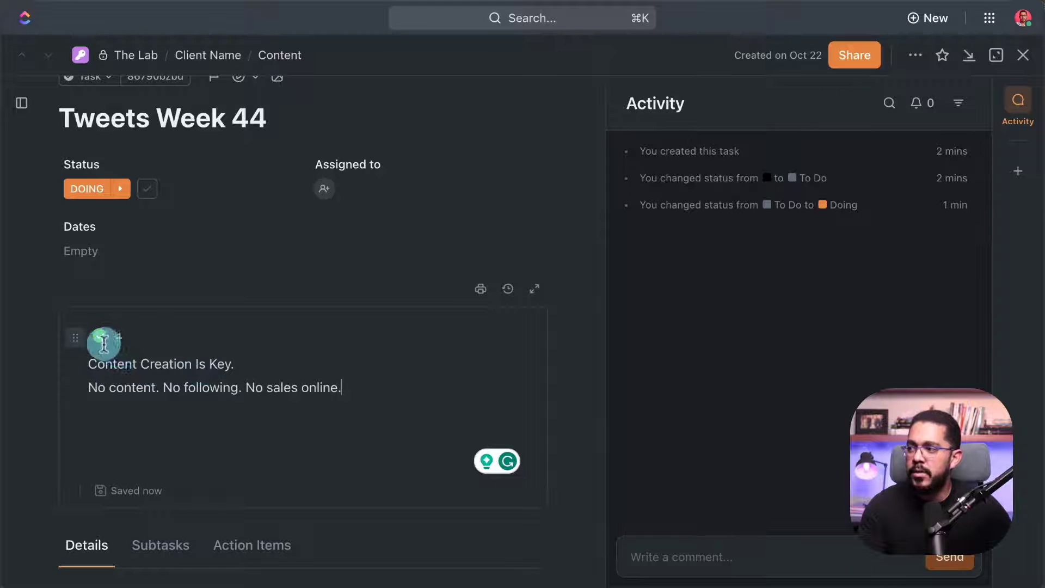
key(Return)
text(2)
key(Return)
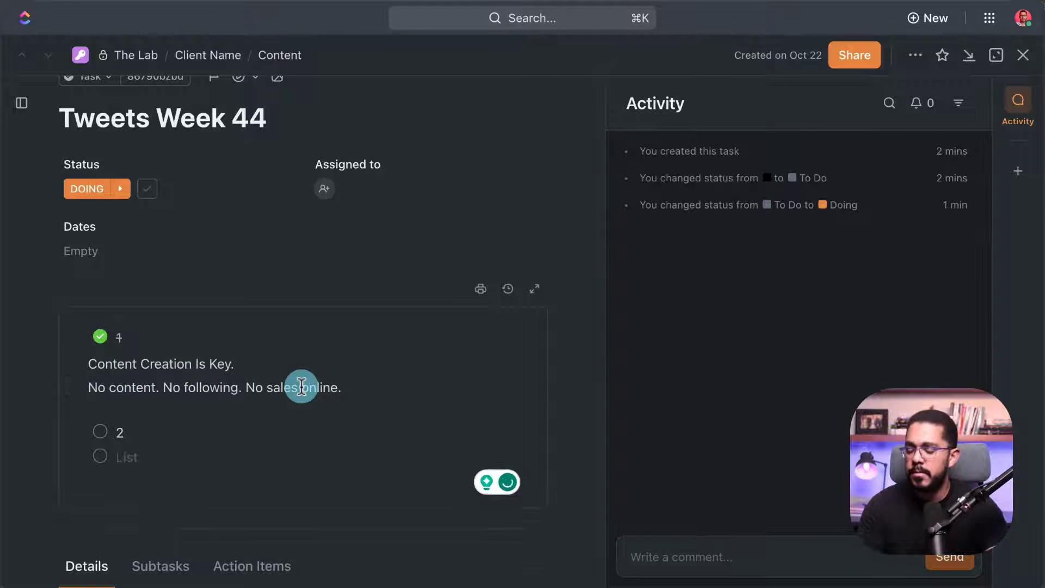
text(33)
key(Return)
text(4)
key(Return)
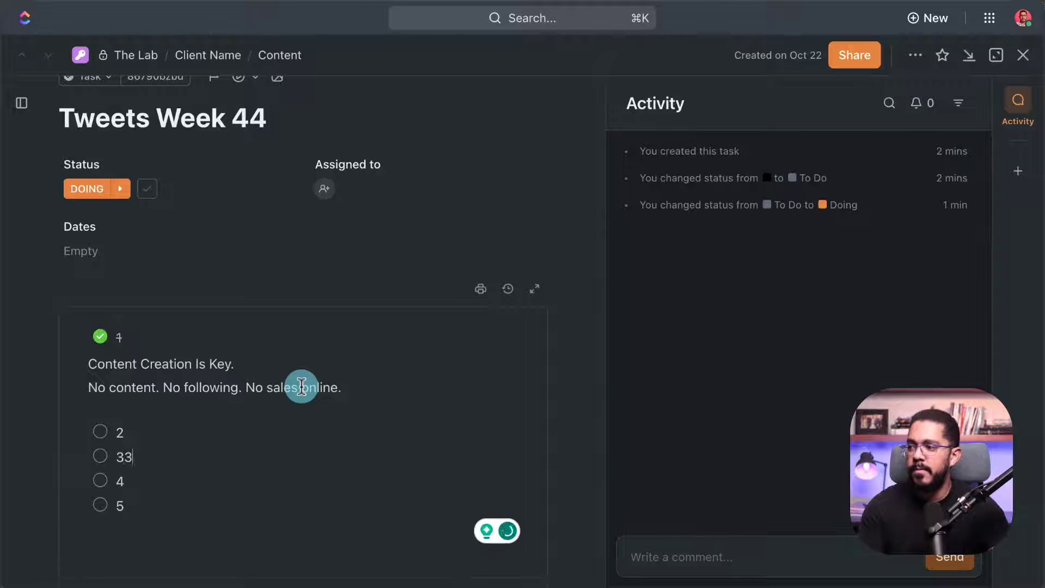
Step: Add plain 'New tweet 2' lines under checklist items 2 and 3
key(Up)
key(BackSpace)
key(Home)
key(Return)
key(Up)
key(BackSpace)
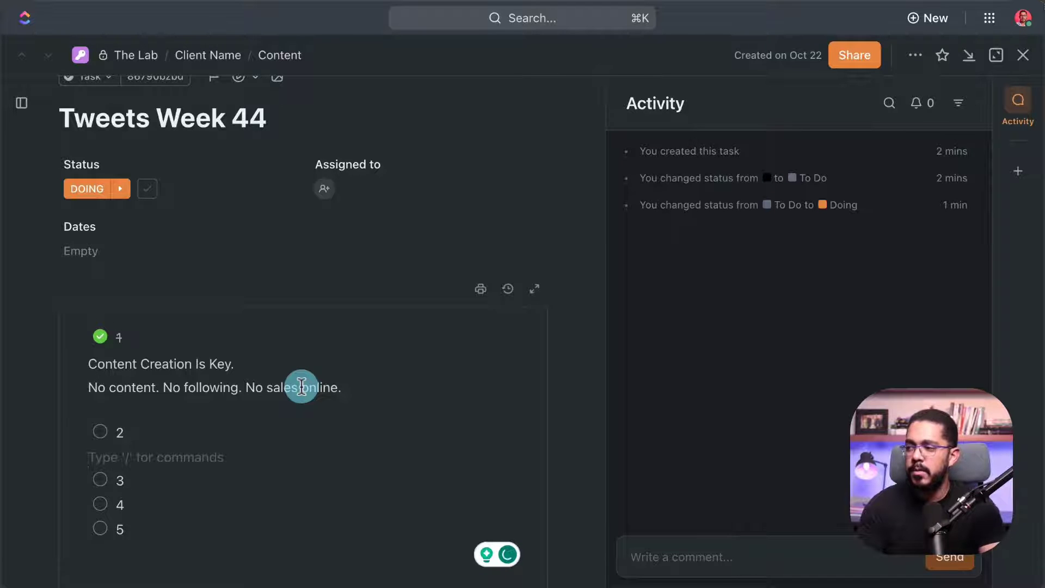
text(New tweet 2)
key(Return)
key(Return)
text(Tweets Week 44)
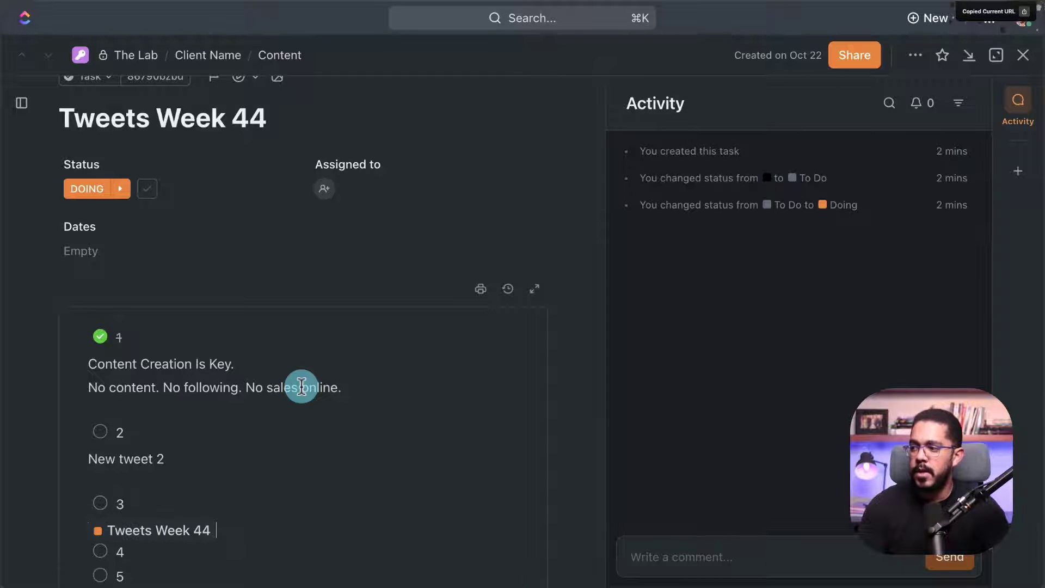
key(BackSpace)
text(New tweet 2)
click(180, 457)
key(Return)
Step: Tick off checklist items 3 and 2
scroll(216, 456, down, 1)
scroll(216, 455, down, 2)
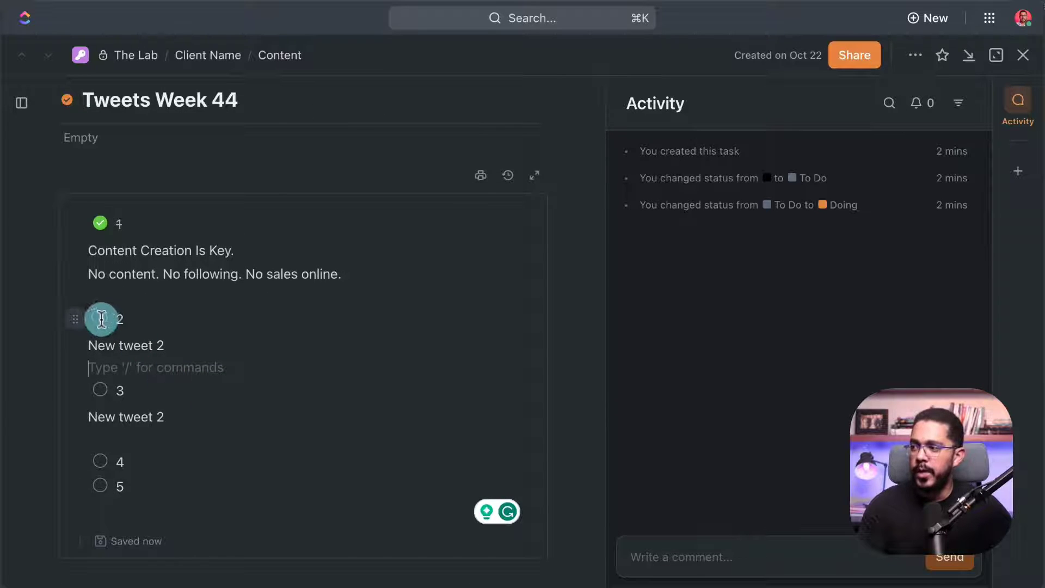
click(100, 390)
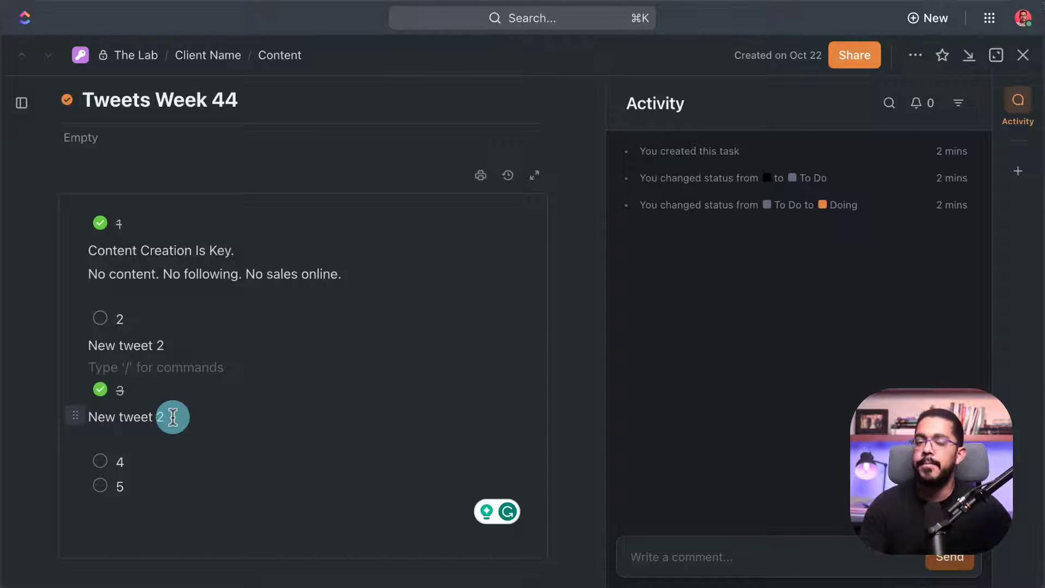
click(101, 318)
scroll(207, 391, up, 3)
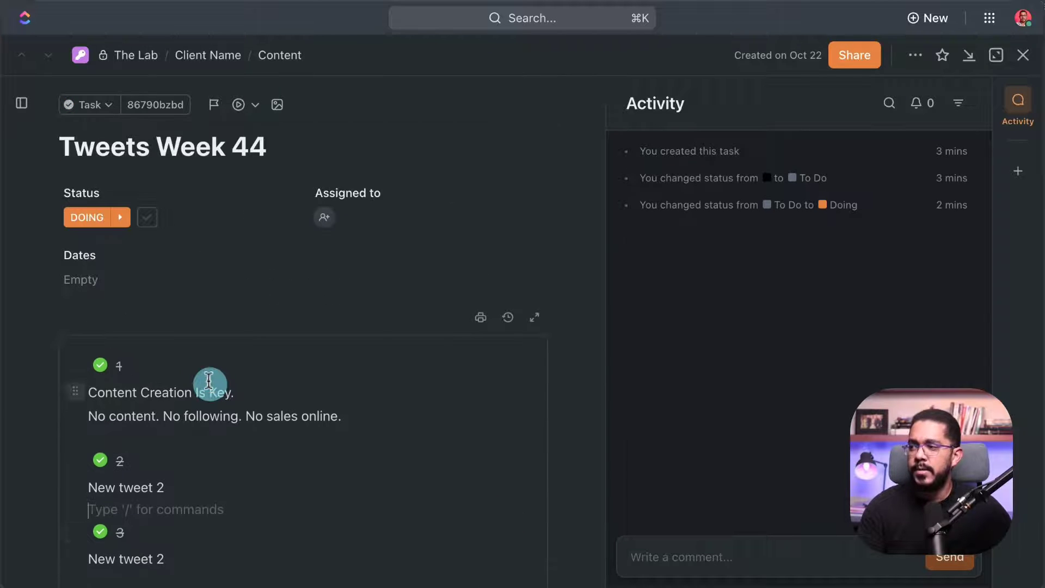
Step: Untick checklist items 1–3 and advance Tweets Week 44 to EDITING
click(100, 365)
click(100, 460)
click(100, 532)
click(81, 218)
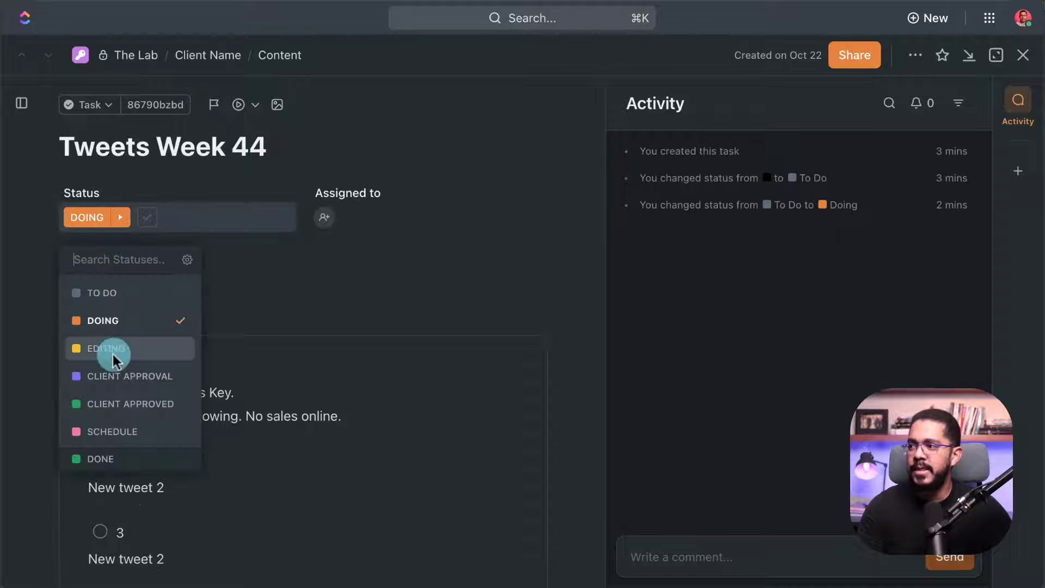
click(113, 163)
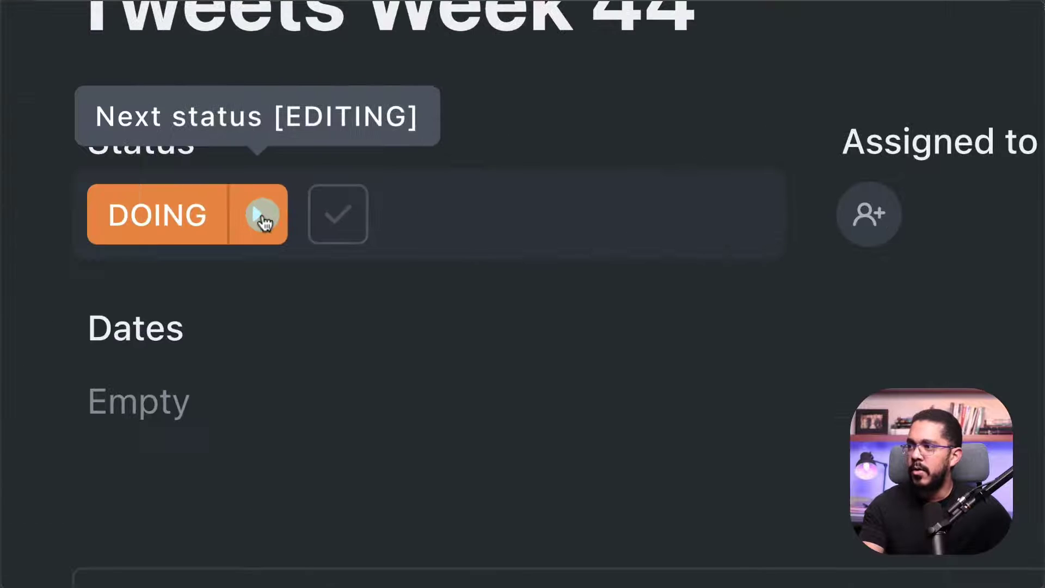
click(120, 219)
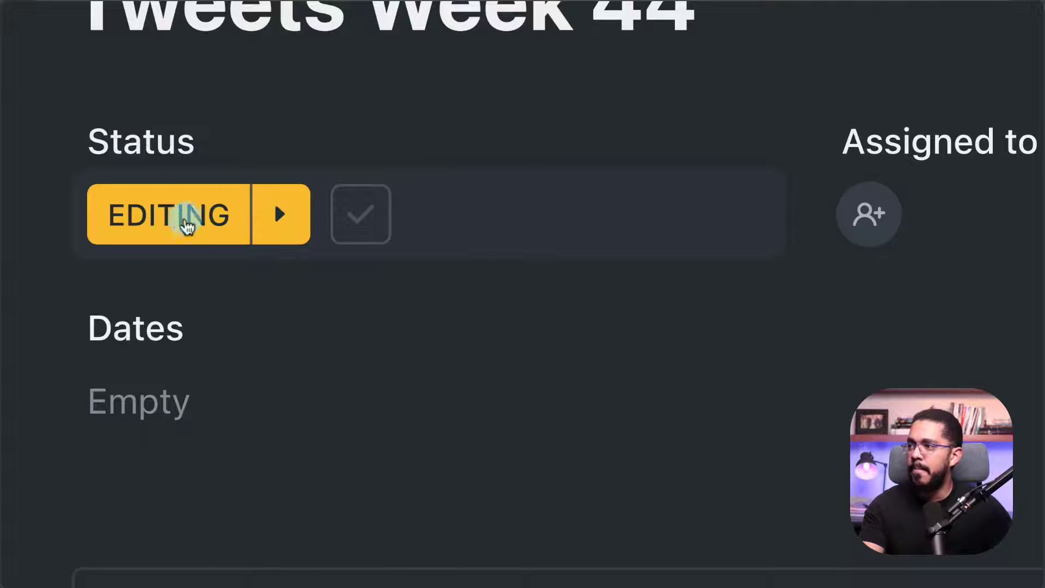
click(477, 258)
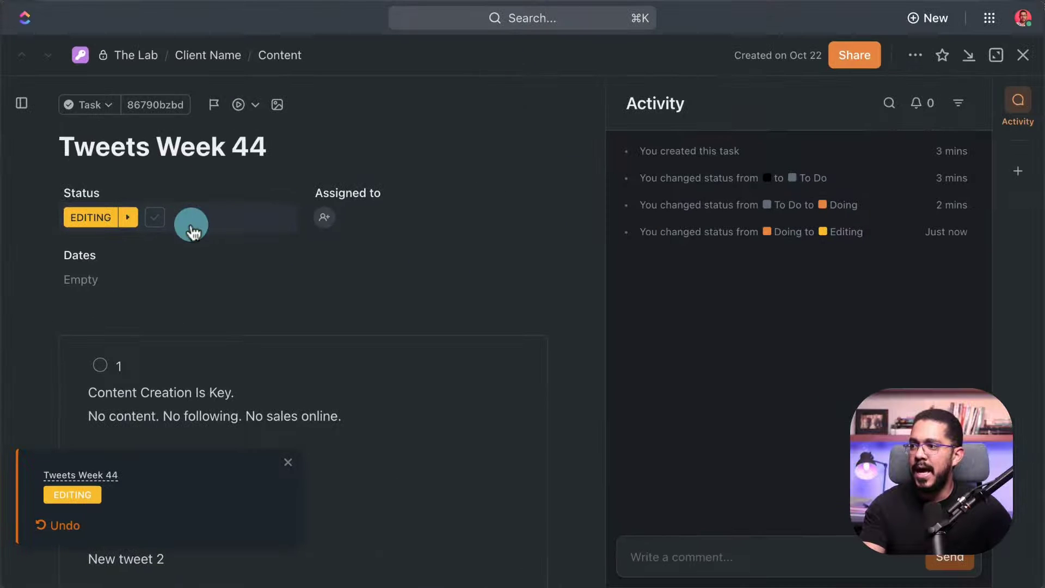
click(288, 462)
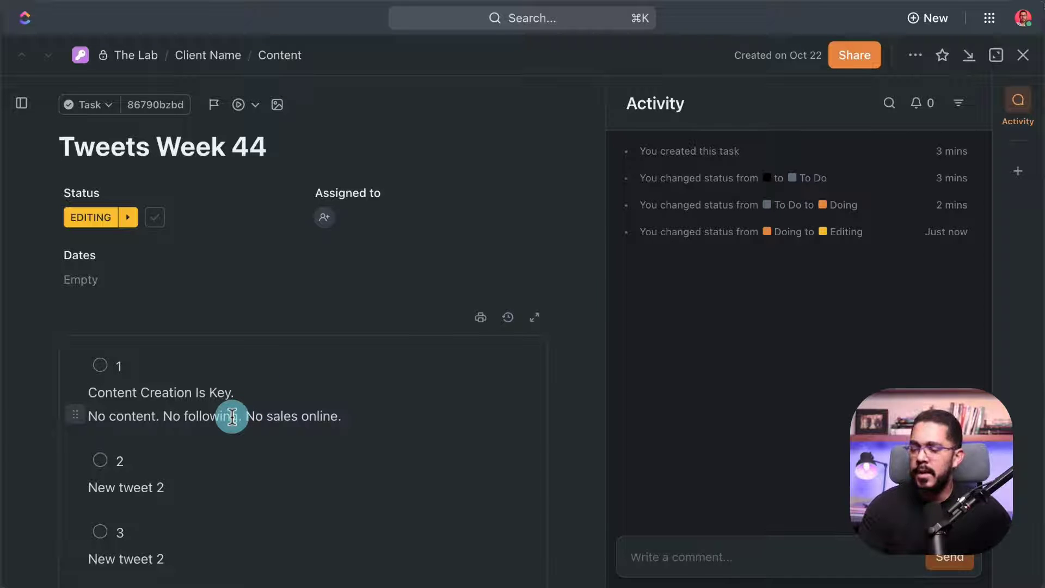
Step: Move the task through CLIENT APPROVAL and SCHEDULE to DONE, then return to the list
click(98, 217)
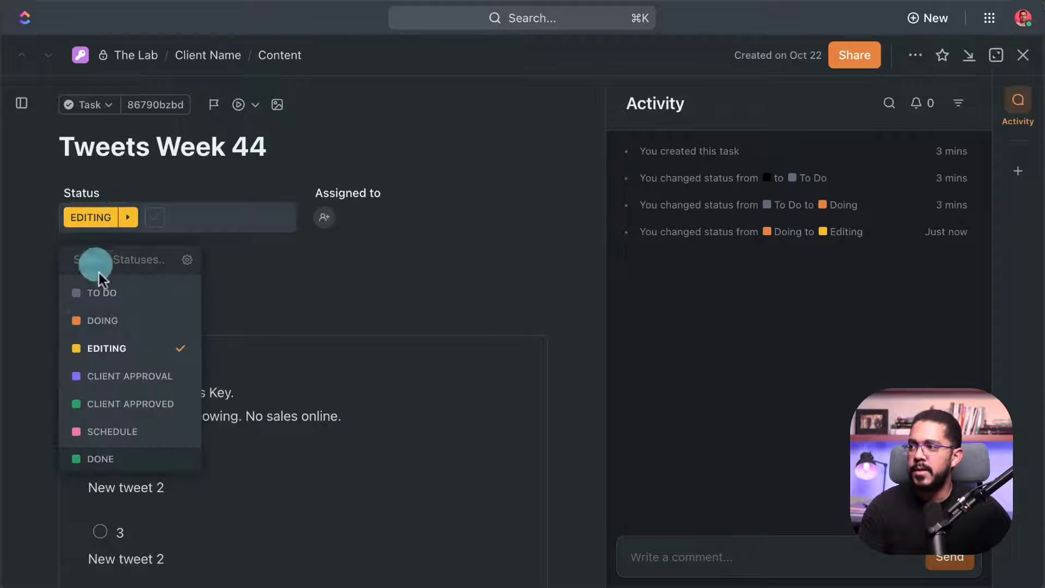
click(131, 376)
click(129, 217)
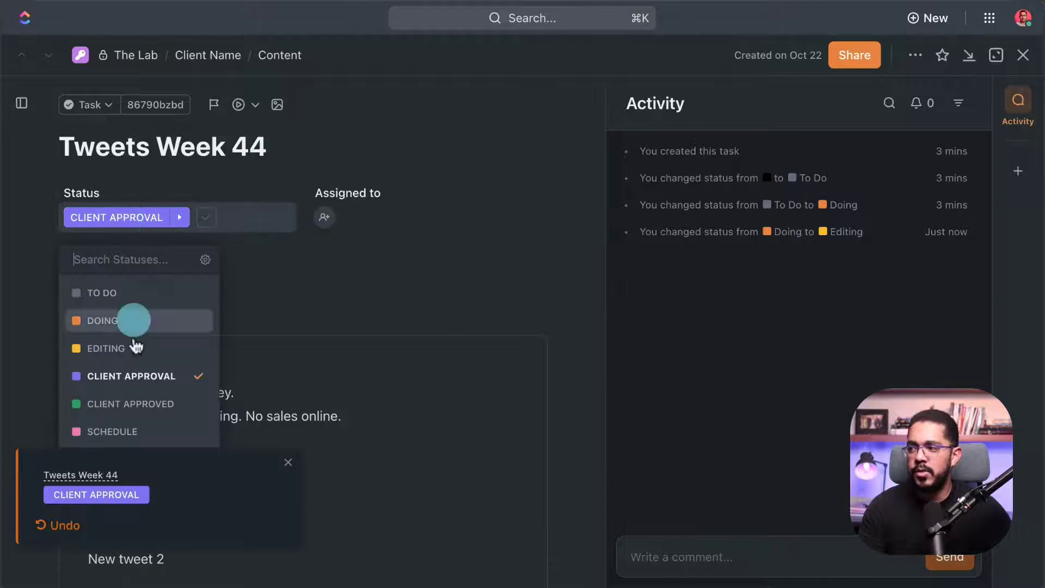
click(124, 433)
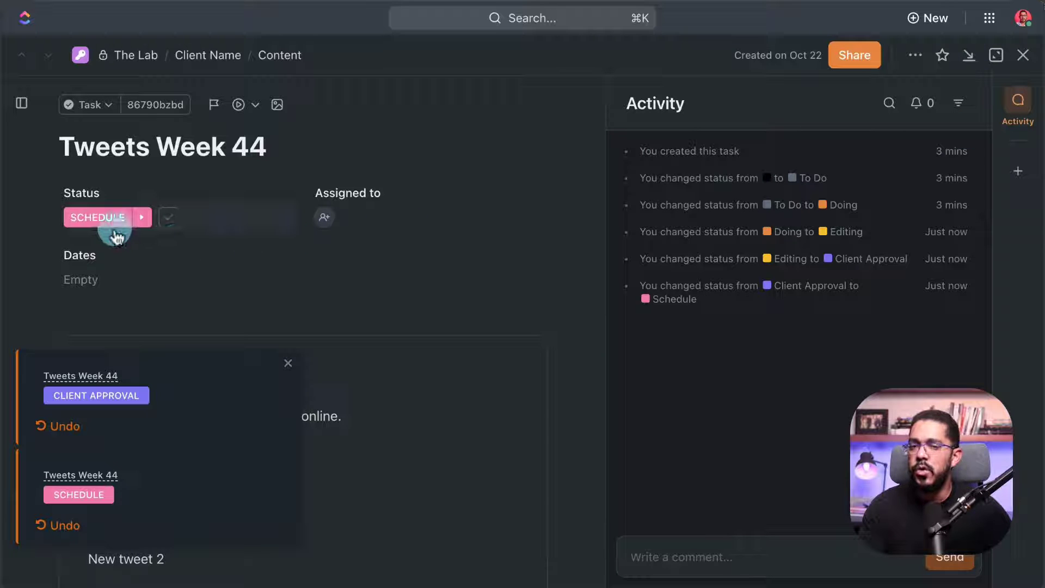
click(171, 220)
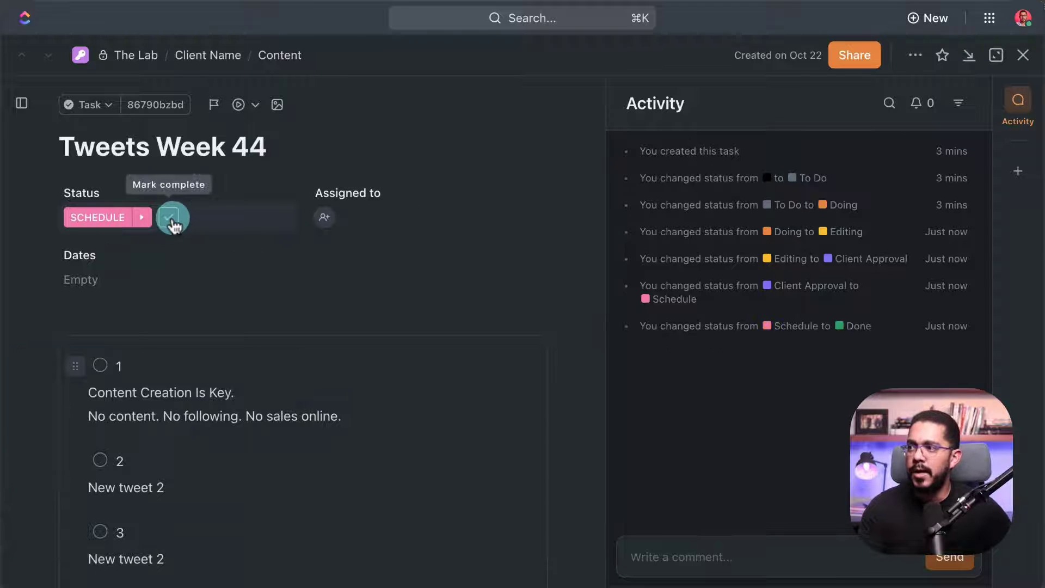
click(169, 219)
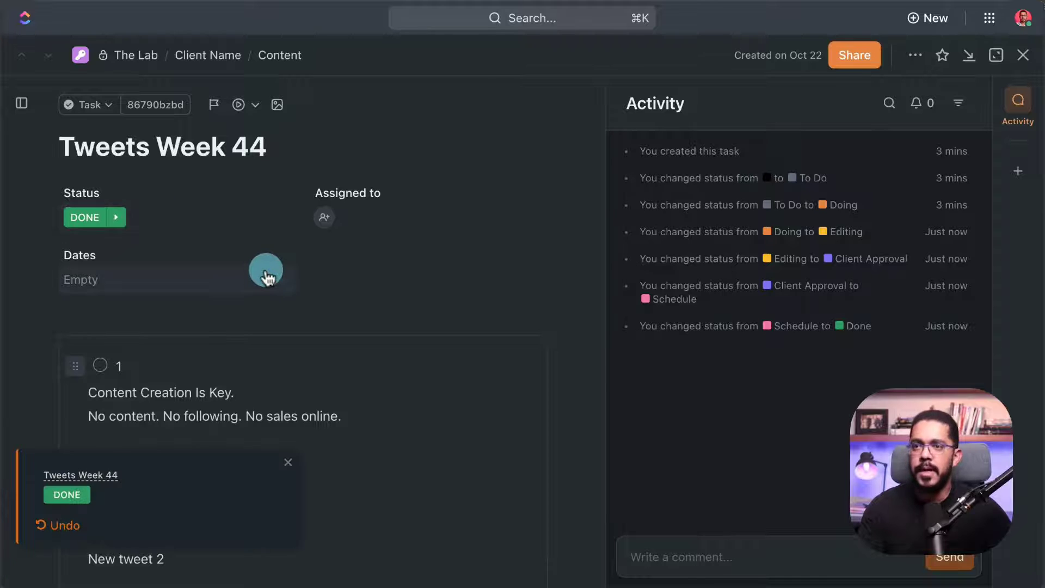
key(Escape)
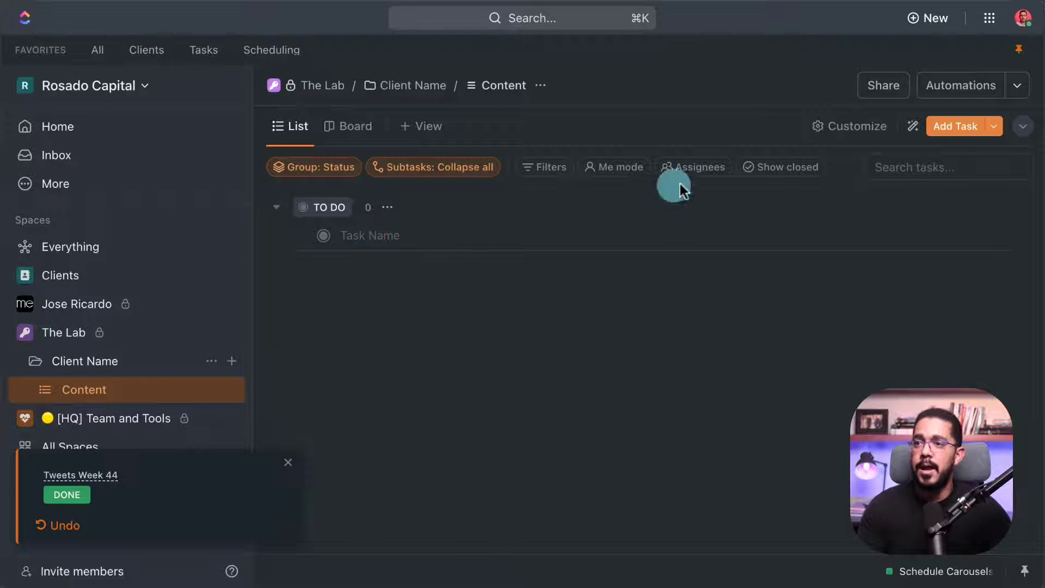
Step: Show closed tasks, keep Status grouping, and add 'To Do task' and 'Doing task' under TO DO
click(770, 175)
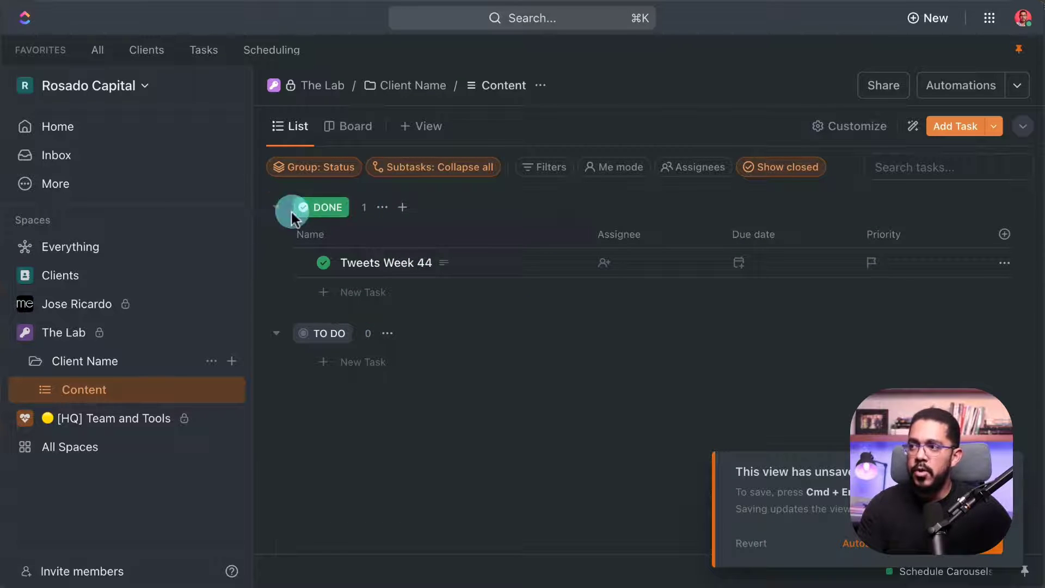
click(327, 169)
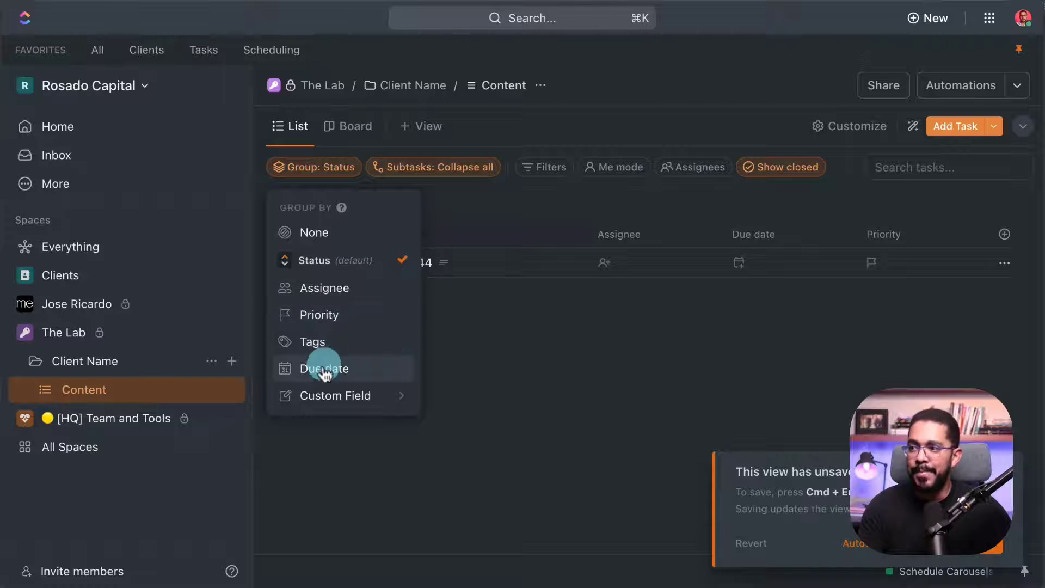
click(443, 227)
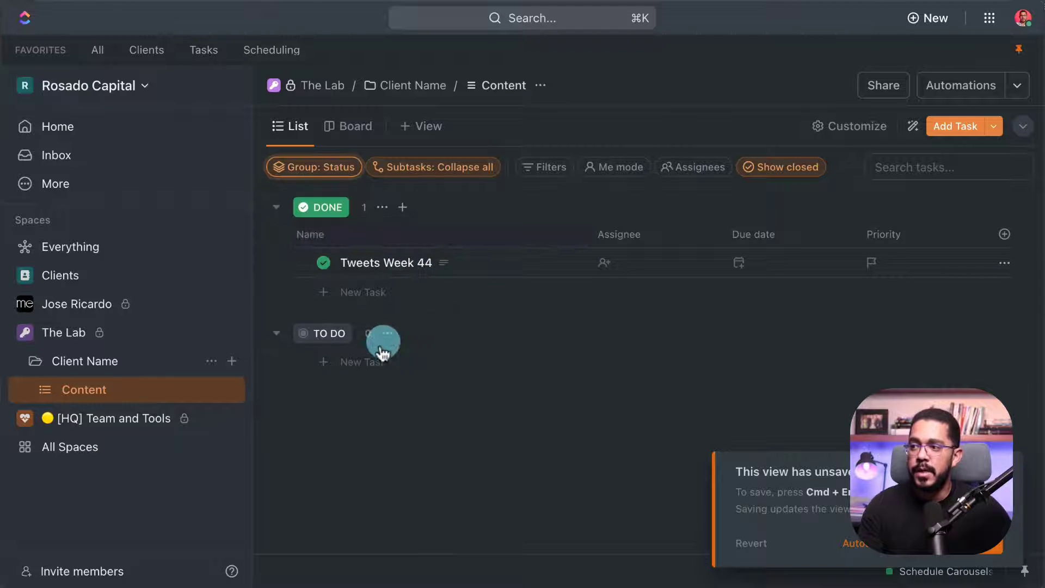
click(362, 363)
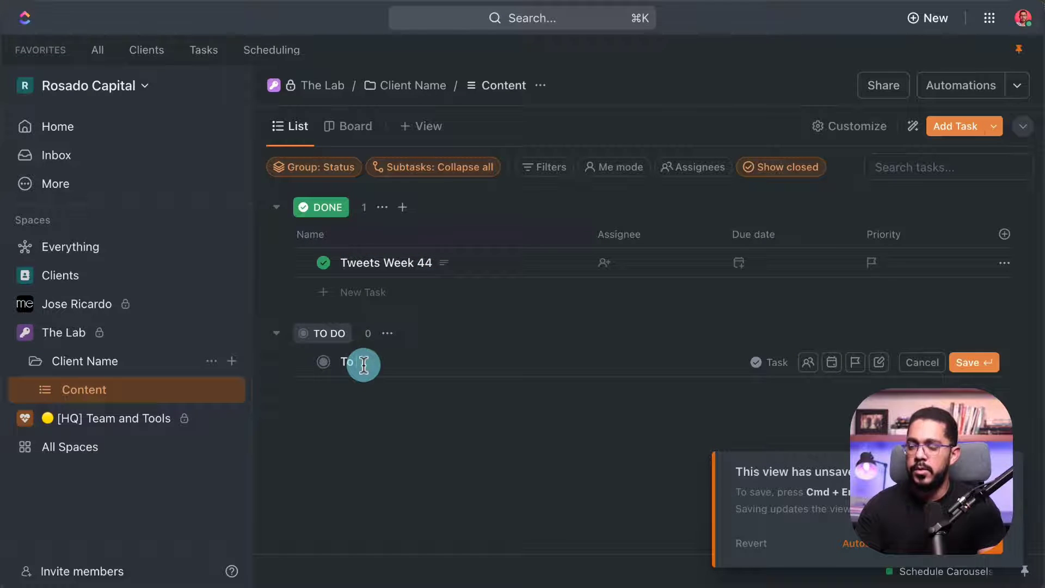
text(To Do task)
key(Return)
text(Doing task)
key(Return)
Step: Add 'Editing Task', 'Client Approval Task', 'Client Approved Task' and 'Schedule Task' under TO DO
text(Editing Task)
key(Return)
text(Client Approval Task)
key(Return)
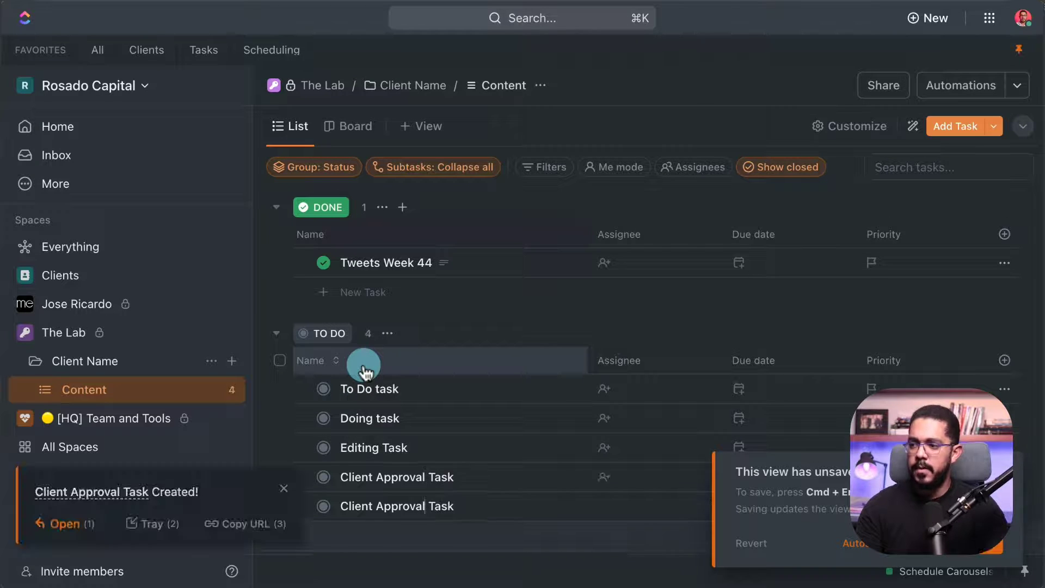
text(d)
key(Return)
text(Schedule Task)
key(Return)
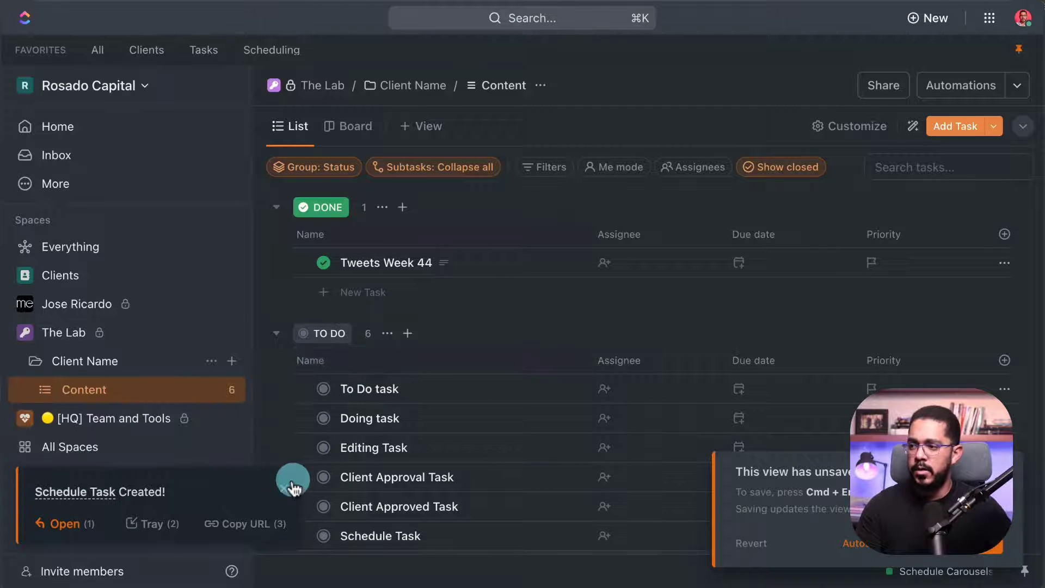
click(283, 488)
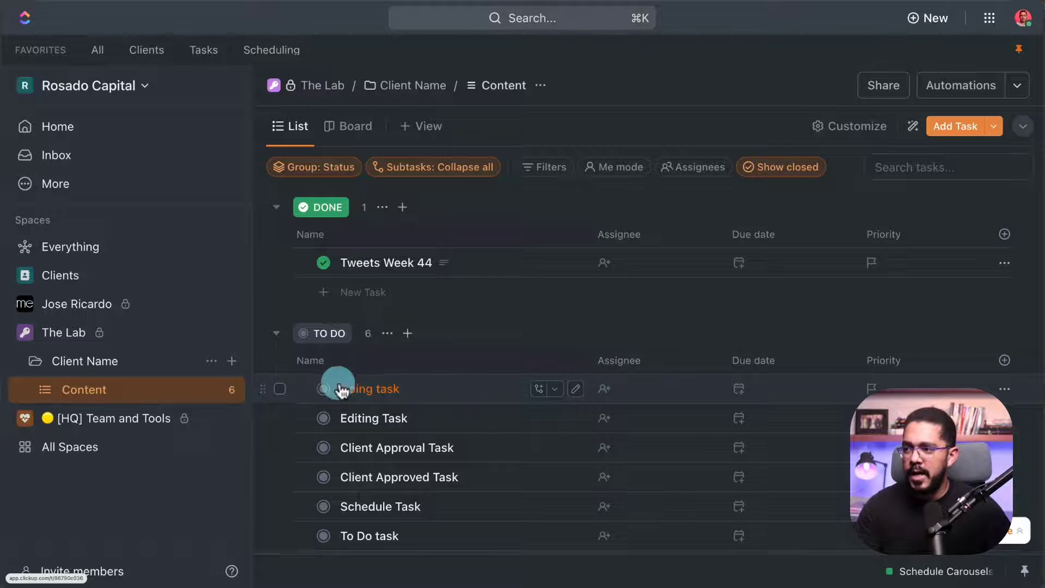
scroll(350, 381, down, 2)
scroll(368, 409, down, 2)
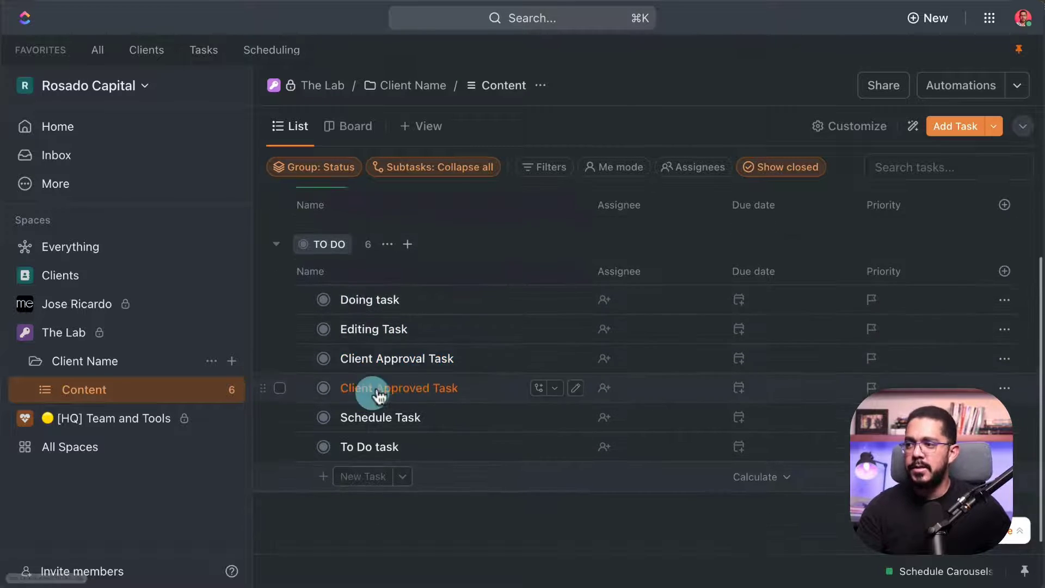
Step: Duplicate Doing task twice, making two copies
right_click(442, 306)
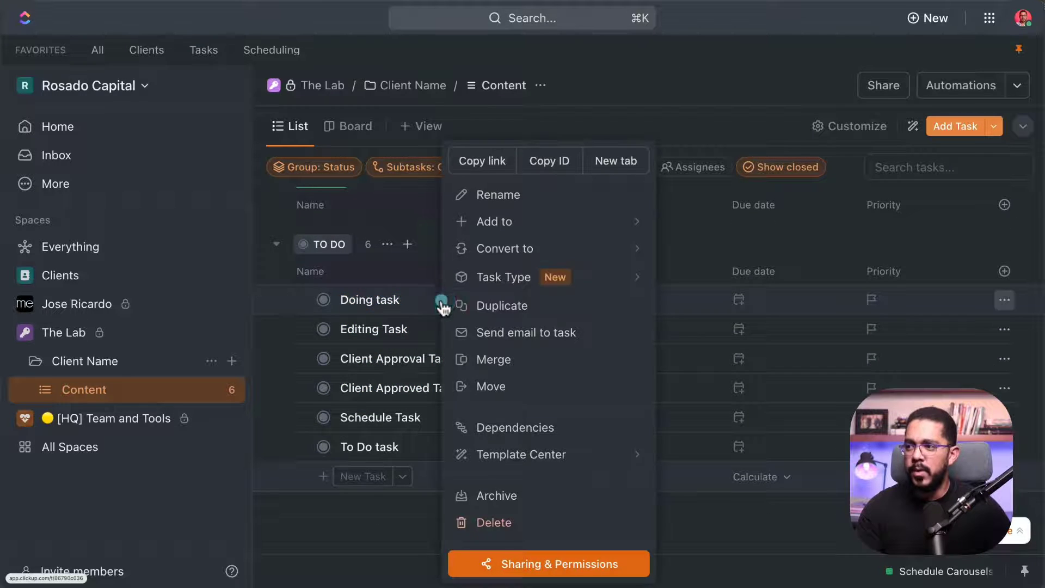
click(479, 306)
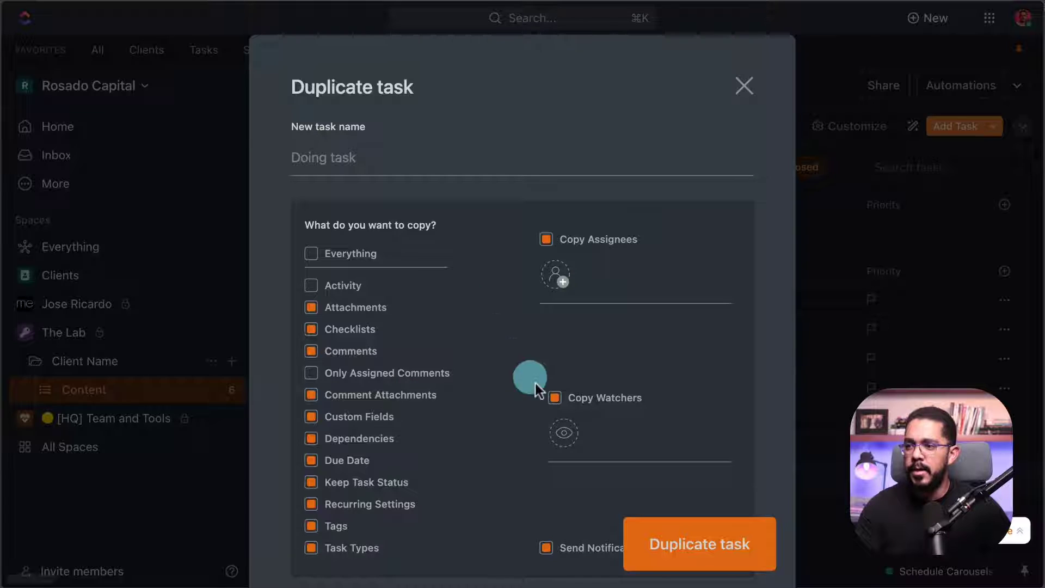
click(681, 544)
right_click(467, 308)
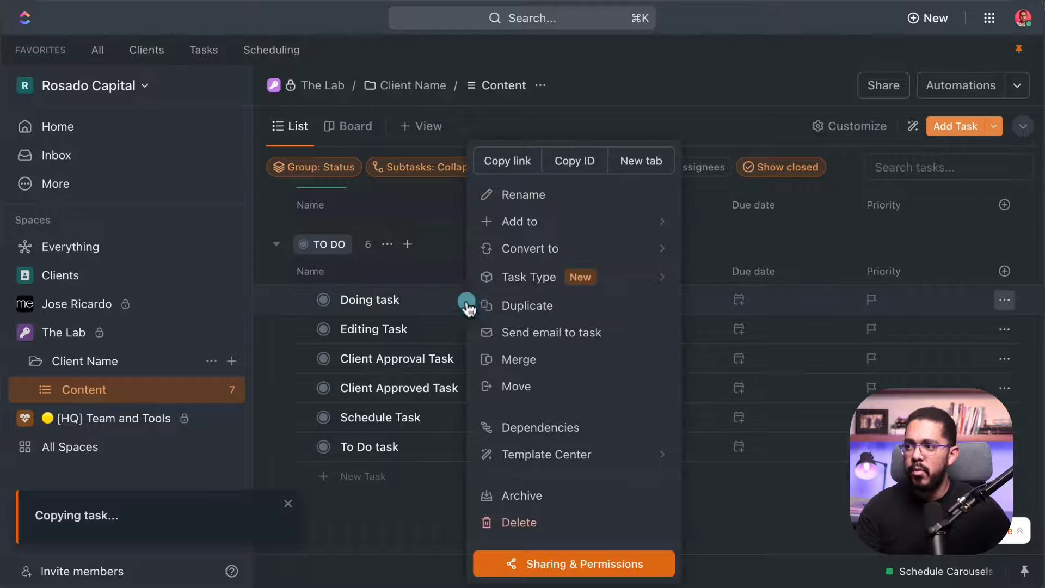
click(520, 305)
click(690, 564)
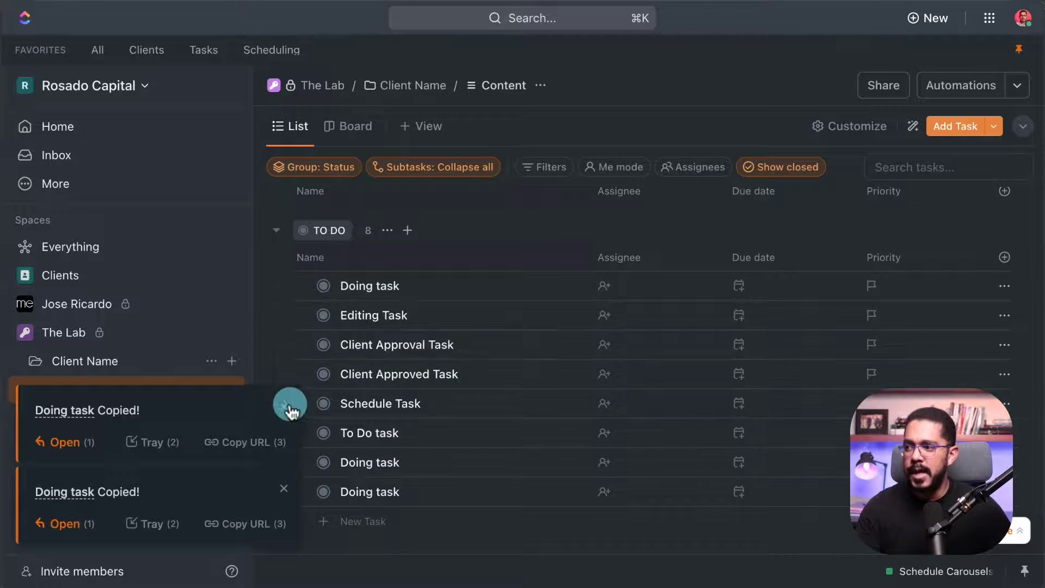
click(288, 409)
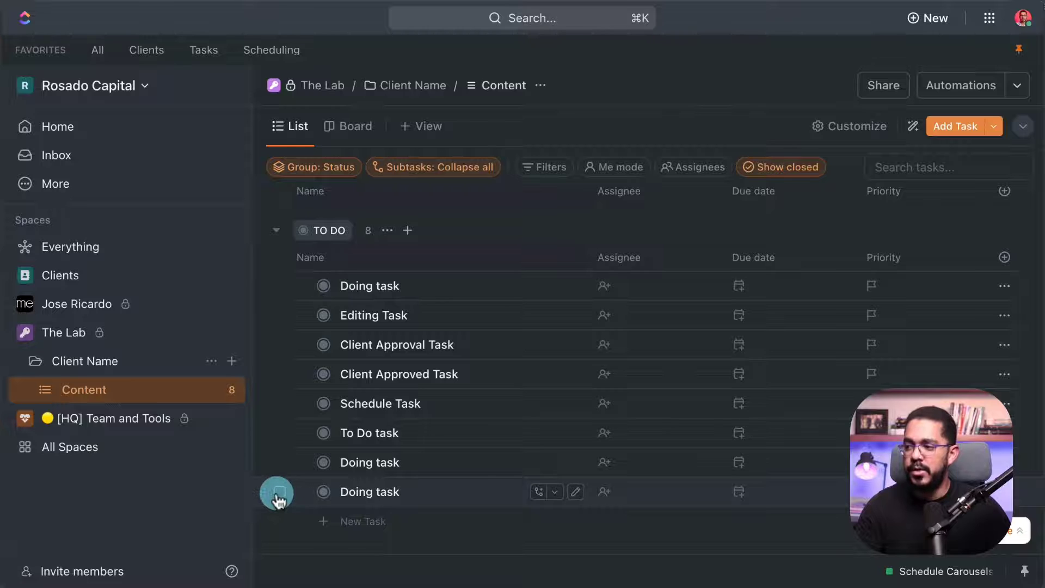
Step: Select all three Doing tasks and set their status to DOING in bulk
click(279, 492)
click(279, 463)
click(279, 286)
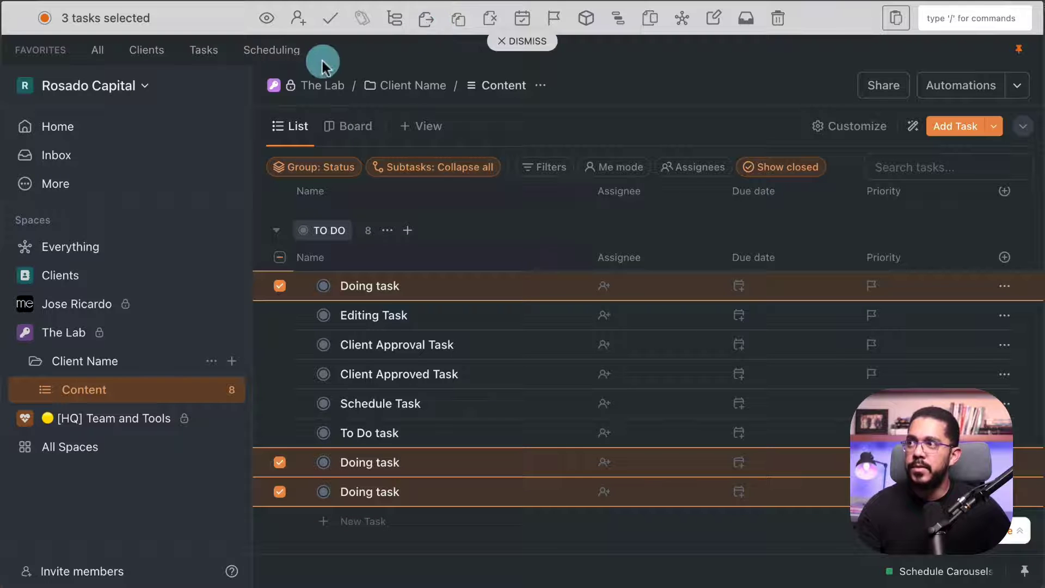
click(331, 19)
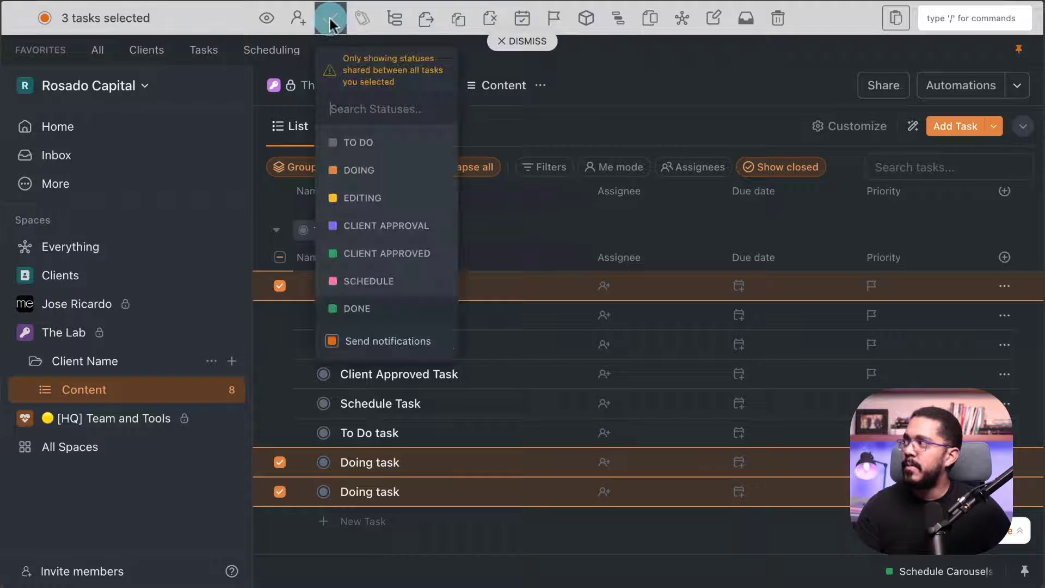
click(355, 170)
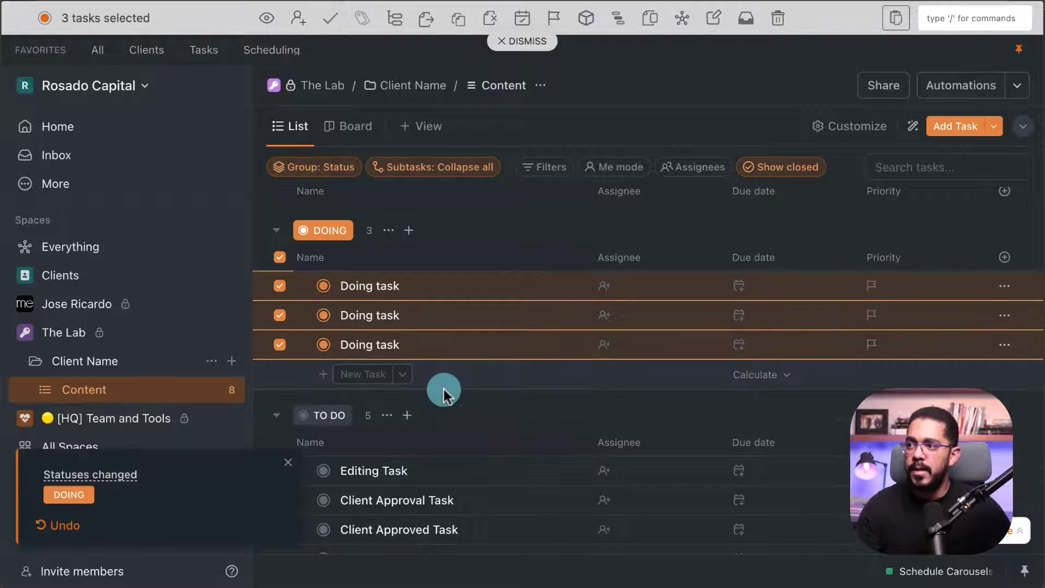
click(280, 315)
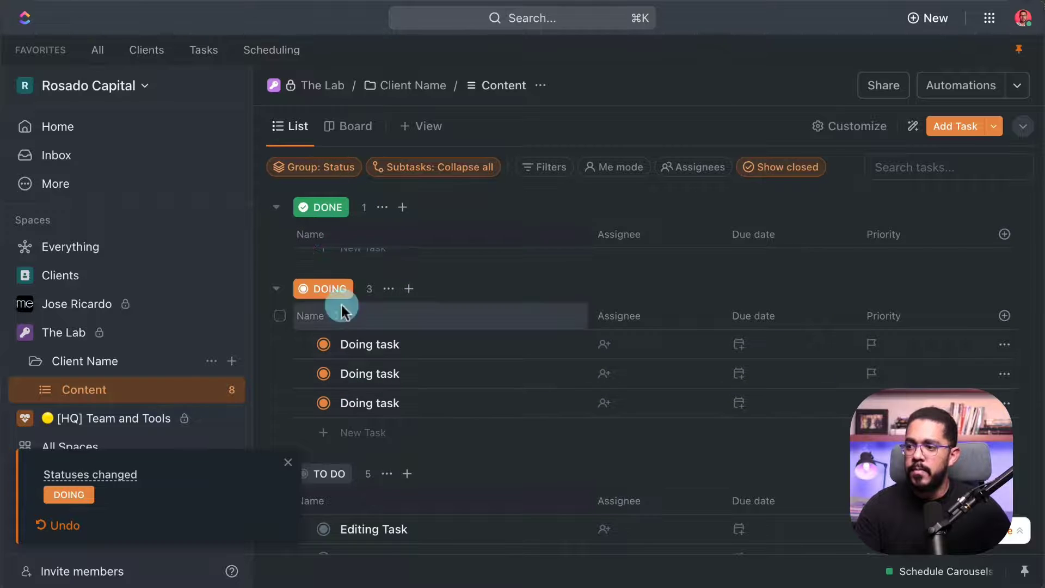
Step: Set Editing, Client Approval, Client Approved and Schedule Tasks to EDITING, CLIENT APPROVAL, CLIENT APPROVED and SCHEDULE
scroll(341, 303, down, 4)
click(324, 325)
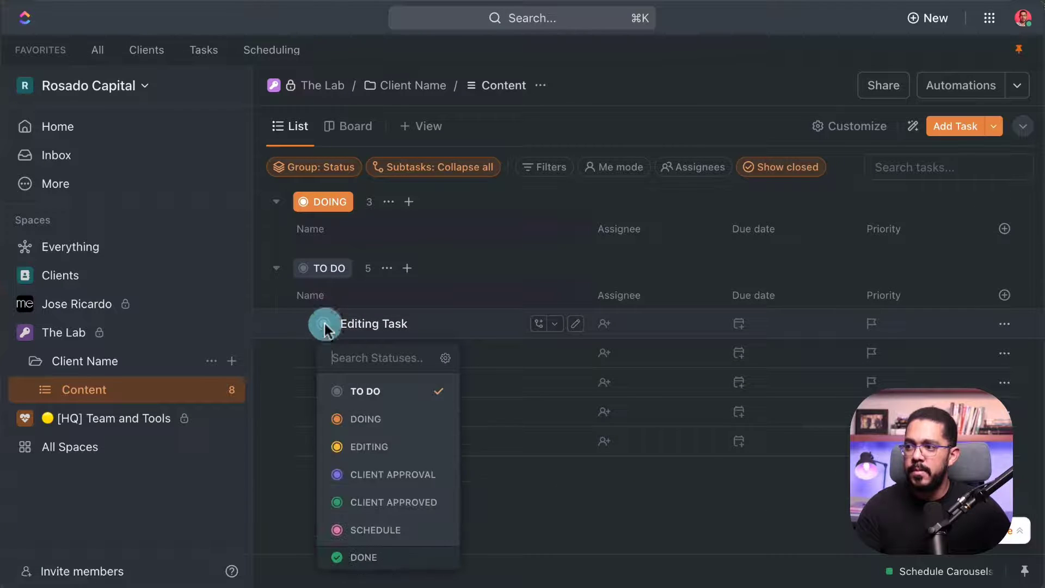
click(370, 443)
click(325, 445)
click(354, 487)
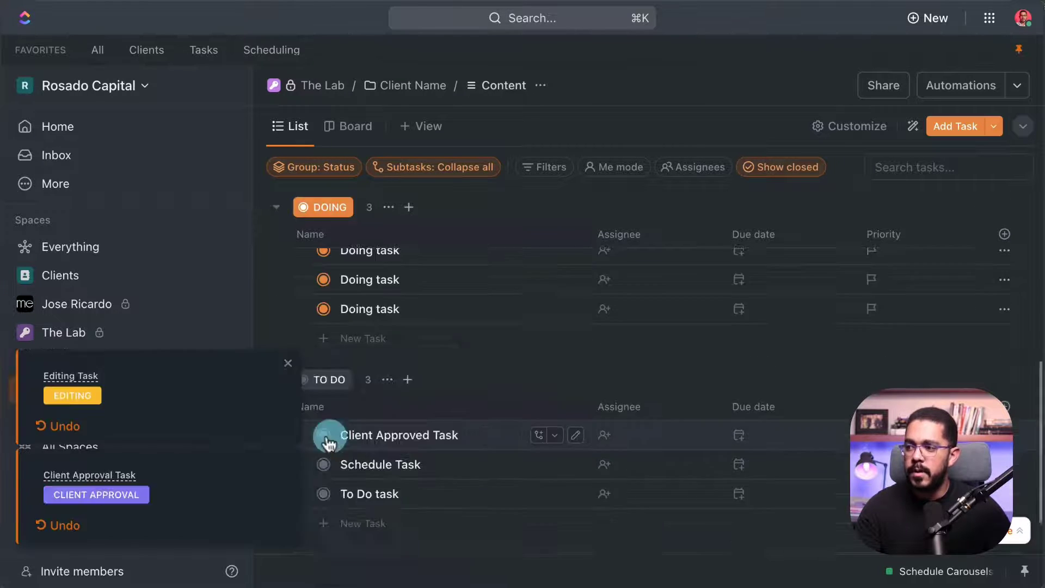
click(325, 436)
click(369, 516)
click(324, 412)
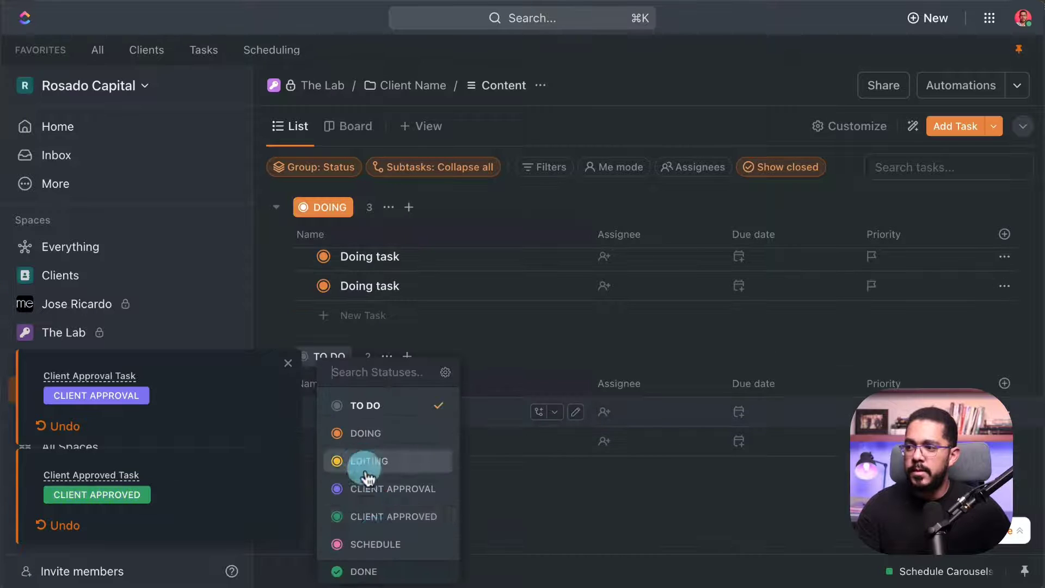
click(373, 543)
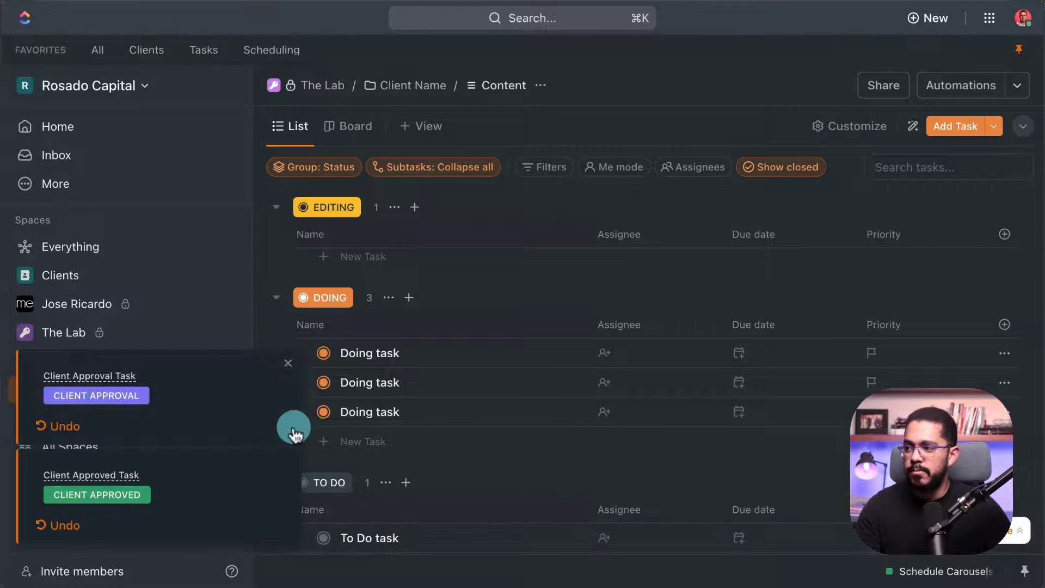
click(287, 364)
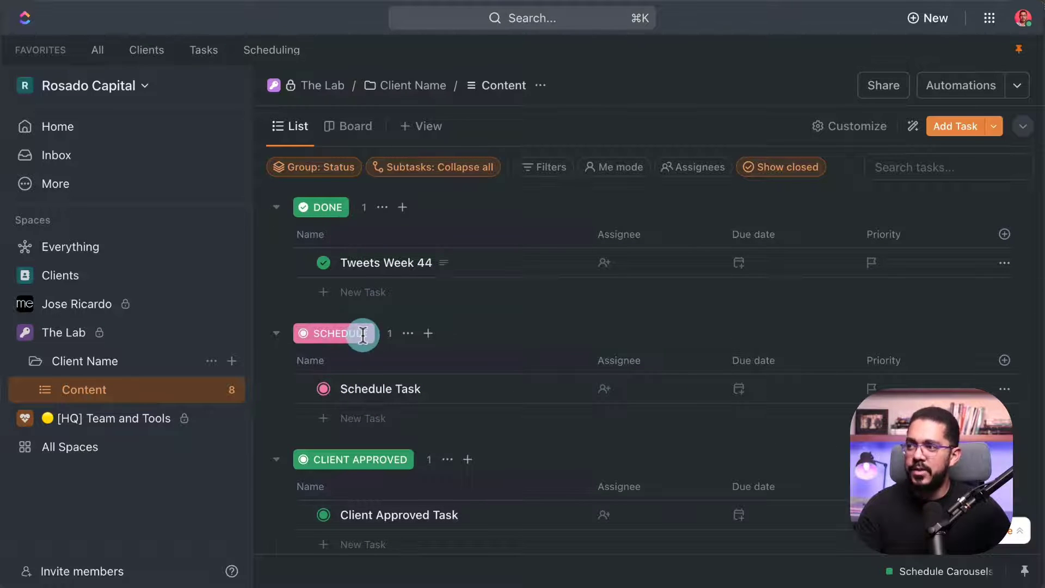
scroll(363, 333, down, 10)
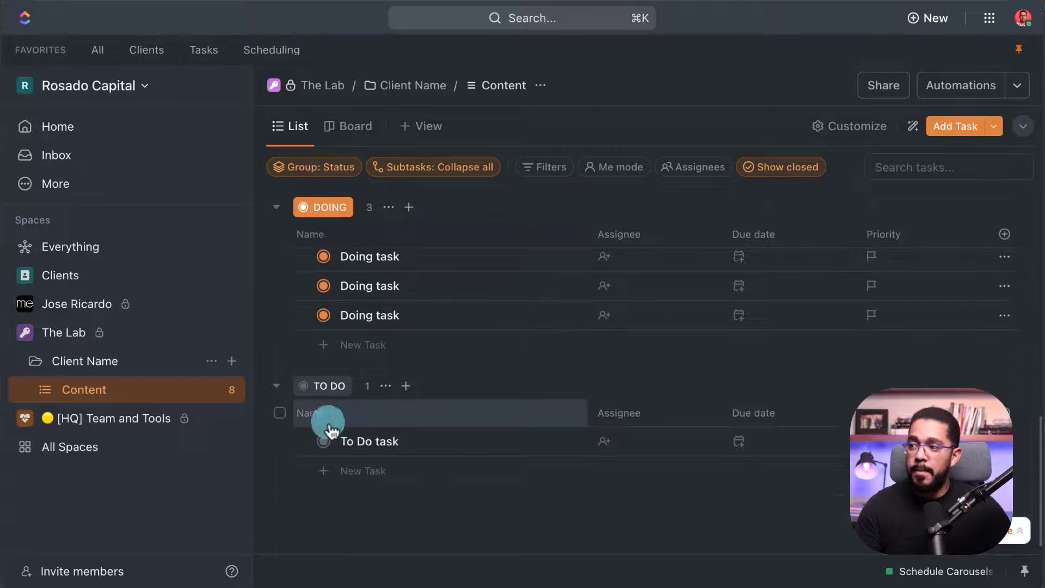
scroll(343, 381, up, 1)
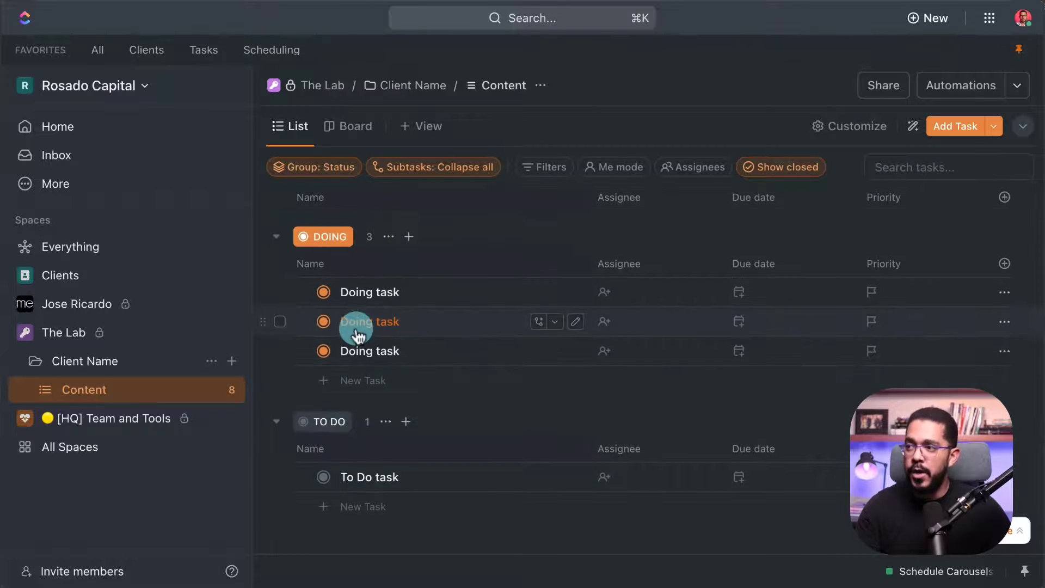
scroll(354, 324, up, 8)
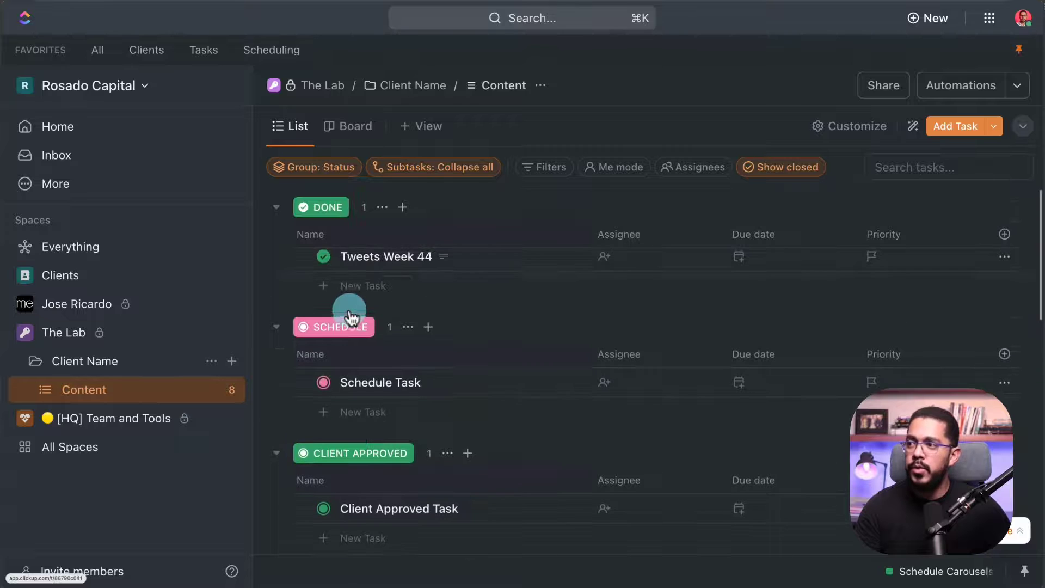
Step: Reverse the status group order so TO DO appears first
click(335, 168)
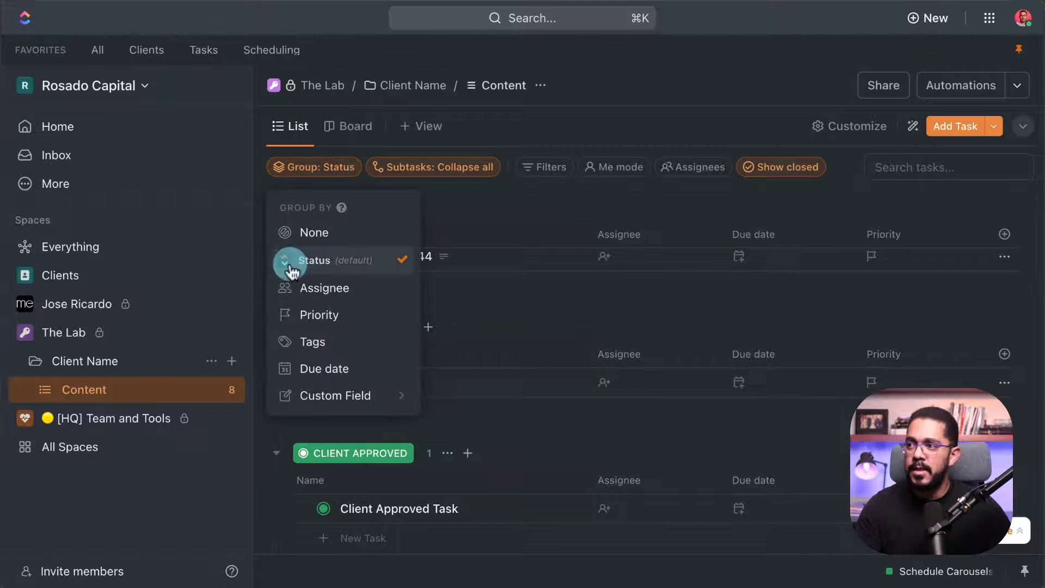
click(318, 262)
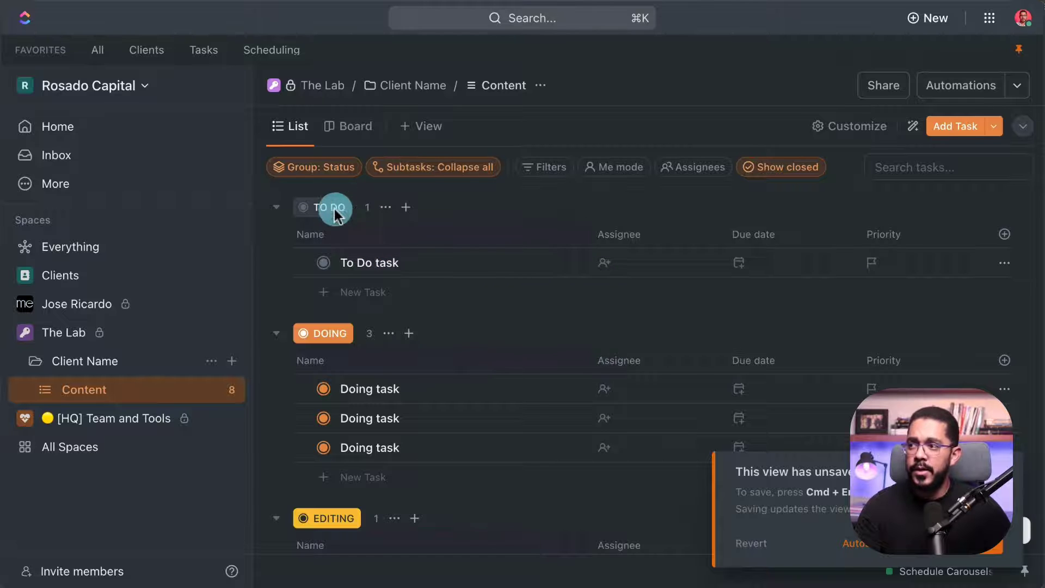
scroll(331, 333, down, 7)
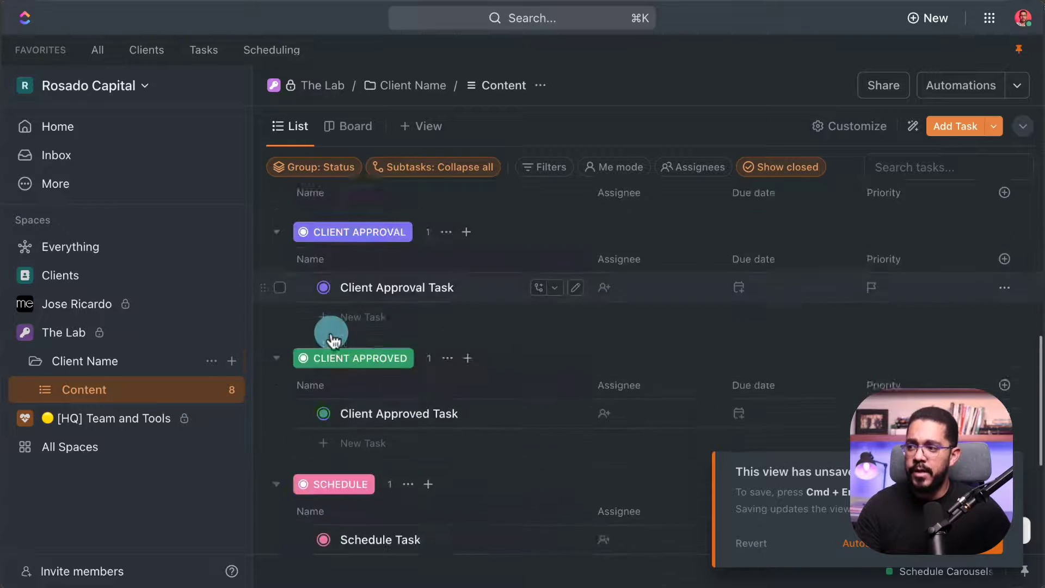
scroll(390, 322, up, 2)
scroll(390, 321, up, 5)
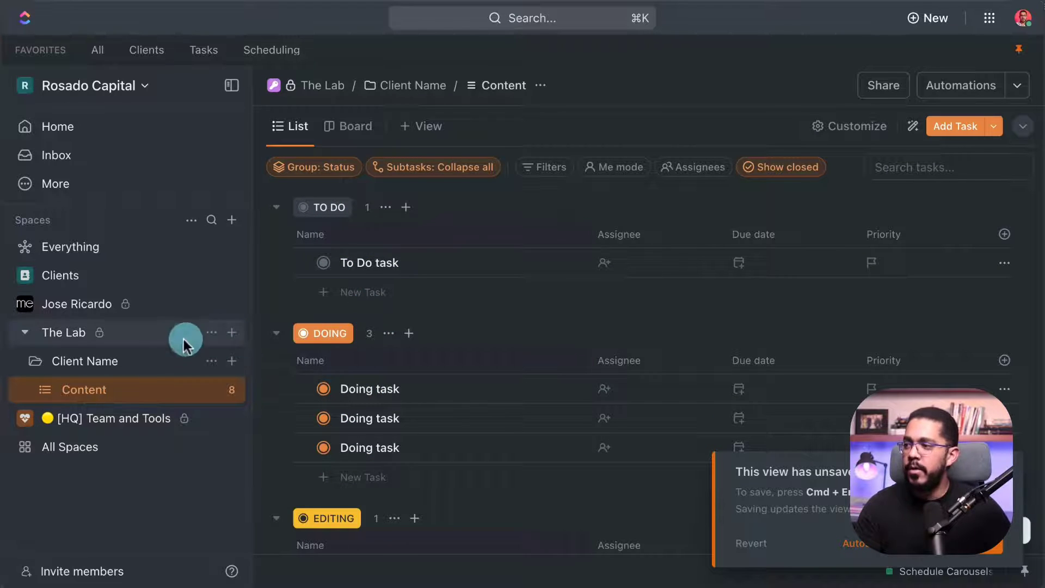
Step: Open the options menu for The Lab space
right_click(161, 334)
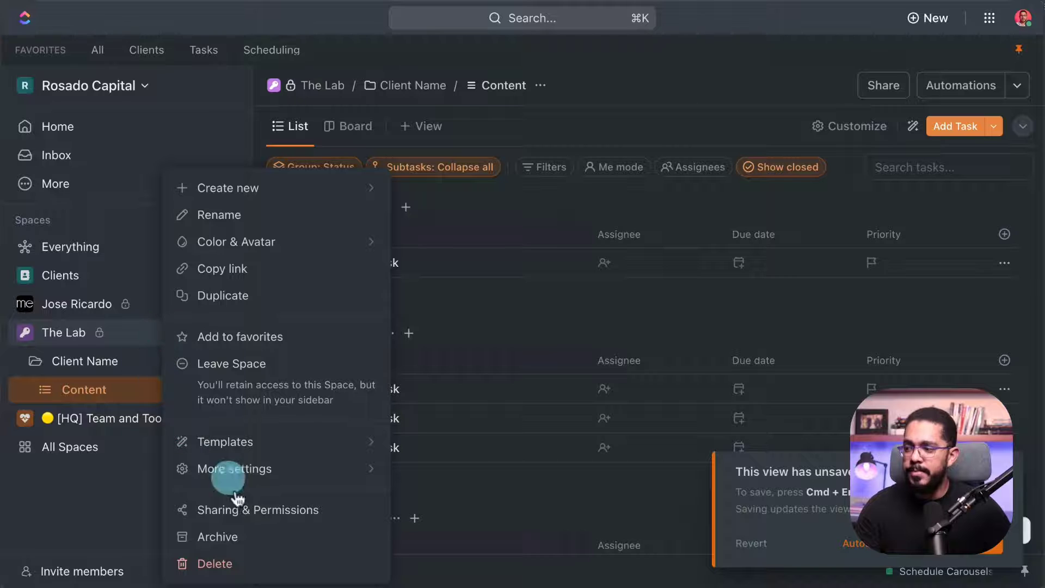
click(502, 319)
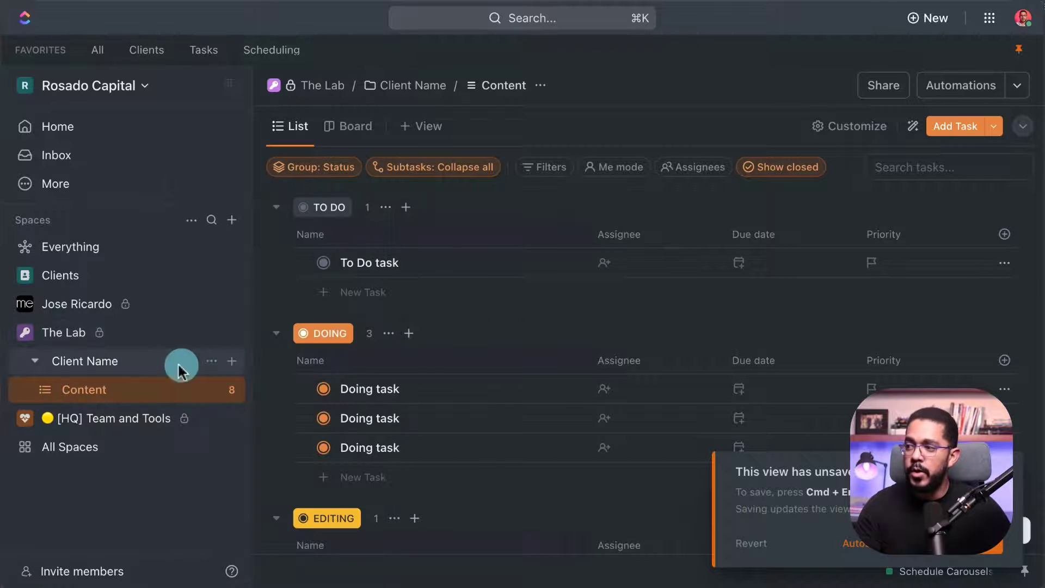
click(231, 393)
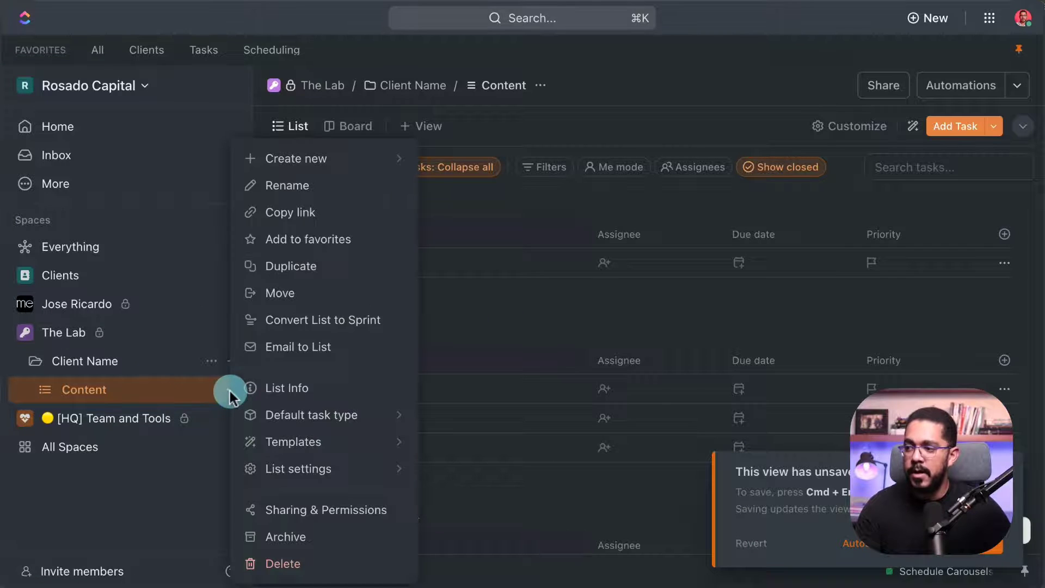
mouse_move(284, 467)
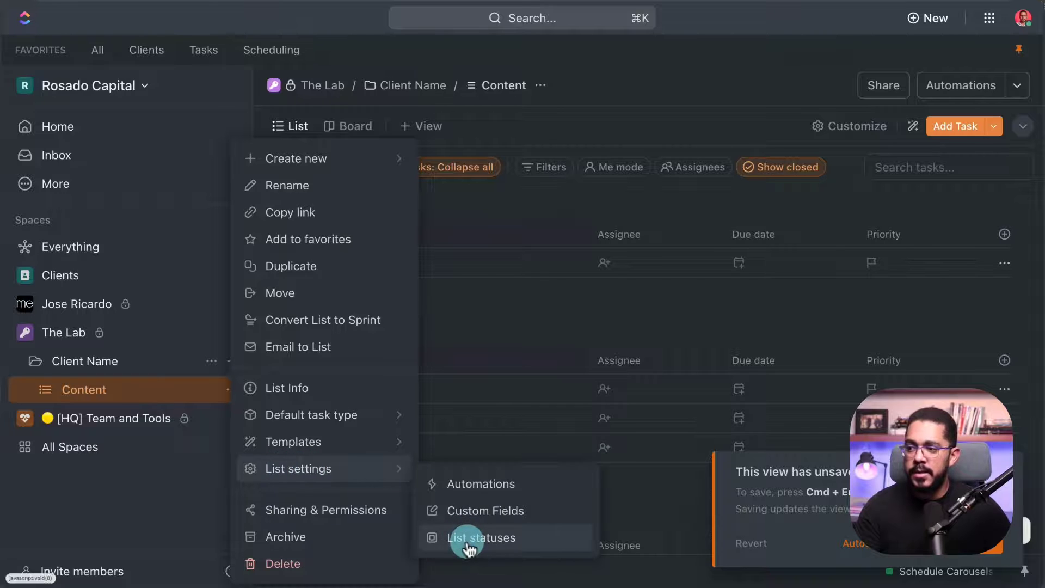
click(177, 333)
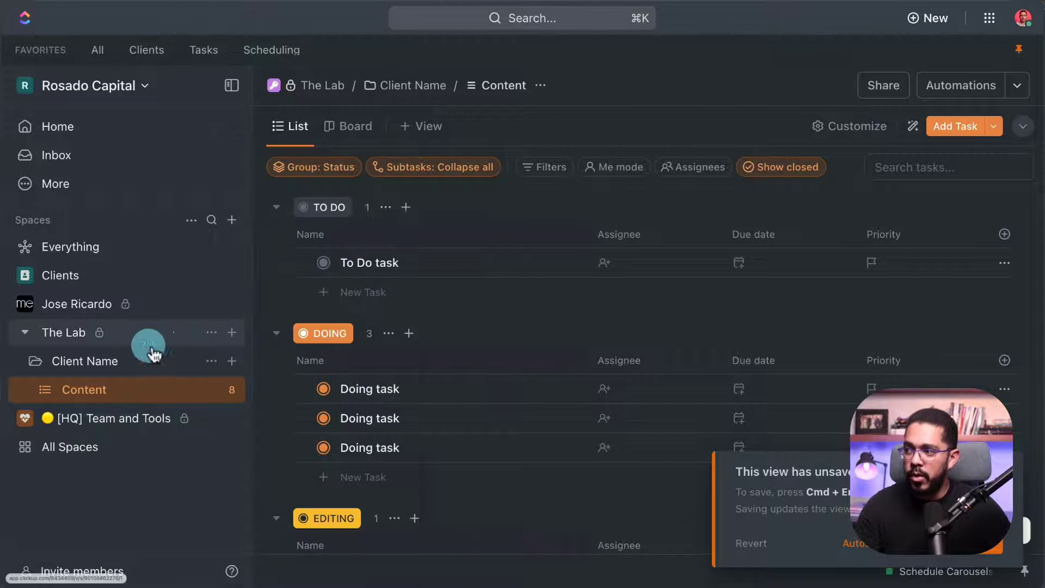
click(210, 334)
Step: Open The Lab's task status settings and delete the CLIENT APPROVAL and CLIENT APPROVED statuses
mouse_move(305, 469)
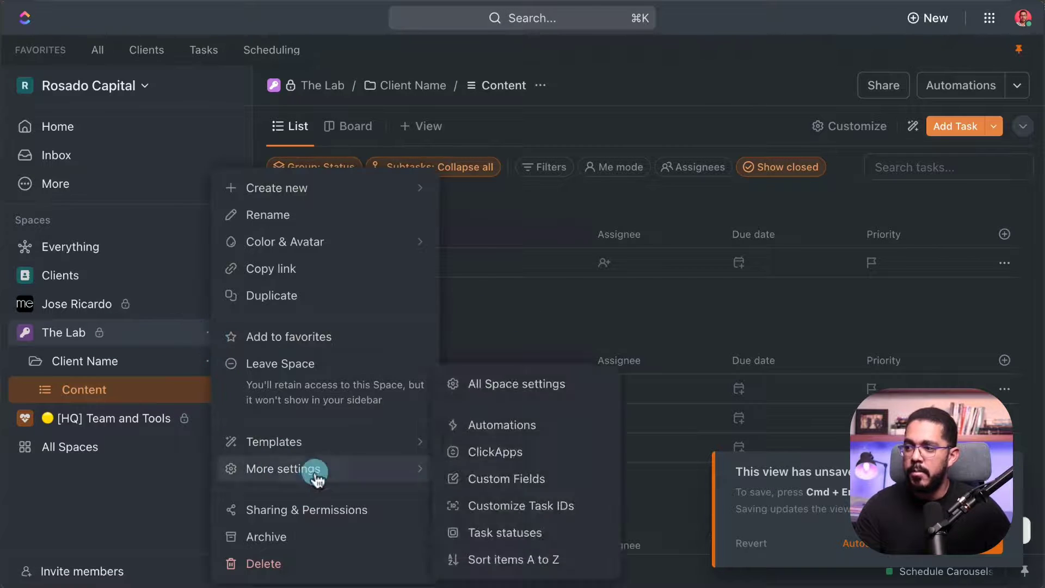
click(487, 532)
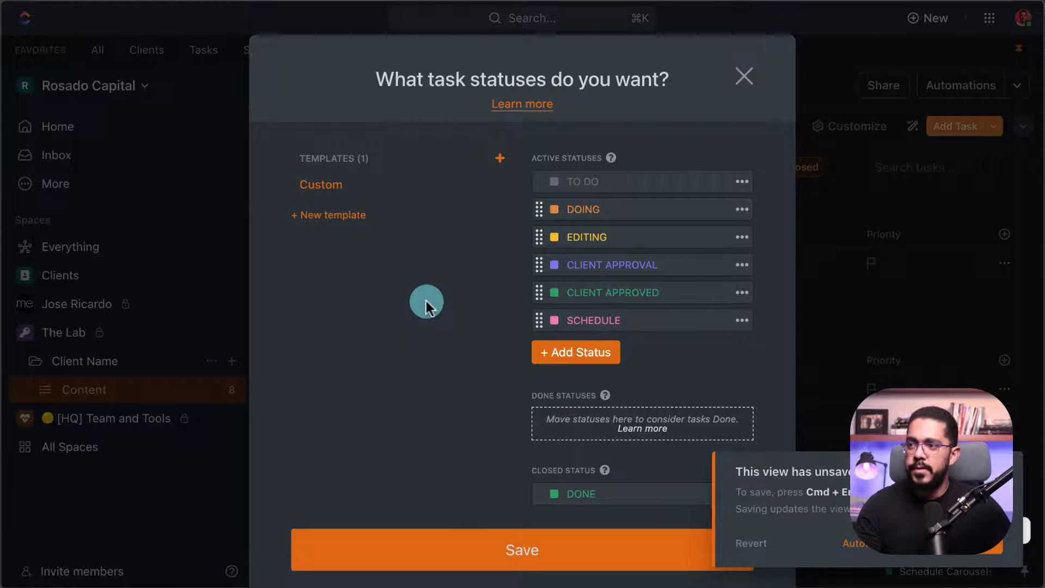
click(593, 353)
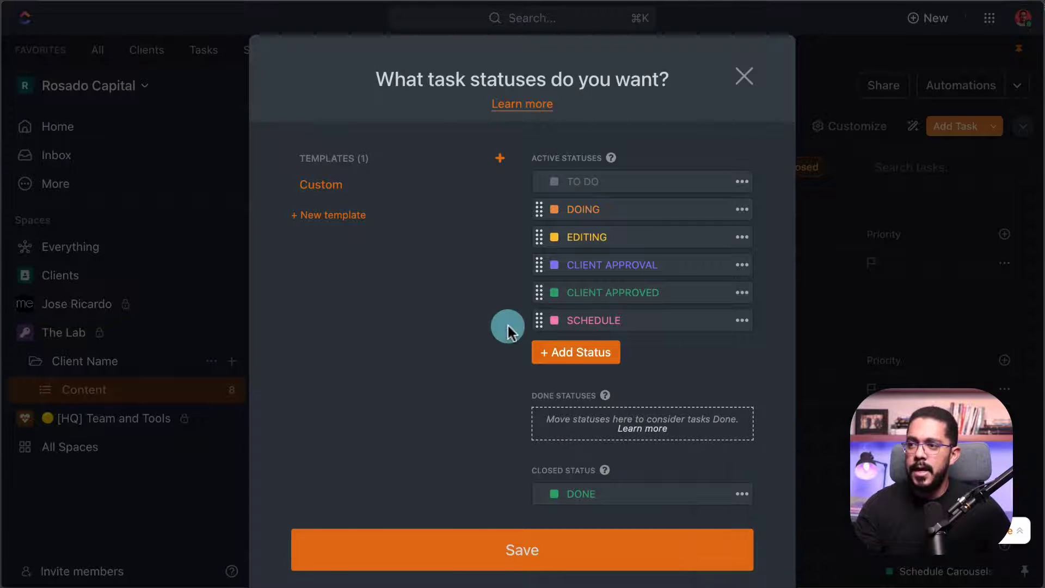
click(744, 266)
click(770, 360)
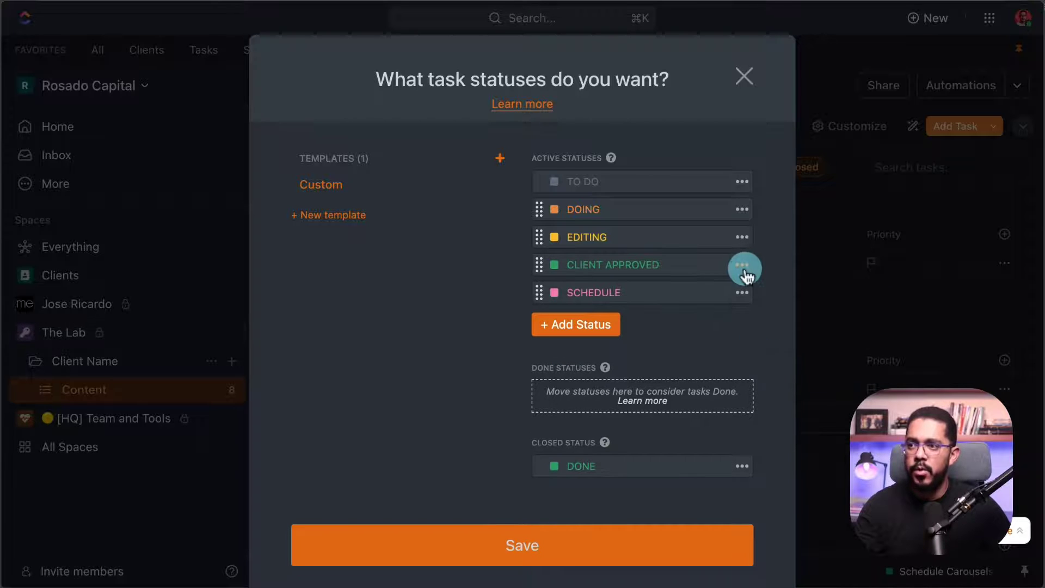
click(744, 267)
click(775, 362)
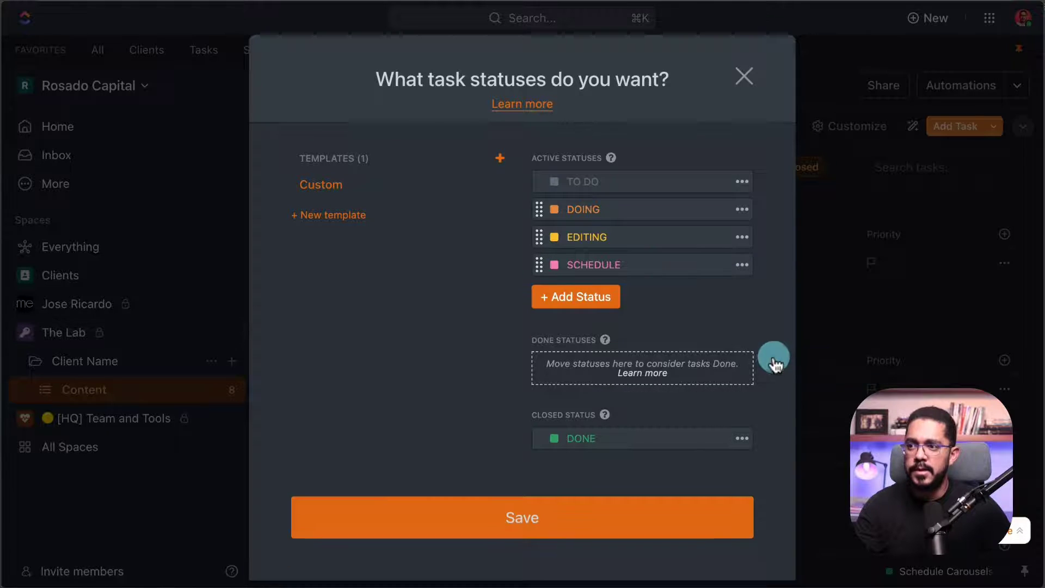
Step: Add a blue REVISE status between EDITING and SCHEDULE and save the statuses
click(587, 305)
text(R)
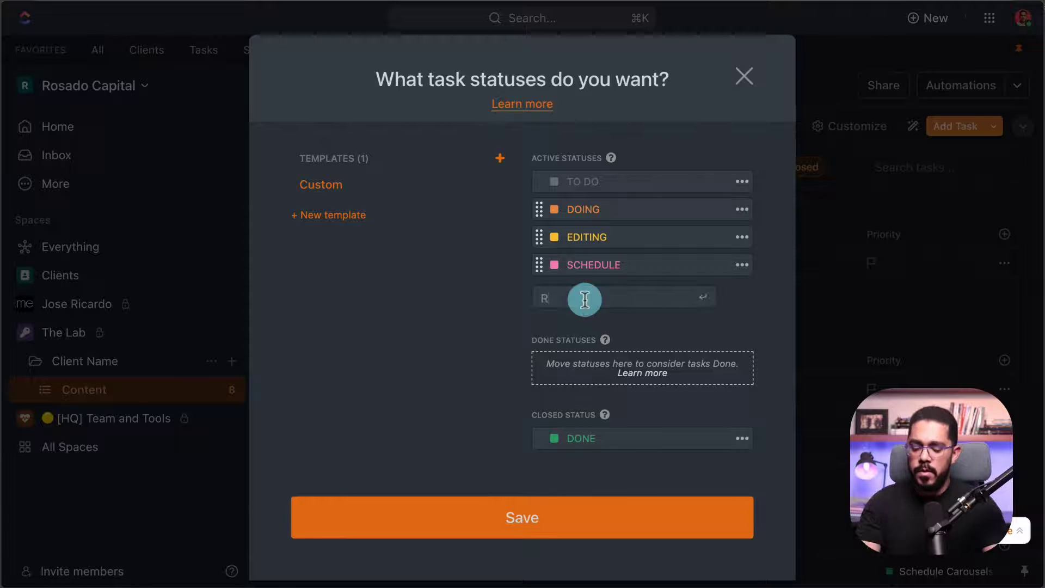
text(EVISE)
key(Return)
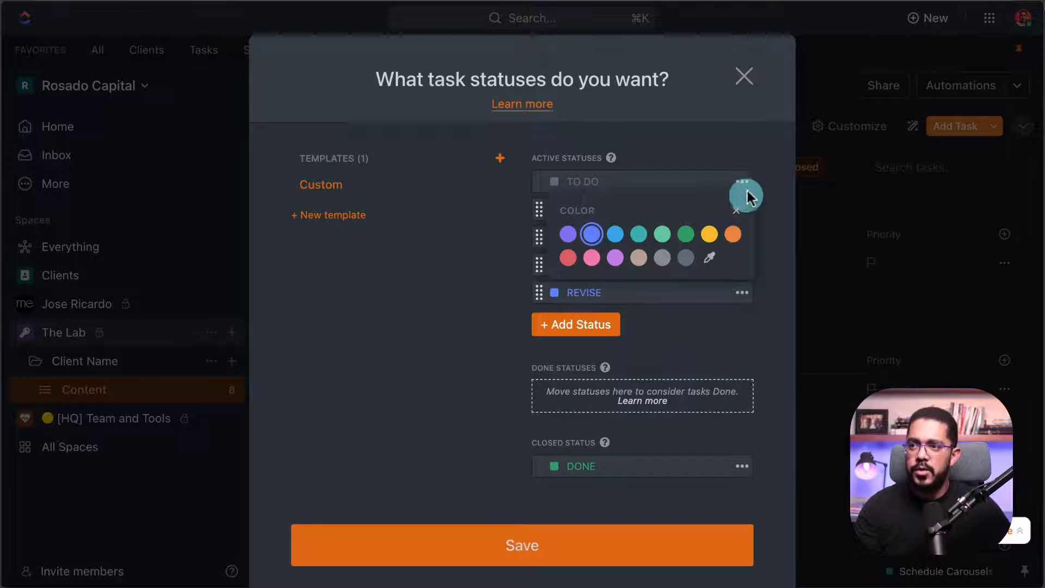
click(736, 212)
click(704, 334)
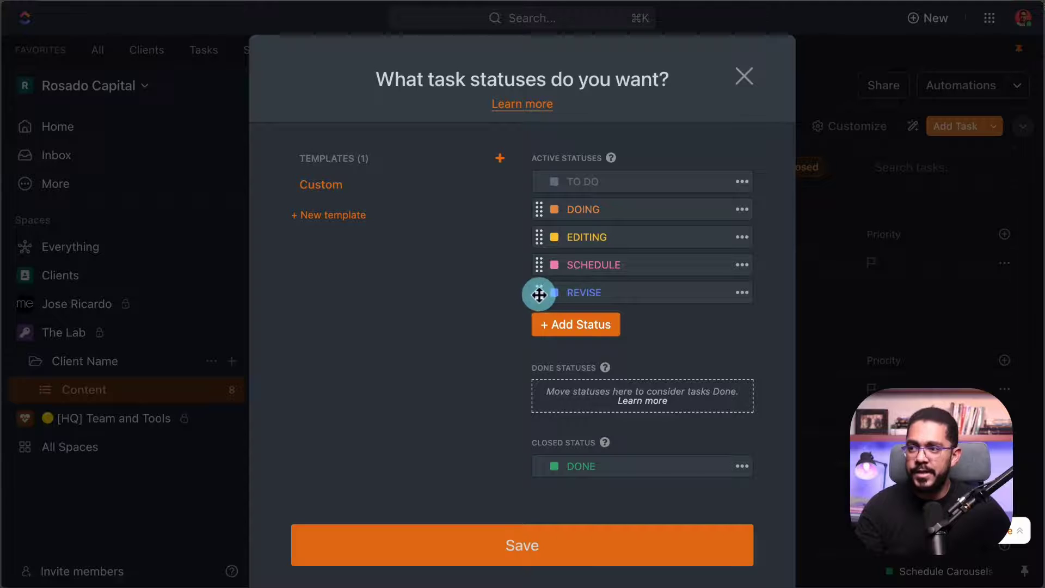
drag(538, 293, 534, 264)
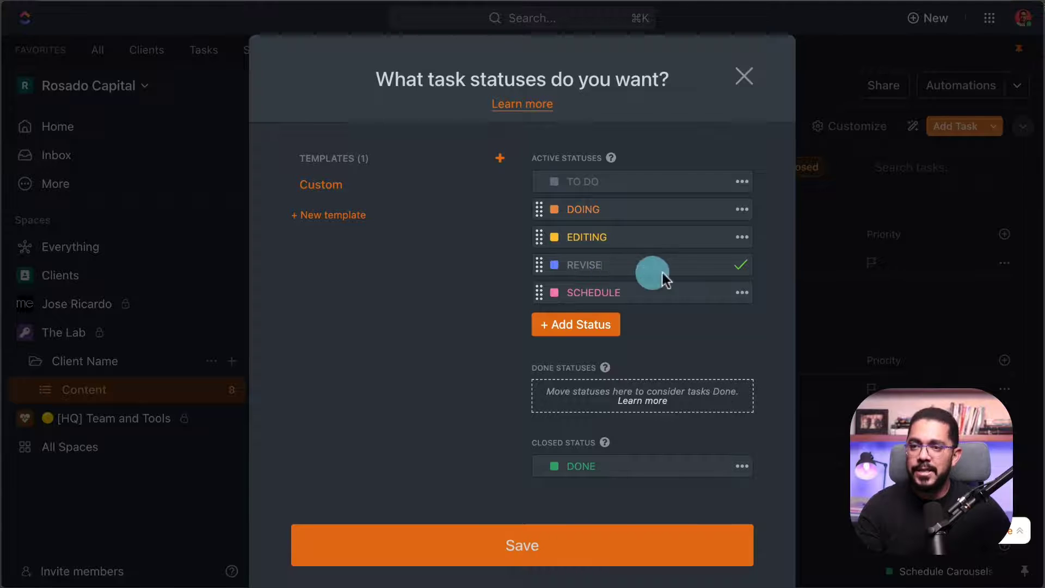
click(739, 268)
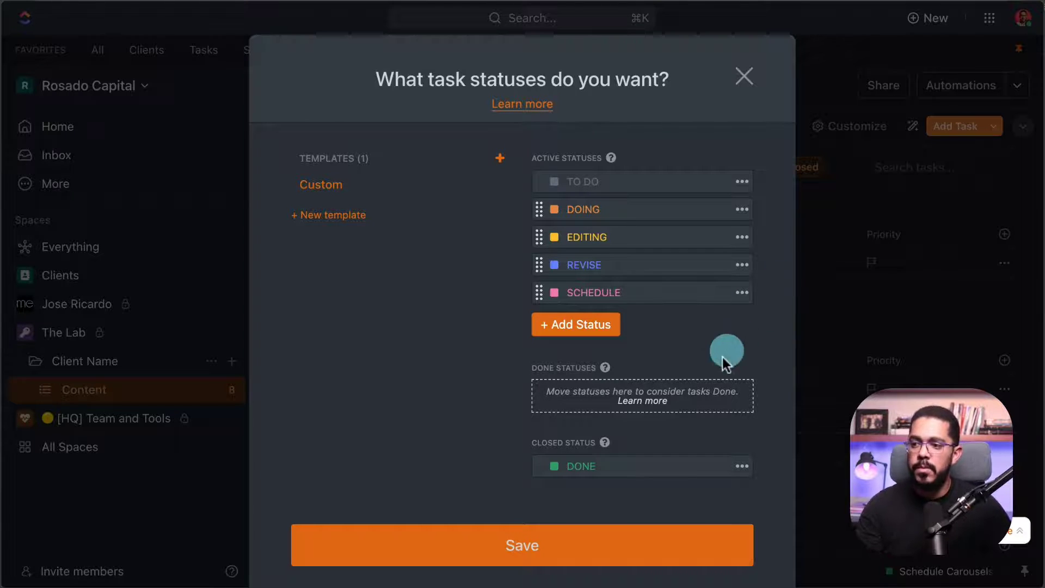
click(521, 552)
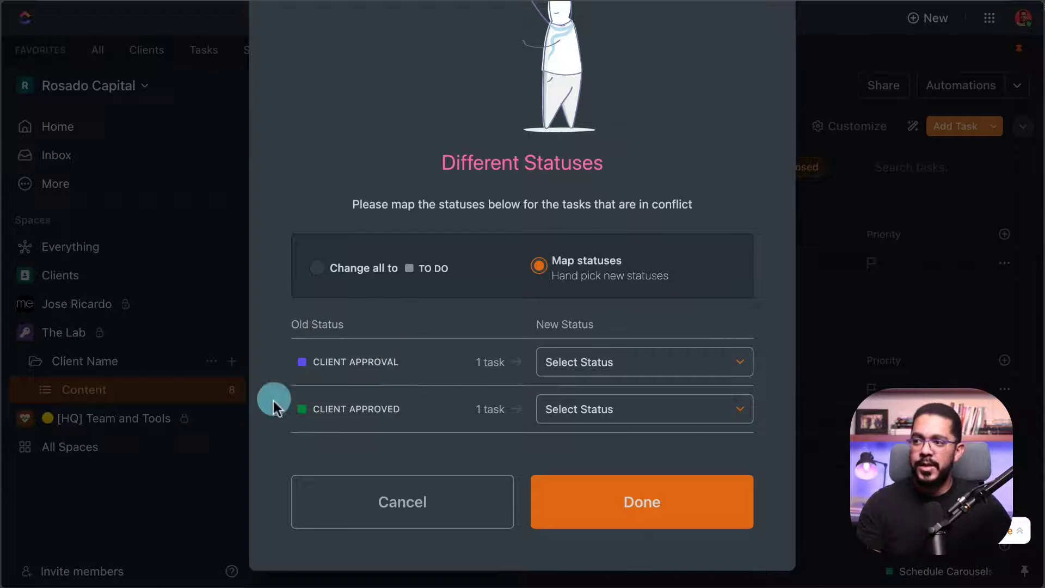
Step: Map both CLIENT APPROVAL and CLIENT APPROVED tasks to REVISE and confirm
click(601, 361)
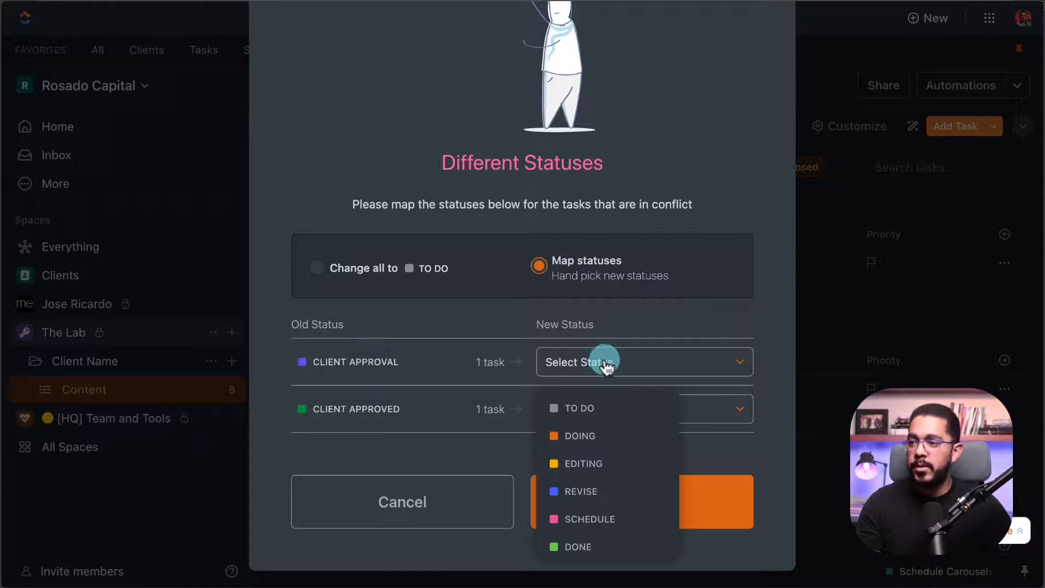
click(587, 492)
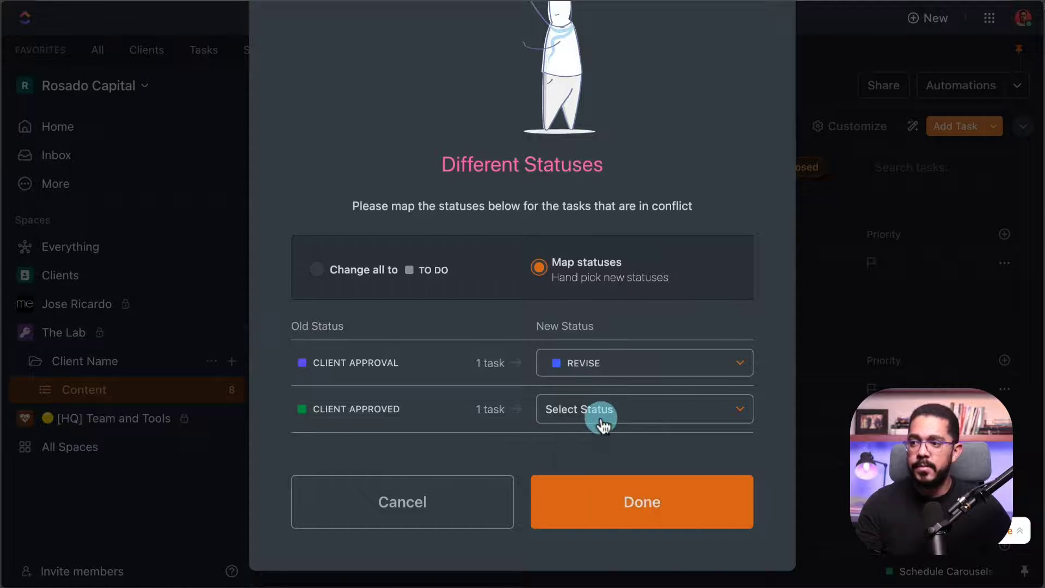
click(601, 419)
click(588, 516)
click(625, 507)
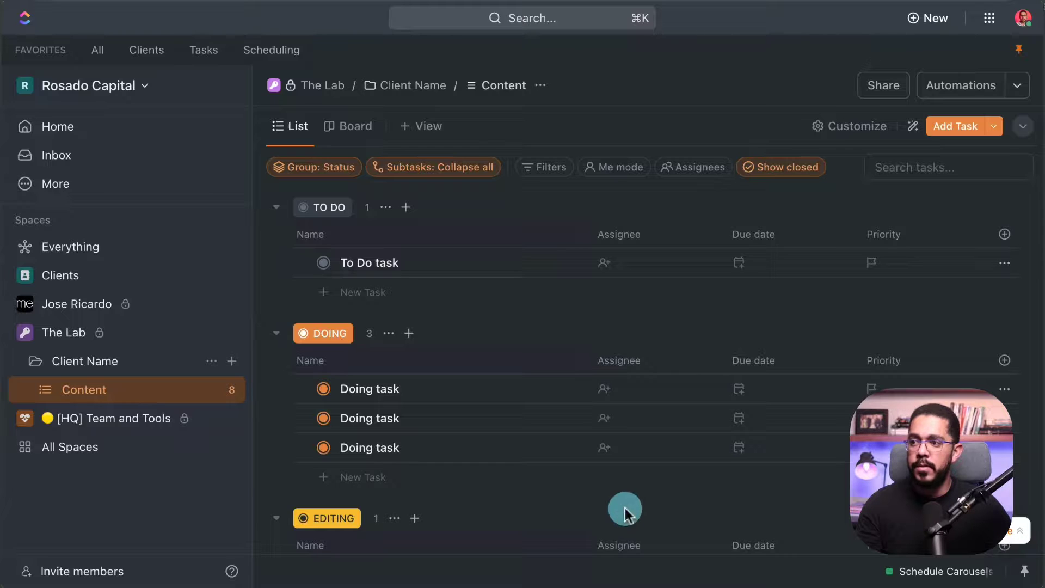
scroll(583, 356, down, 3)
scroll(583, 356, down, 3)
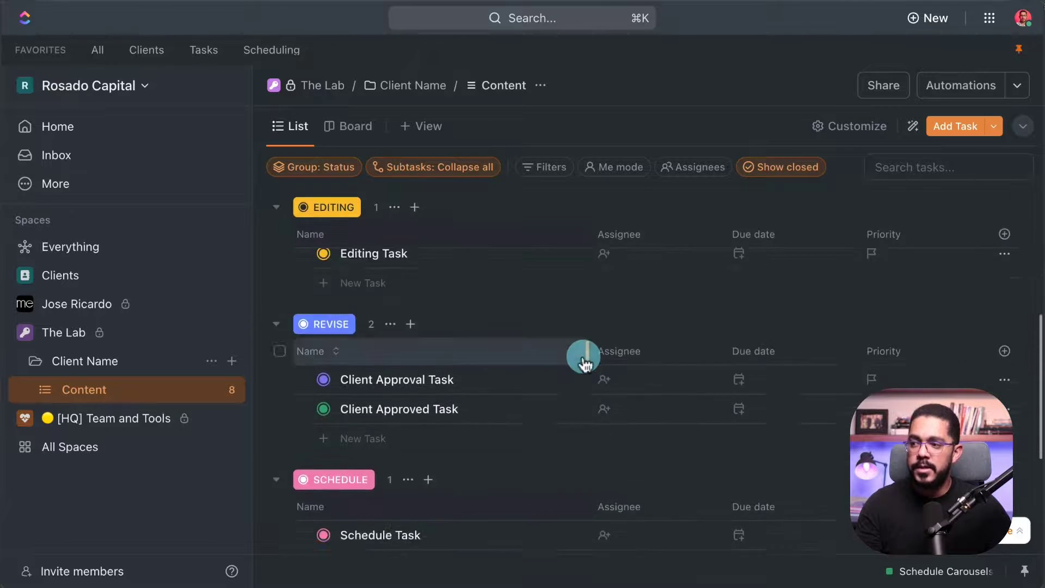
scroll(457, 313, up, 1)
scroll(395, 353, down, 1)
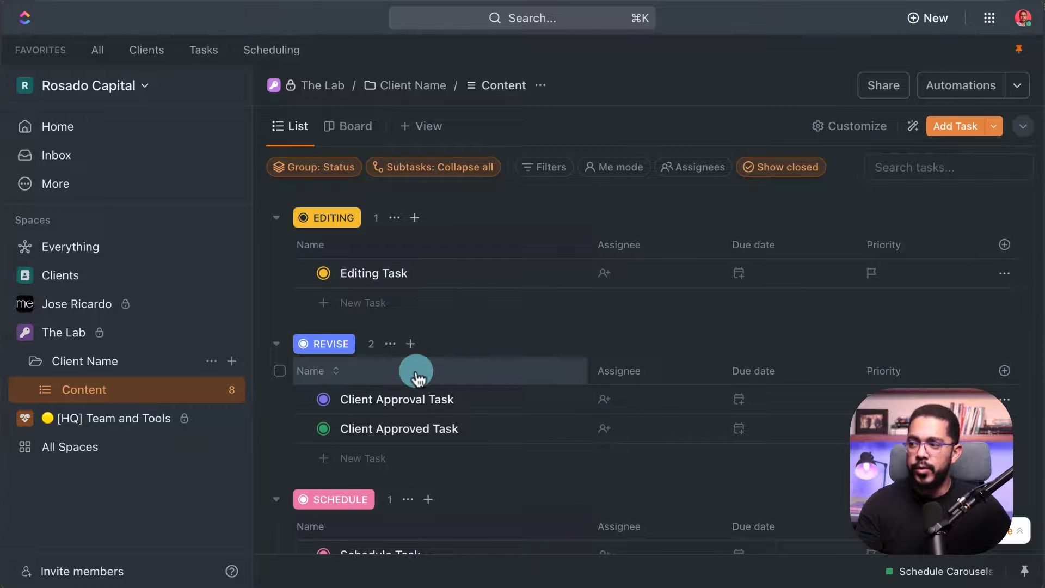
scroll(417, 376, down, 1)
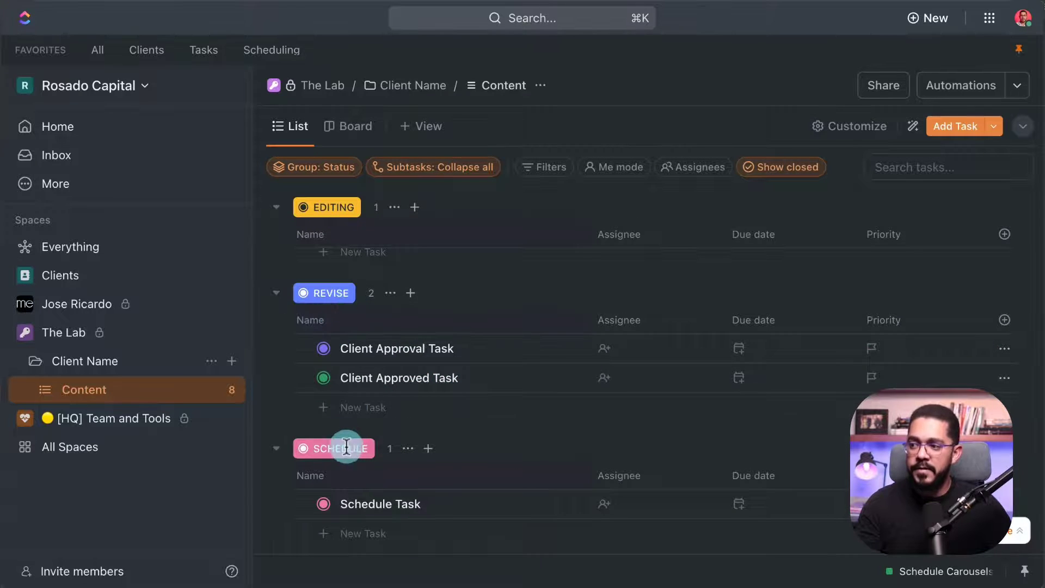
click(211, 333)
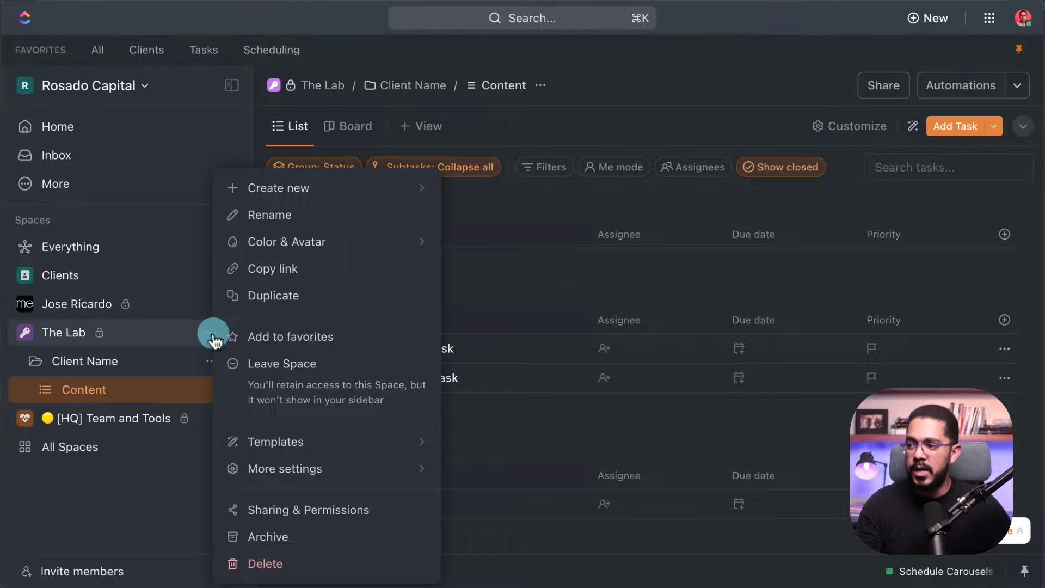
mouse_move(283, 468)
click(454, 532)
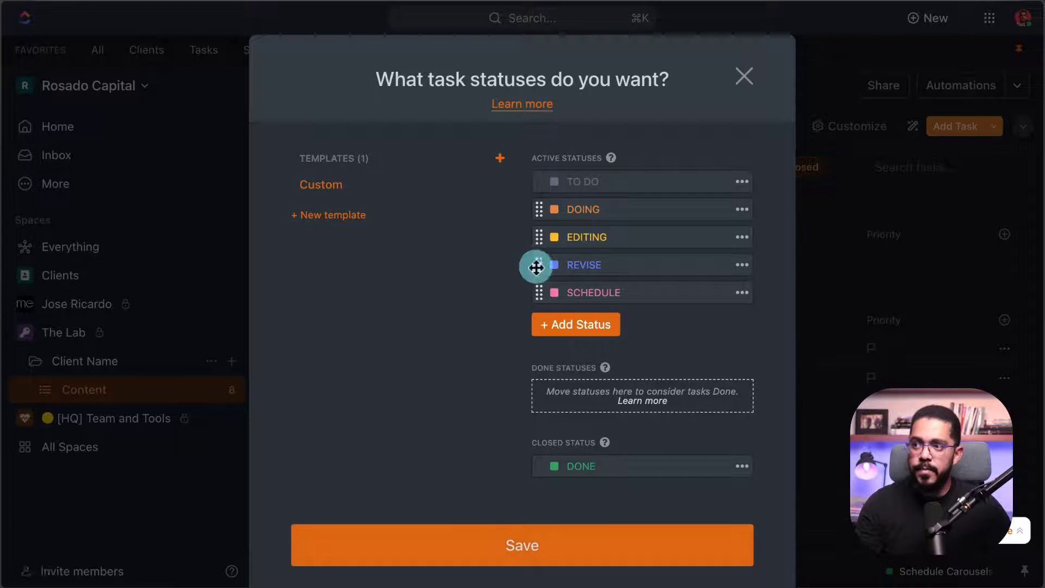
drag(538, 264, 538, 303)
click(526, 535)
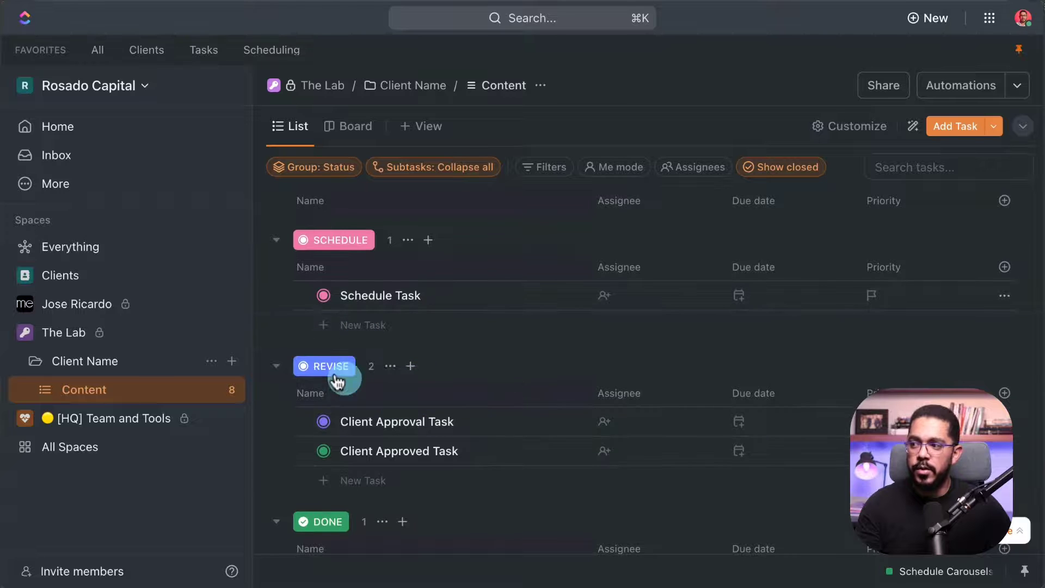
click(212, 332)
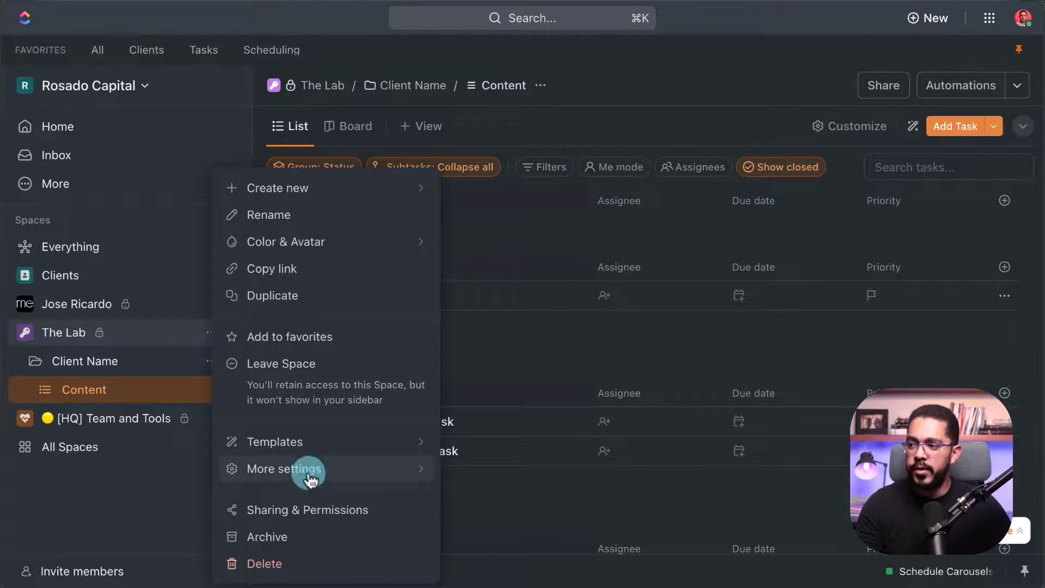
mouse_move(303, 473)
click(455, 532)
drag(540, 259, 539, 270)
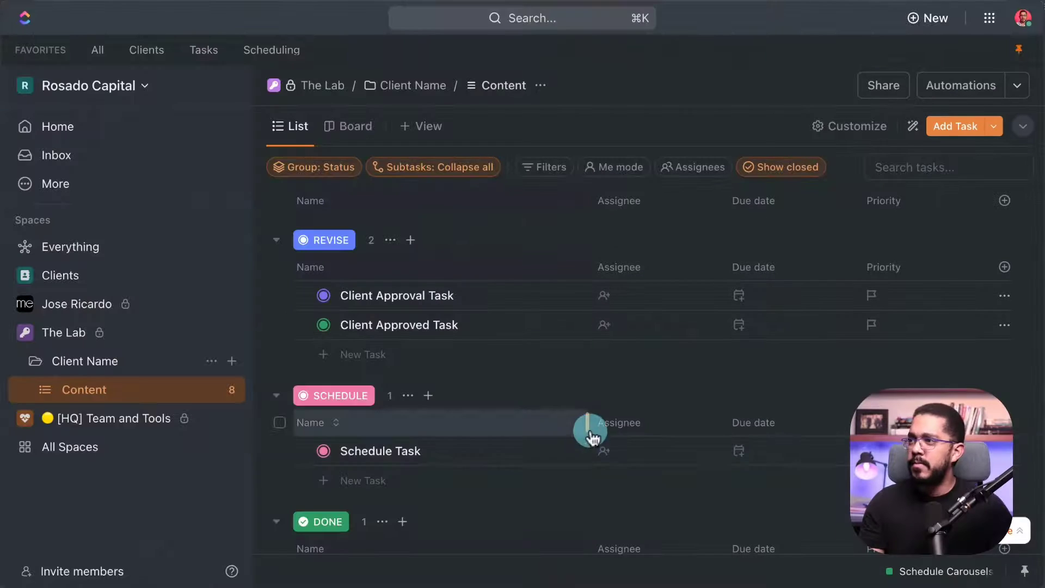
Step: Switch the Content list to Board view and collapse the sidebar
click(344, 129)
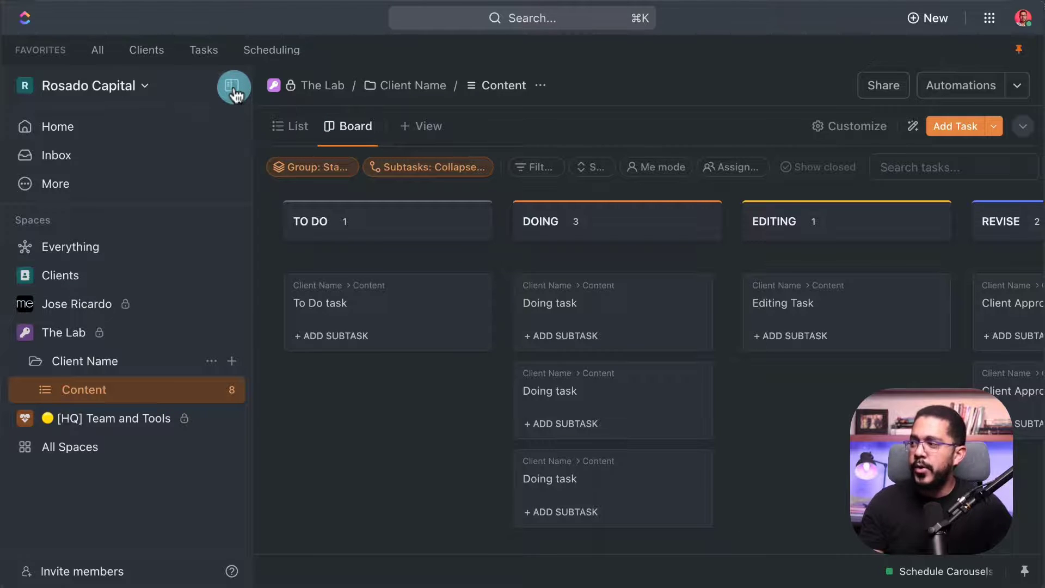
click(233, 88)
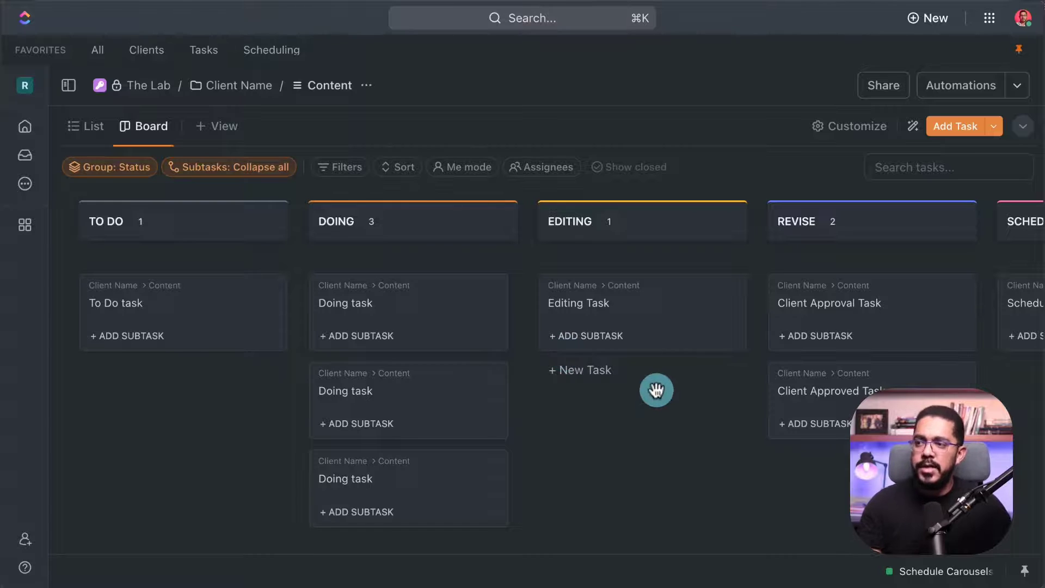
scroll(652, 387, right, 3)
scroll(653, 389, left, 3)
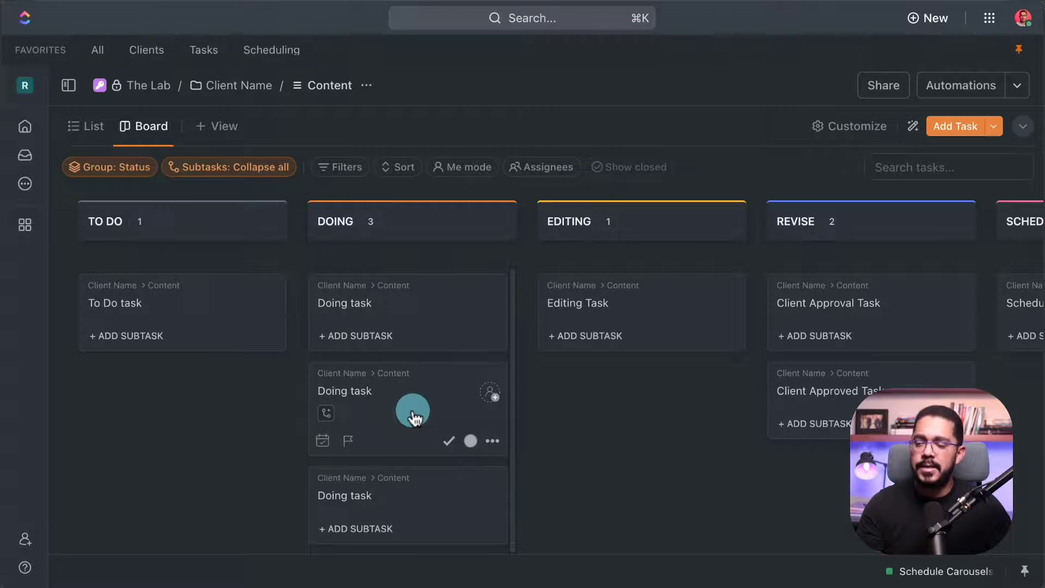
scroll(482, 305, right, 3)
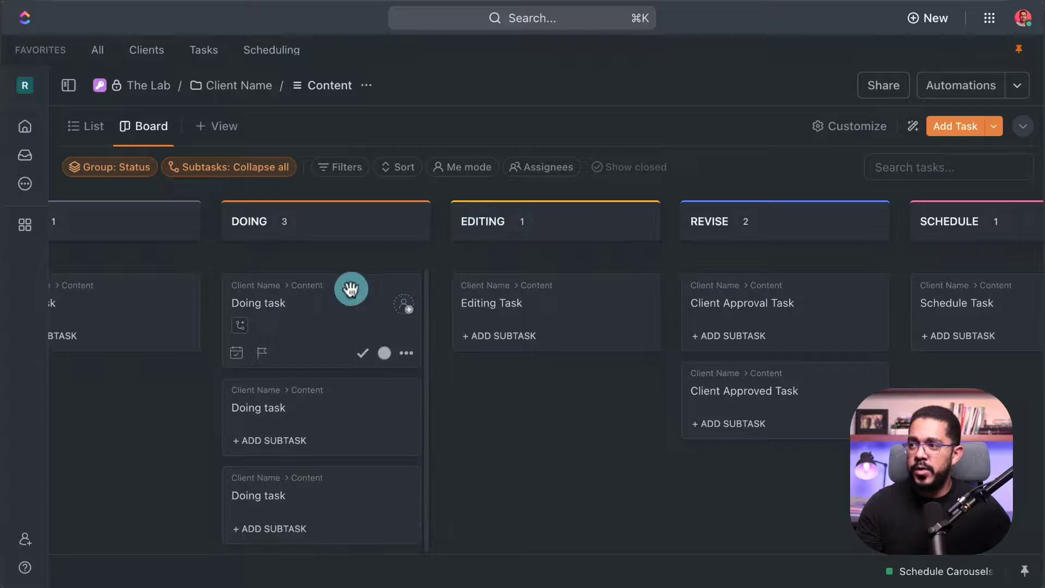
Step: Drag a Doing card into EDITING and back to DOING
drag(350, 288, 559, 385)
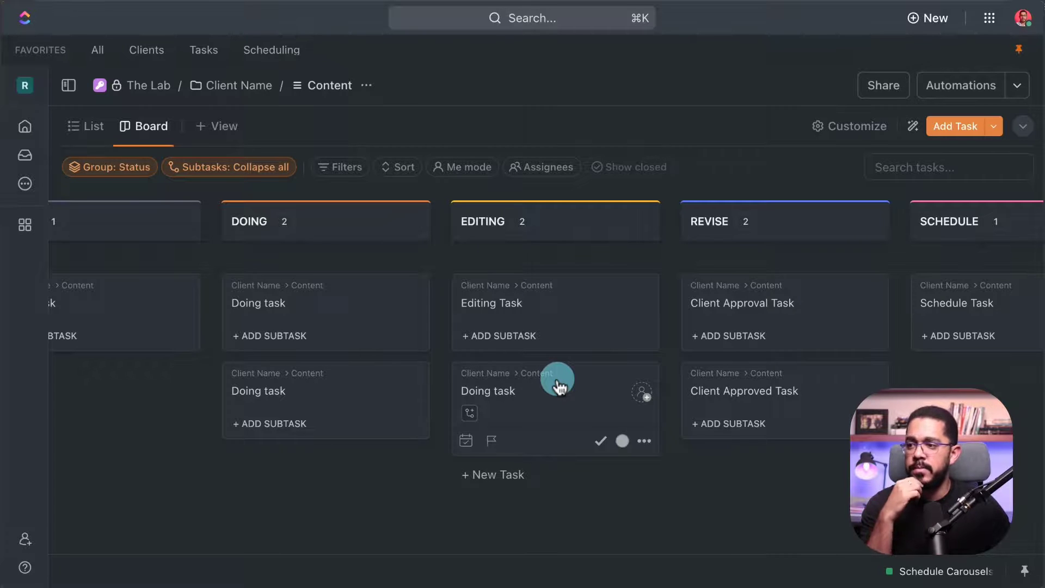
drag(559, 387, 334, 309)
scroll(338, 310, left, 3)
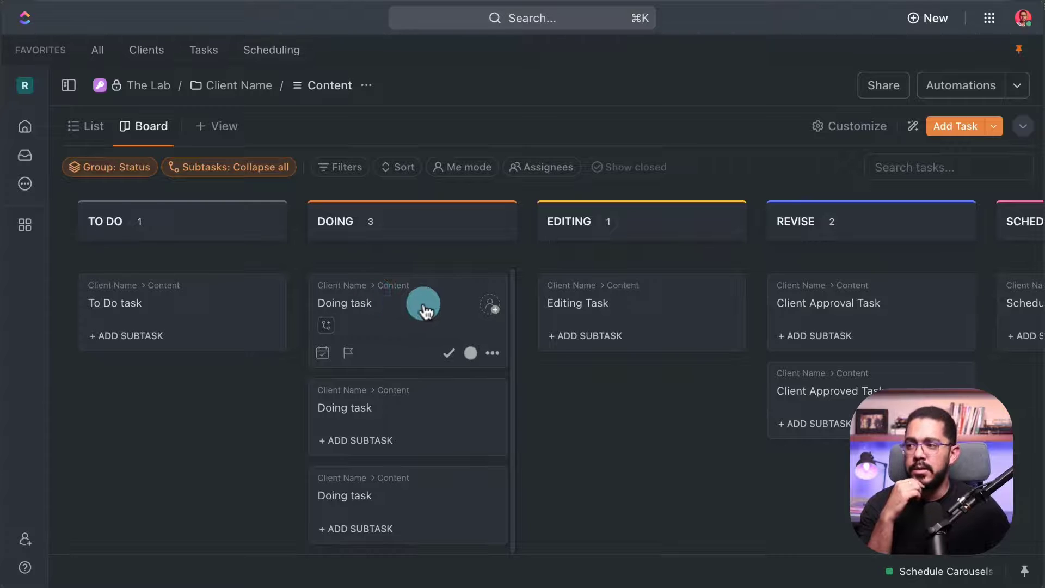
Step: Back in list view, set the To Do task's due date to October 24
click(84, 130)
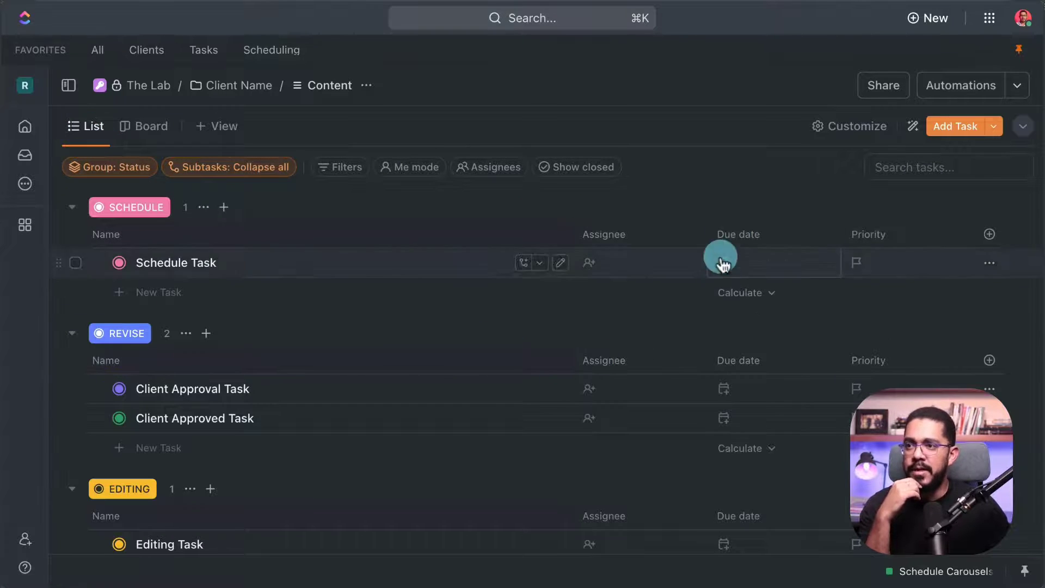
scroll(712, 413, down, 6)
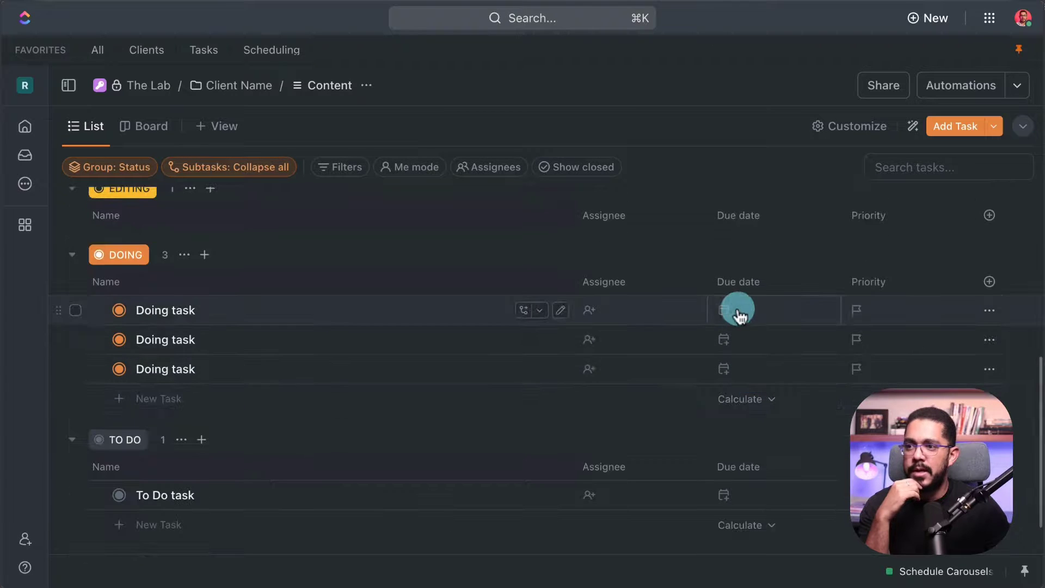
scroll(747, 431, down, 1)
click(732, 445)
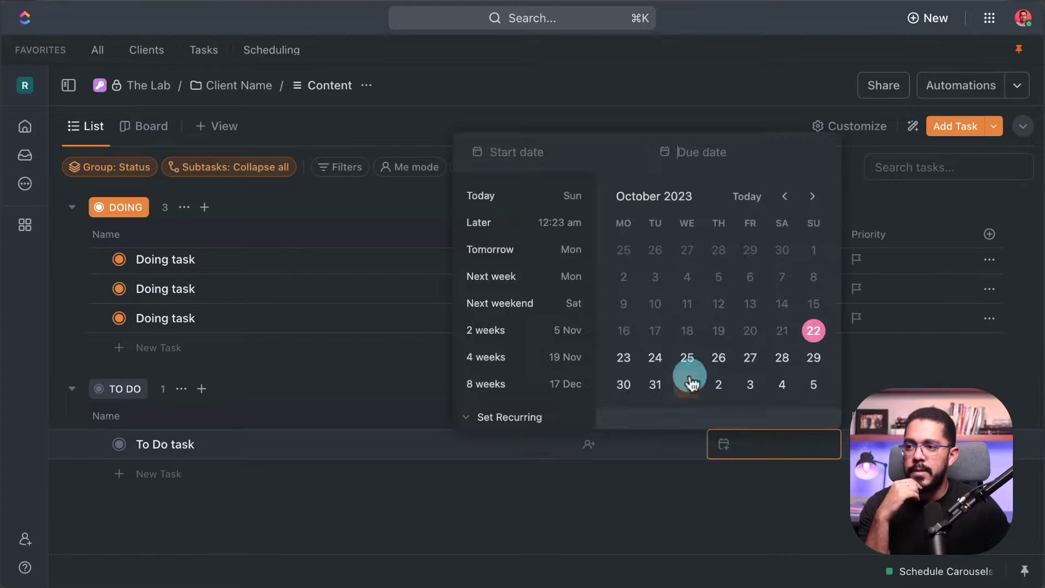
click(655, 358)
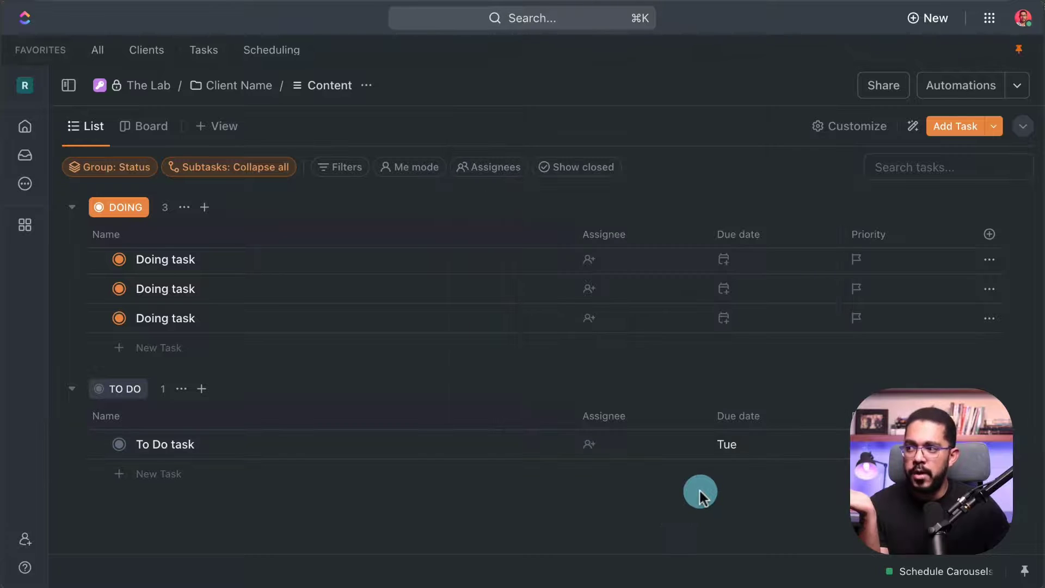
Step: Give the third Doing task a due date of Thursday, October 26
click(163, 321)
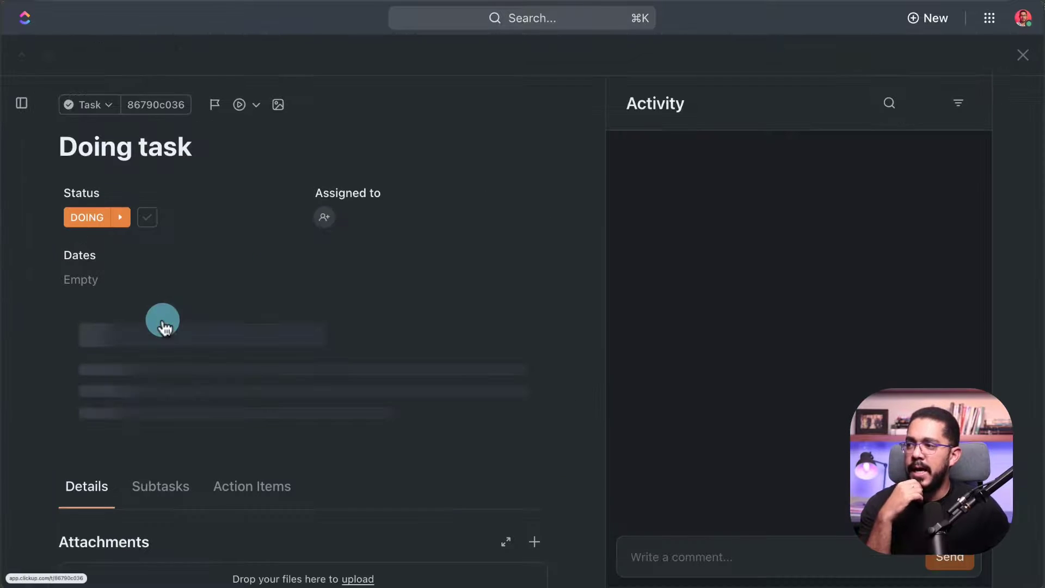
click(85, 280)
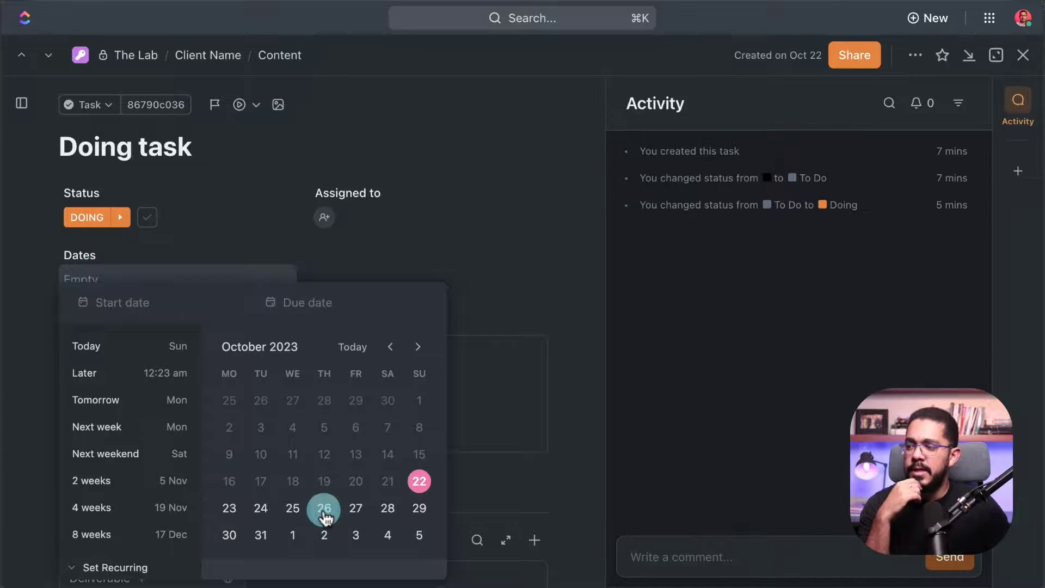
click(324, 509)
click(577, 366)
key(Escape)
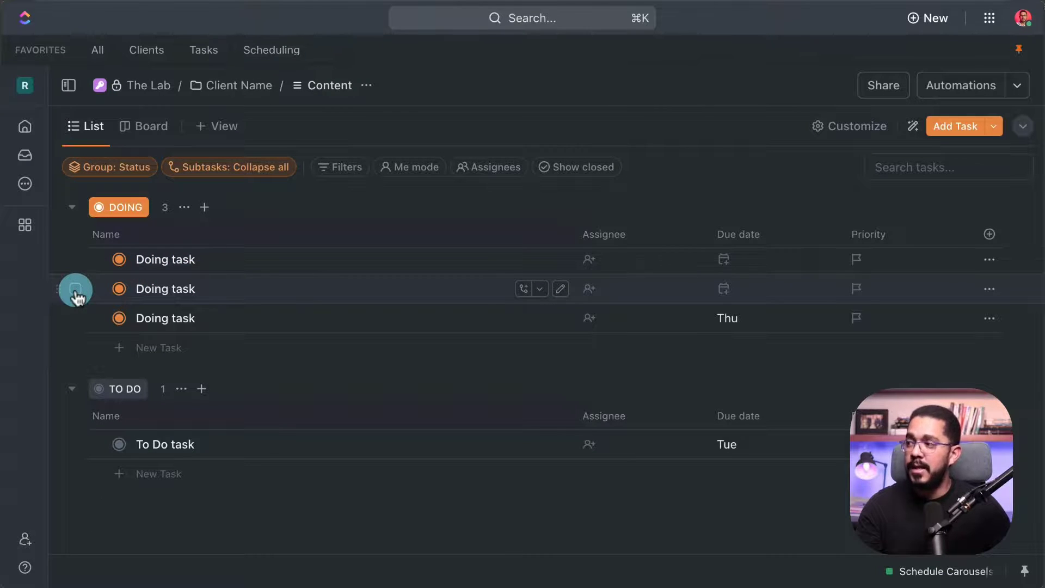
Step: Set the other two Doing tasks' due date to Friday, October 27 together
click(75, 289)
click(76, 259)
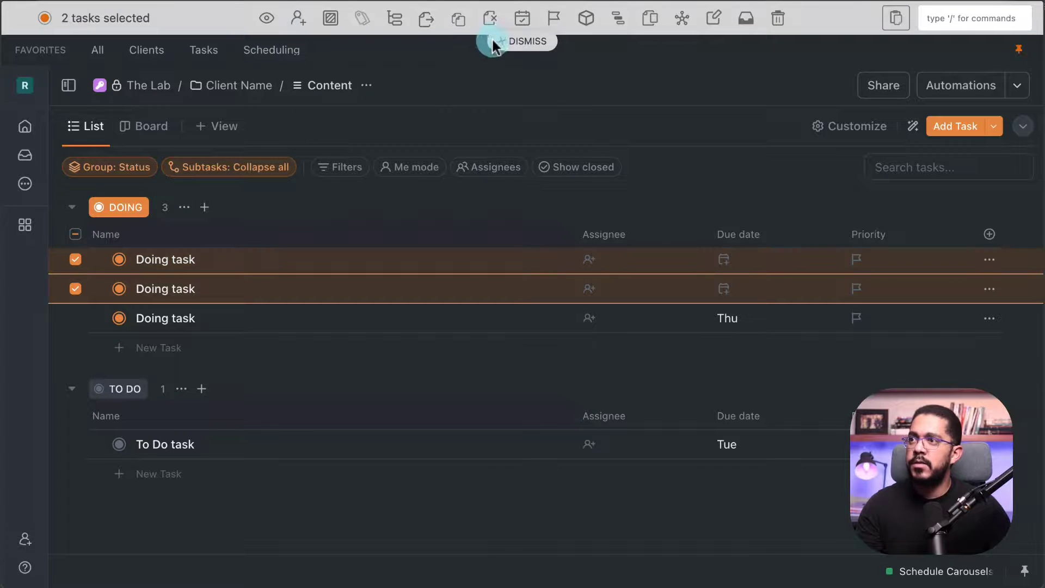
click(522, 21)
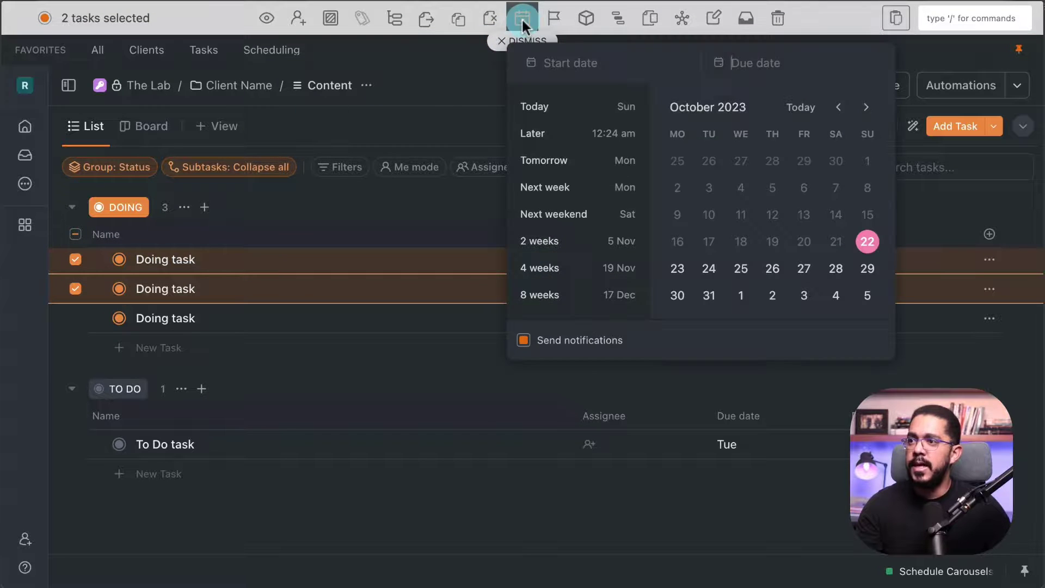
click(805, 269)
click(369, 374)
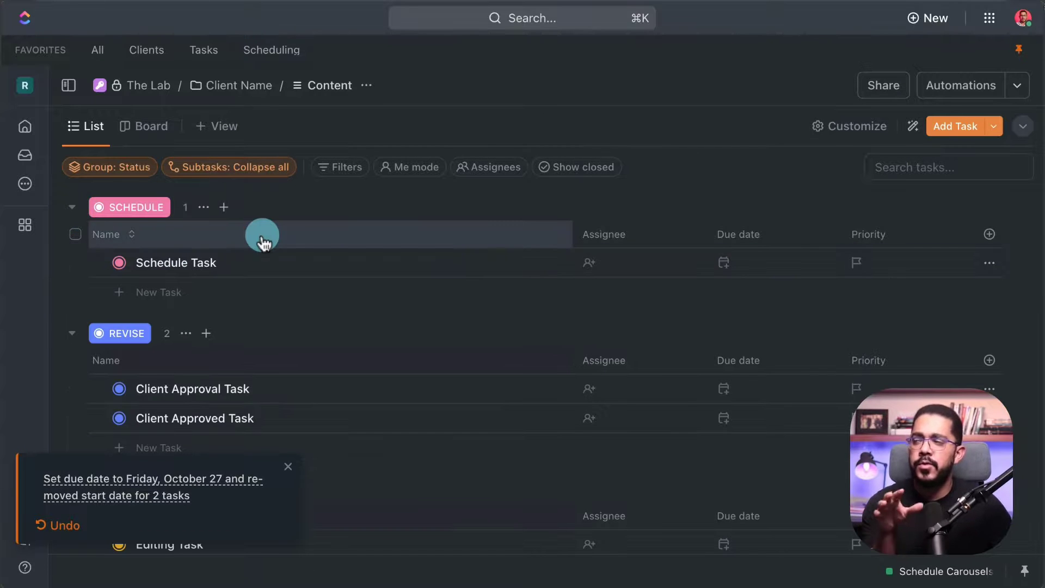
Step: On the board, set the Editing Task card's due date to October 31
click(139, 131)
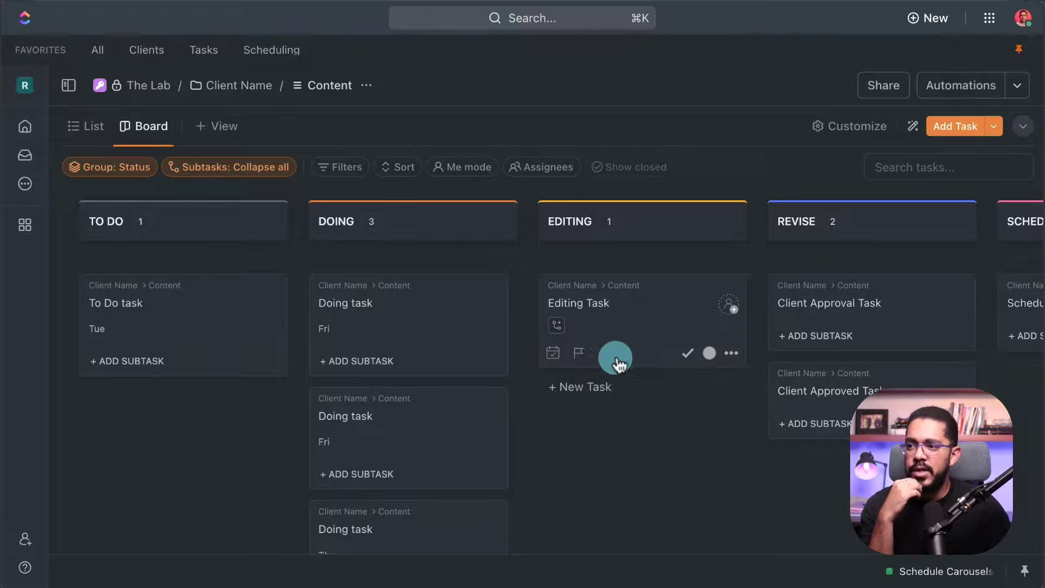
click(553, 354)
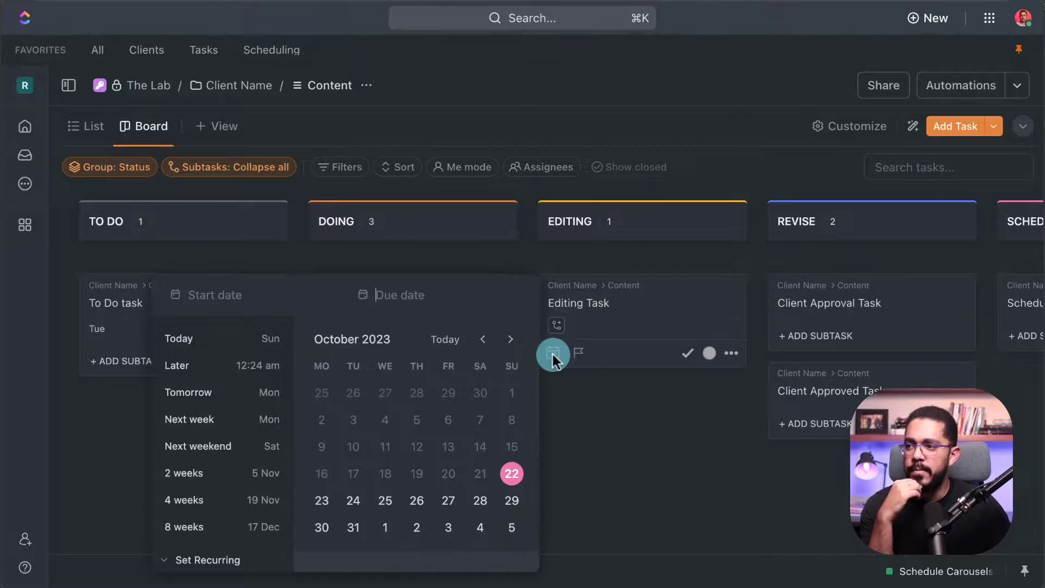
click(353, 527)
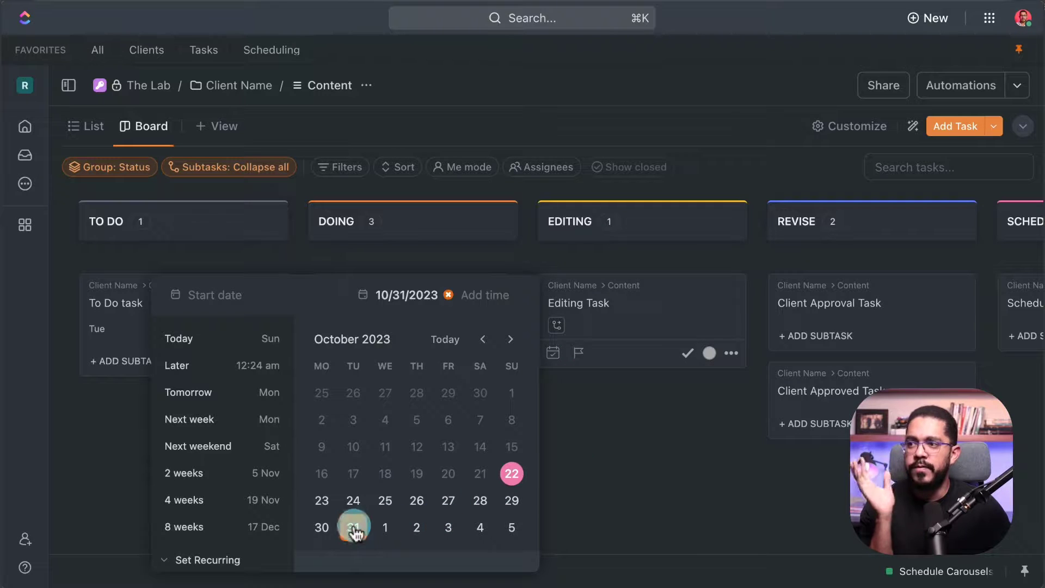
click(649, 421)
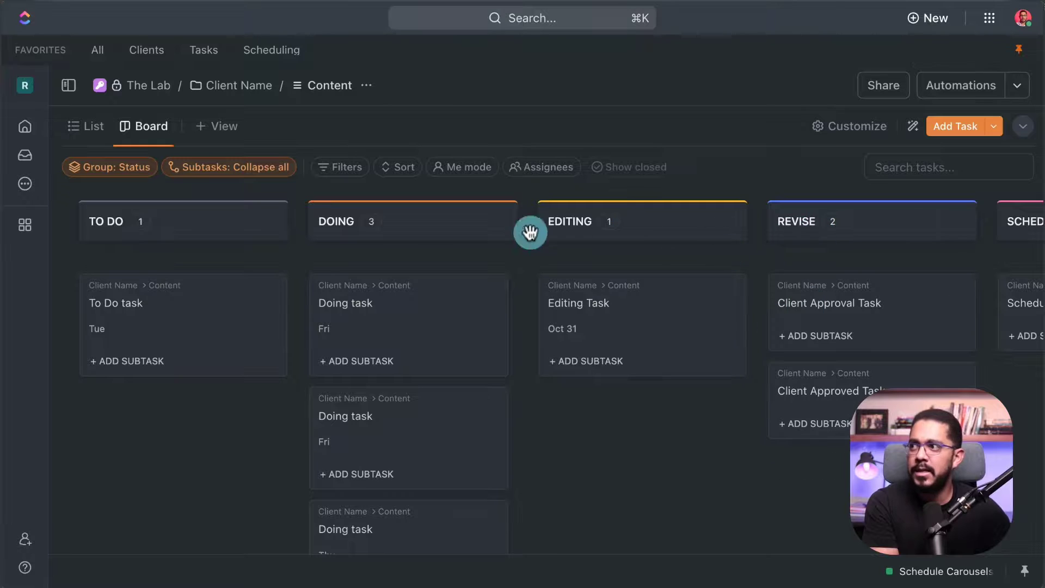
scroll(914, 261, right, 10)
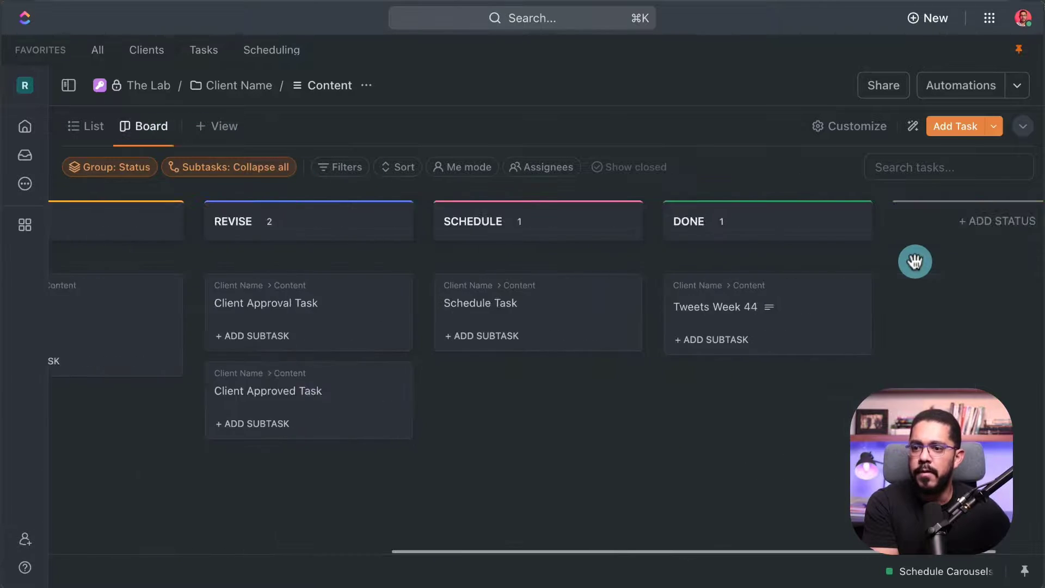
scroll(915, 261, left, 10)
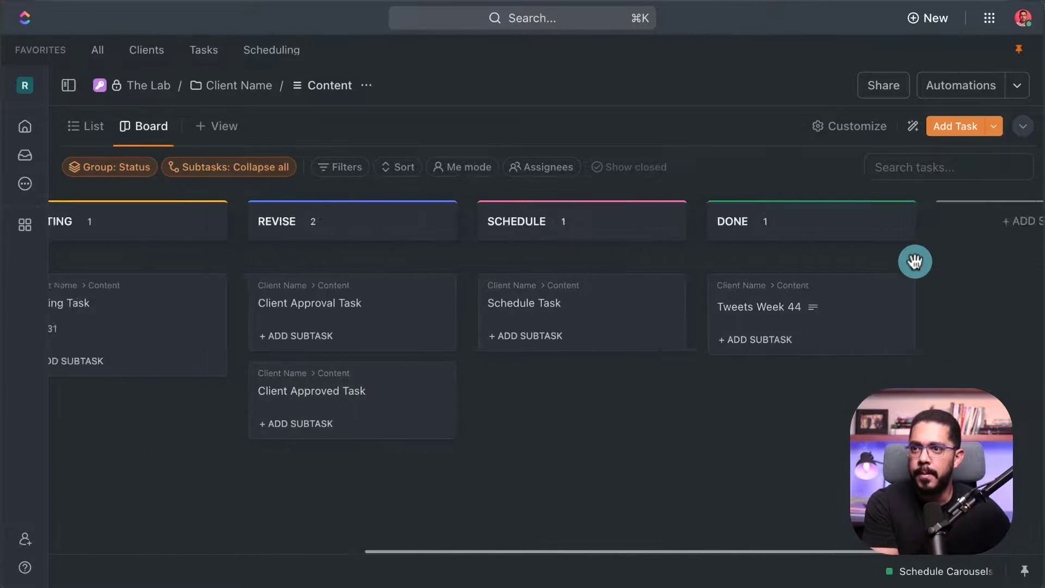
Step: Return to list view and browse the Show/Hide column fields without changing them
click(84, 131)
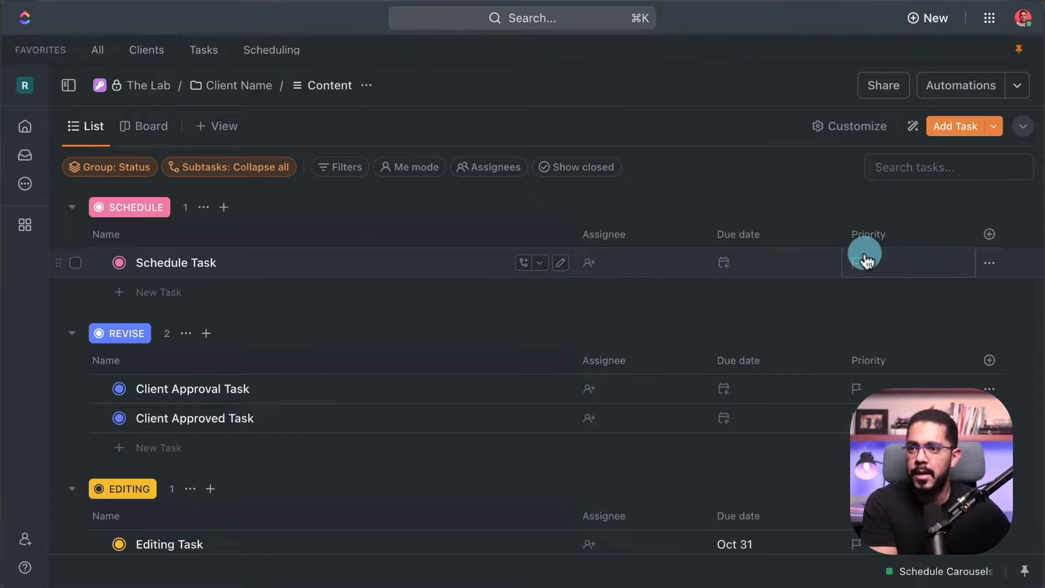
click(988, 234)
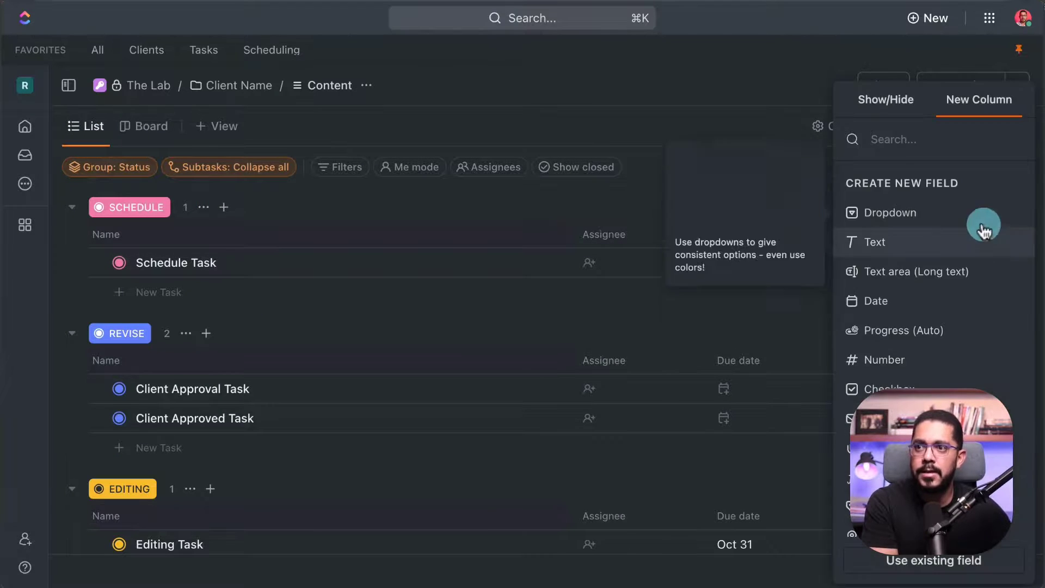
click(903, 105)
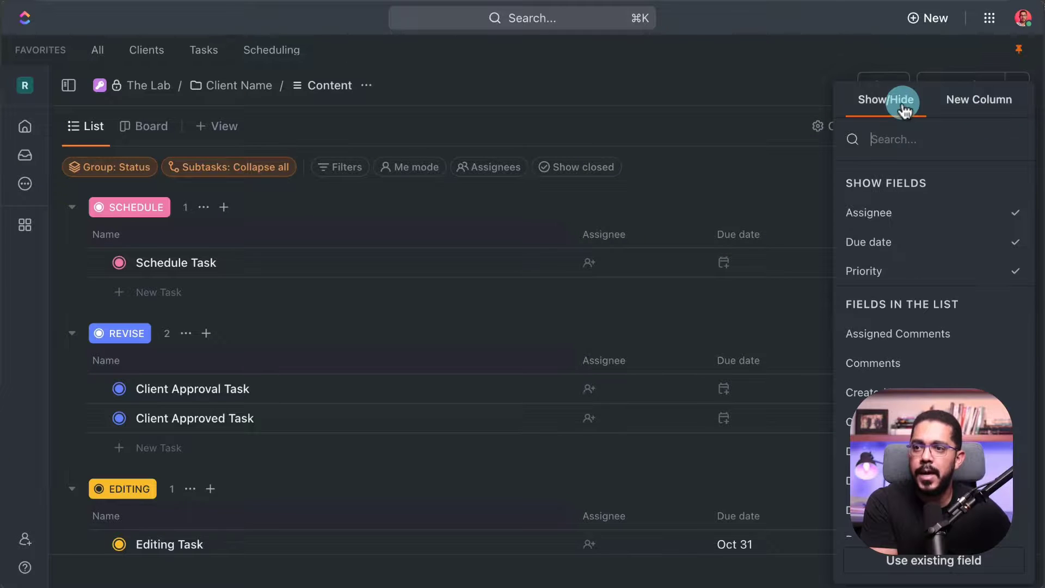
scroll(903, 366, down, 3)
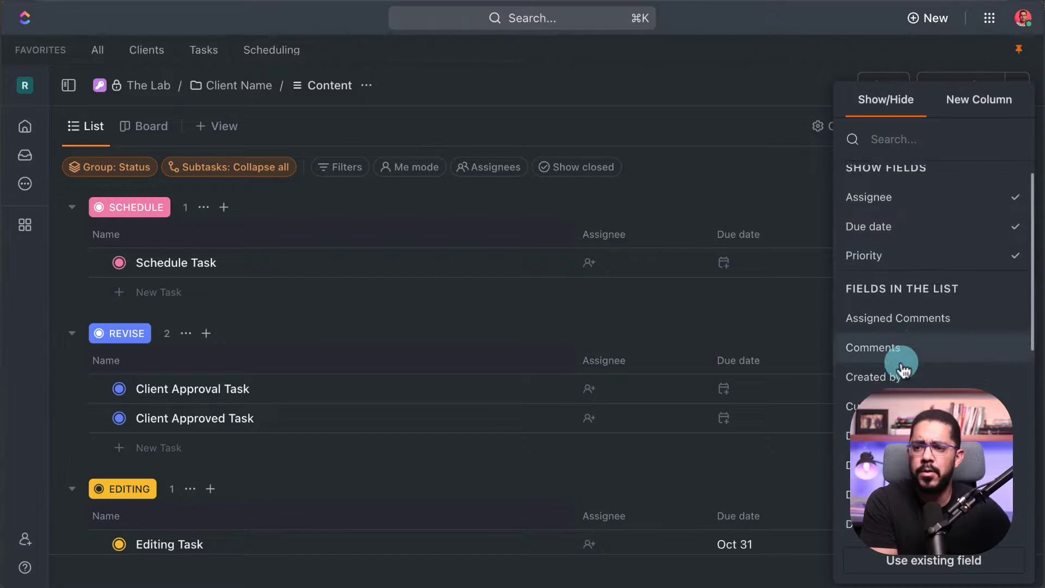
scroll(903, 384, down, 5)
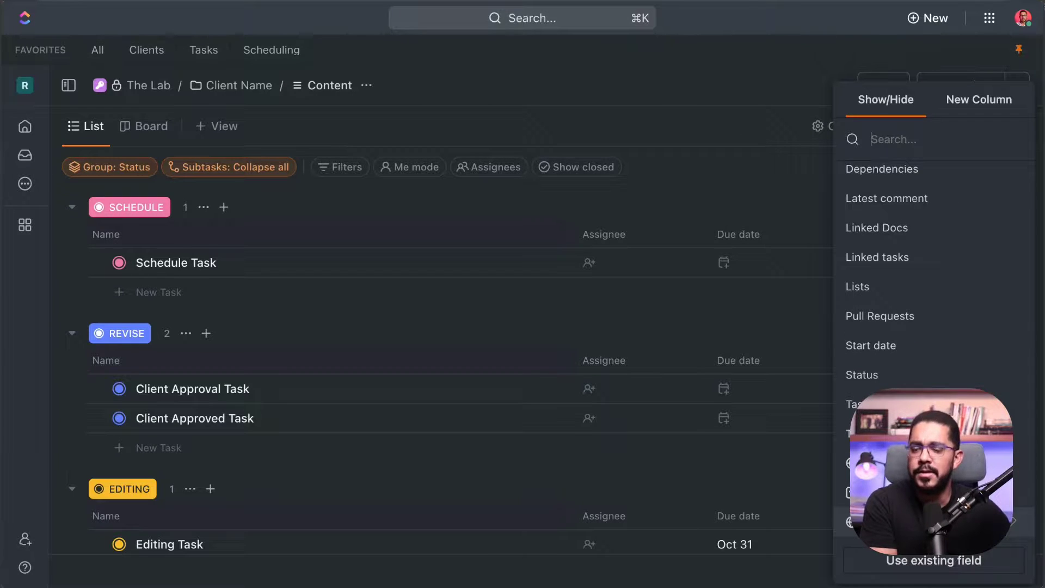
scroll(930, 284, up, 6)
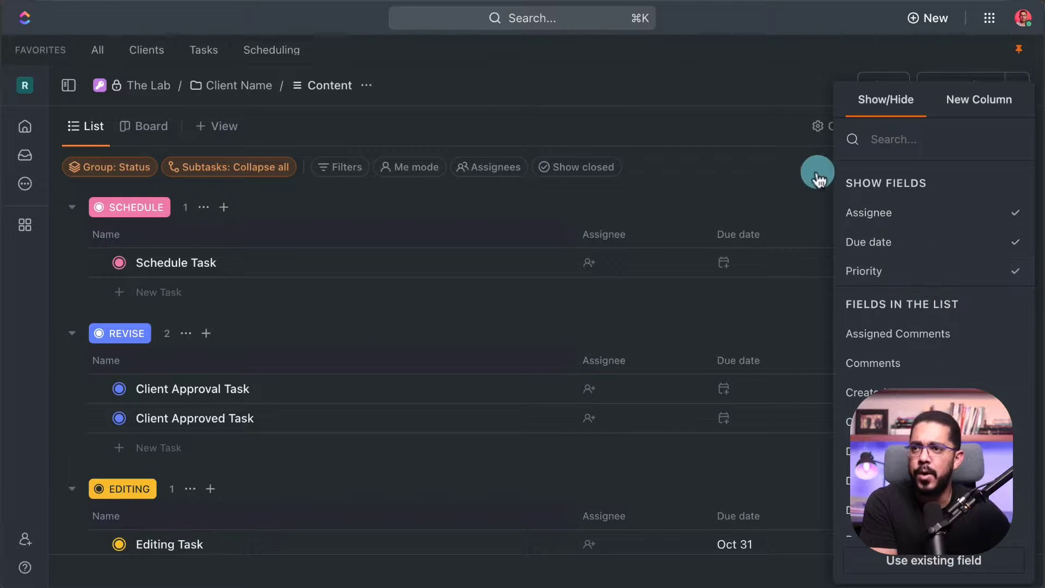
click(797, 172)
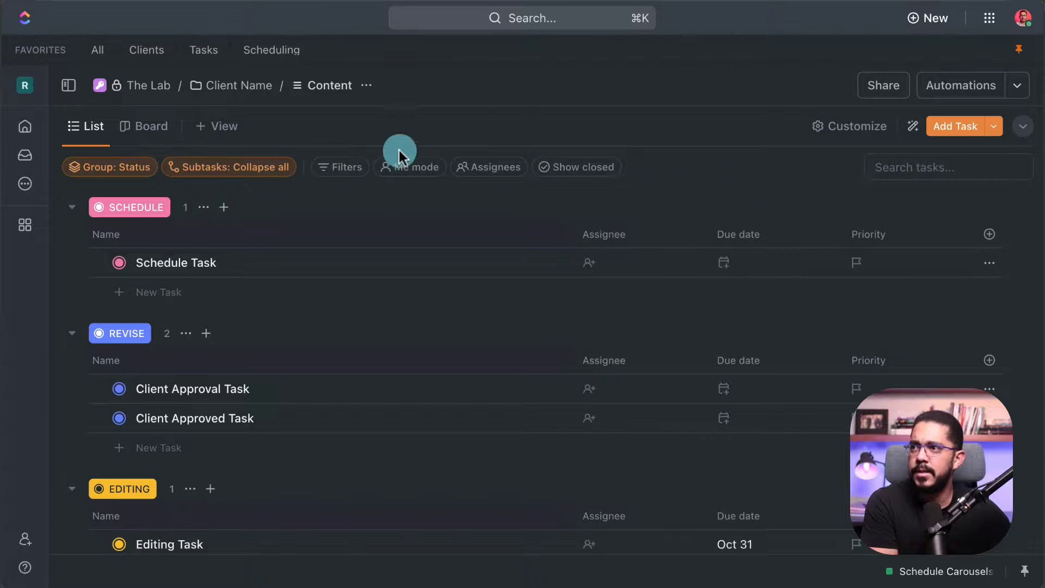
Step: Show the sidebar and open the Content list in the Client Name folder
key(super+backslash)
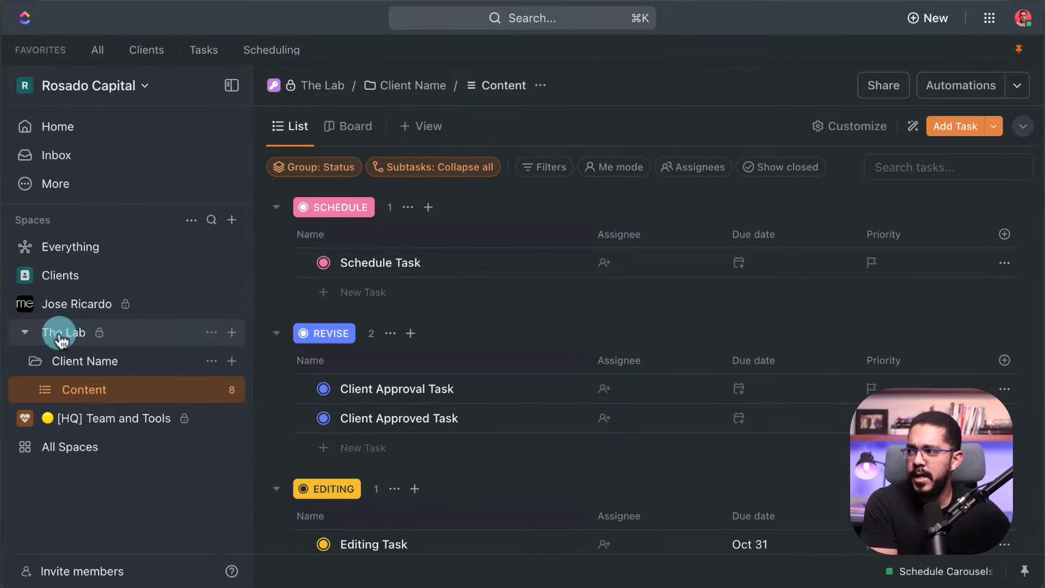
click(73, 369)
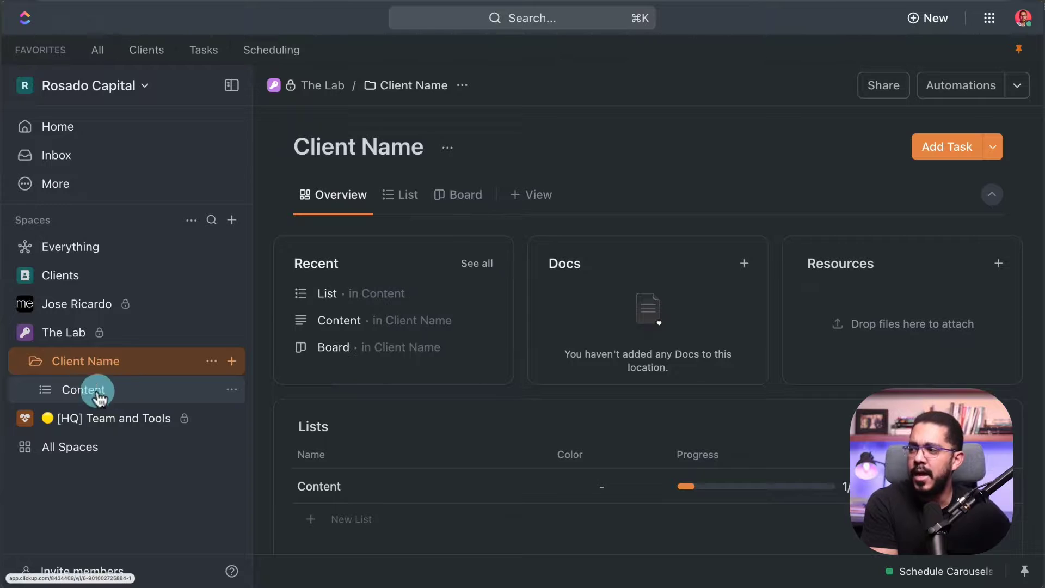
click(91, 390)
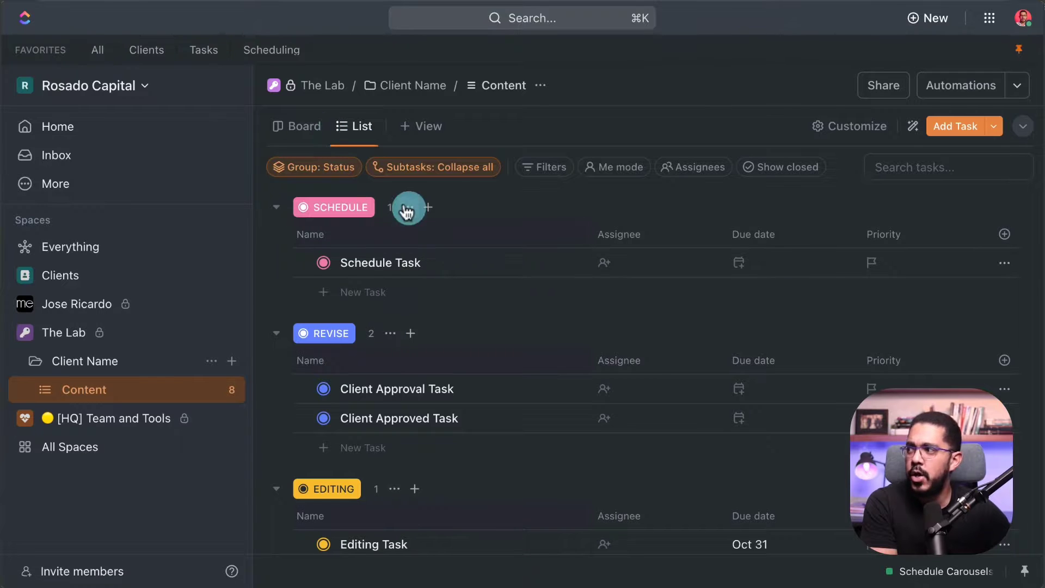
click(304, 131)
click(352, 132)
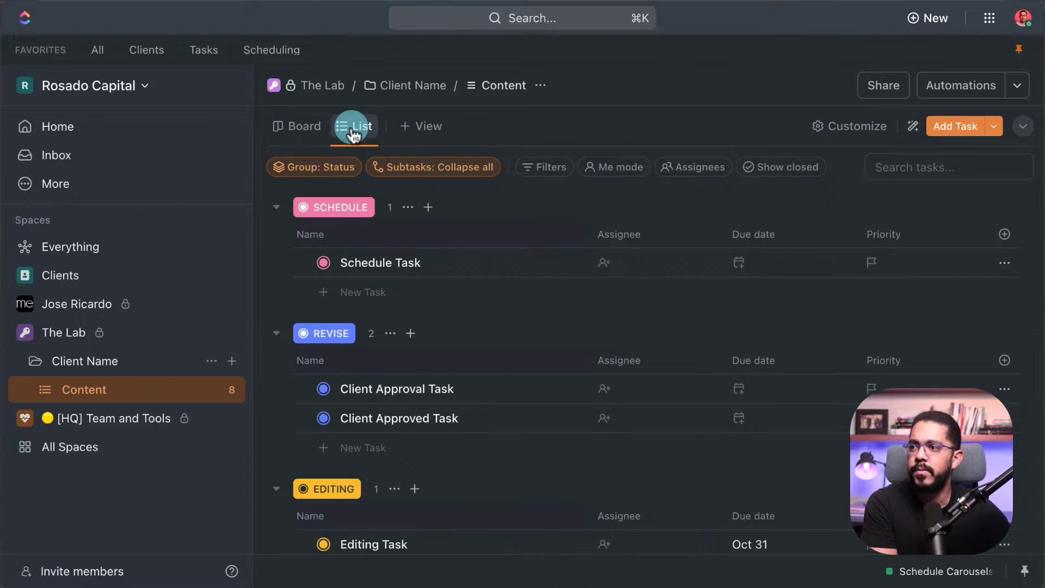
Step: Switch the Content list's statuses to the Space's status set and save
right_click(149, 390)
click(216, 468)
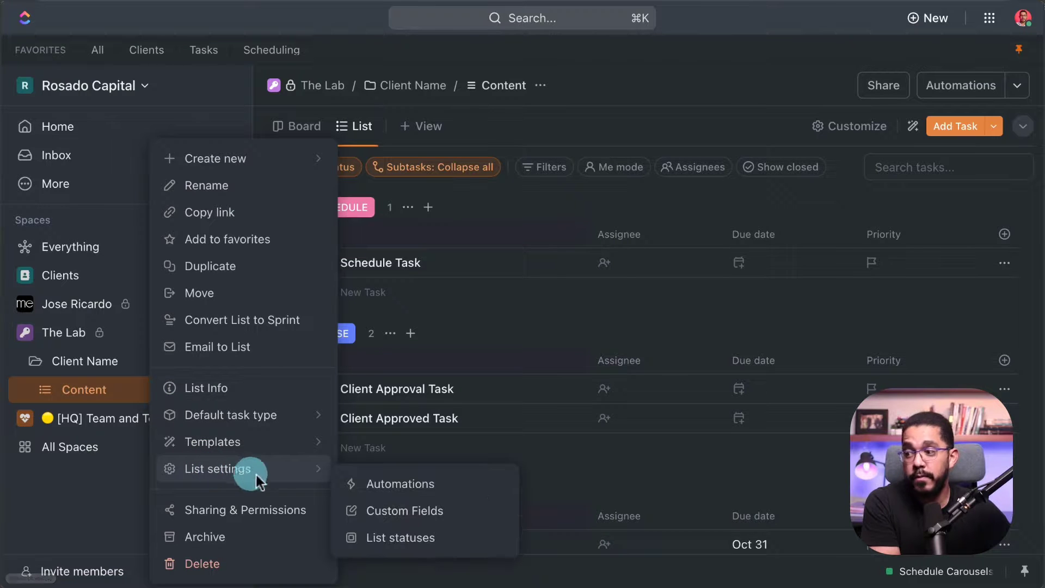
click(218, 478)
click(389, 537)
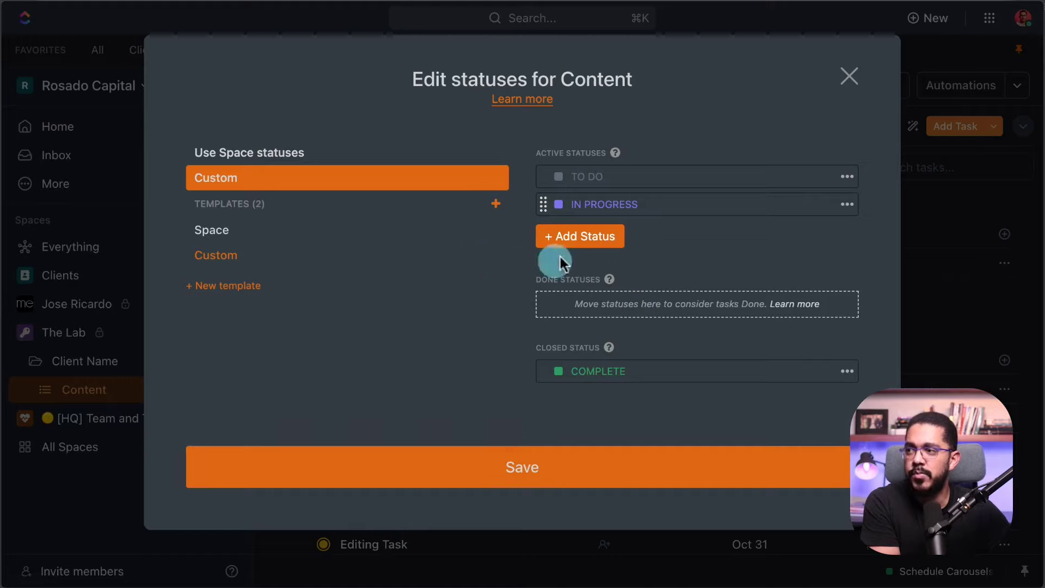
click(221, 230)
click(468, 548)
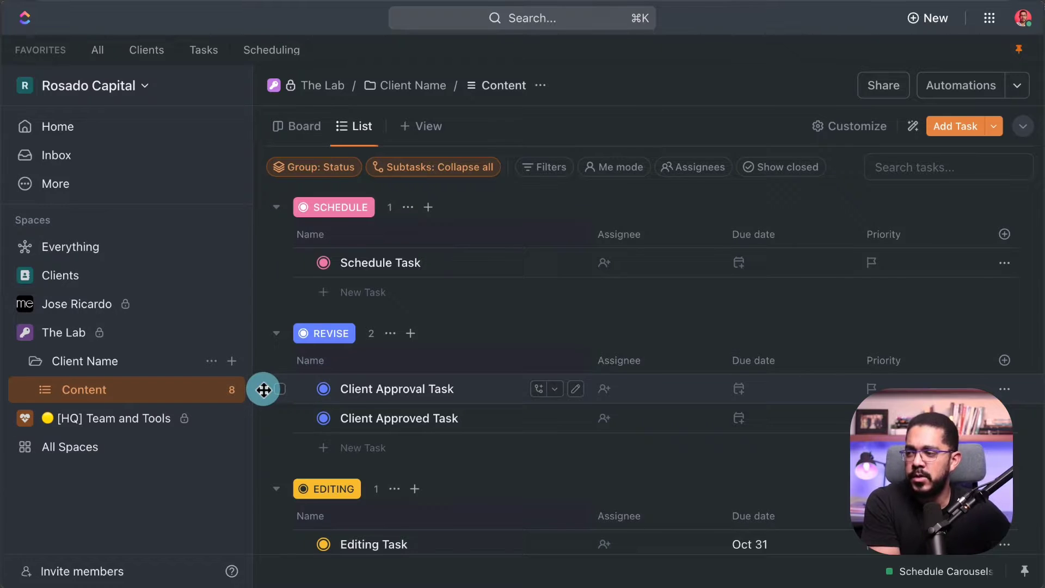
Step: Drag Client Approval Task out of REVISE into the SCHEDULE group, leaving Client Approved Task under REVISE
drag(263, 389, 303, 283)
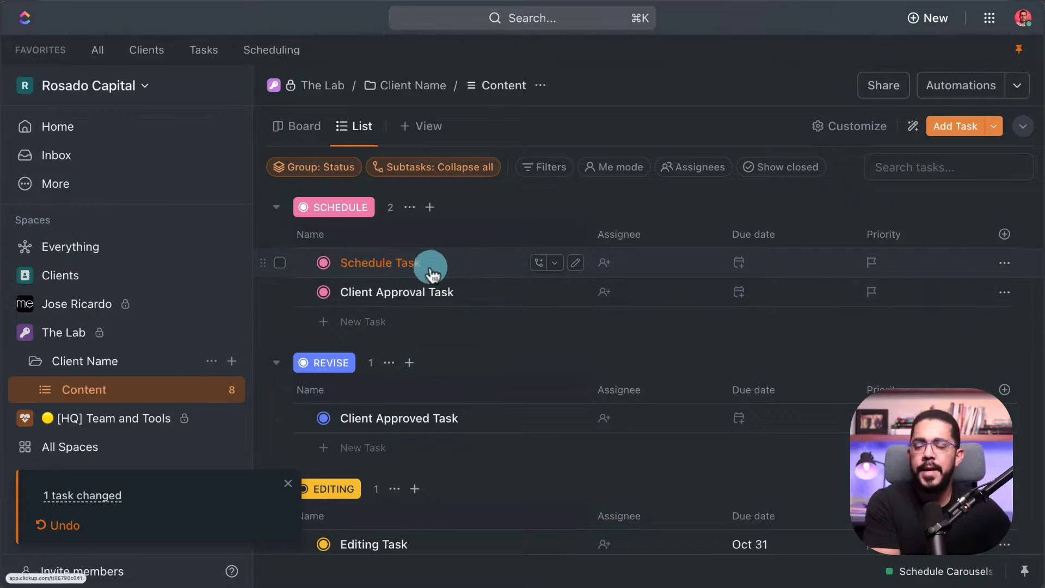